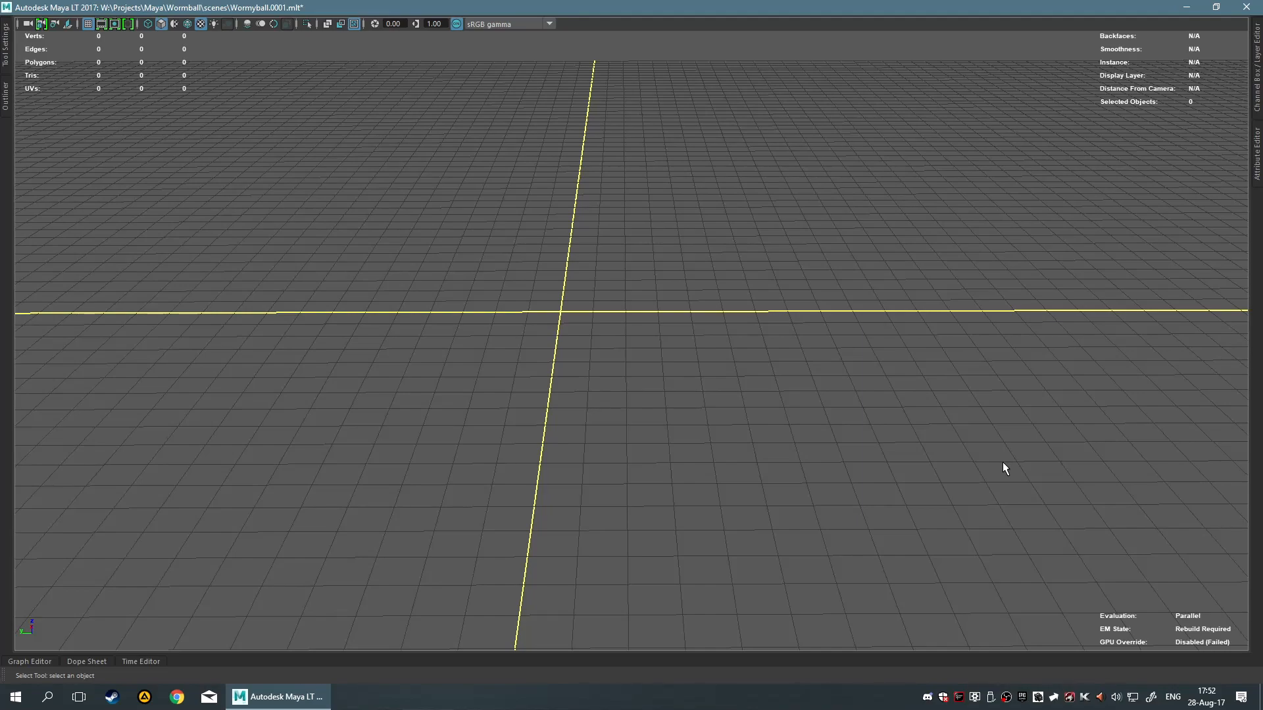
# Unhide the PlayerWorm_HI mesh in the scene and clear the selection
pyautogui.press('h')
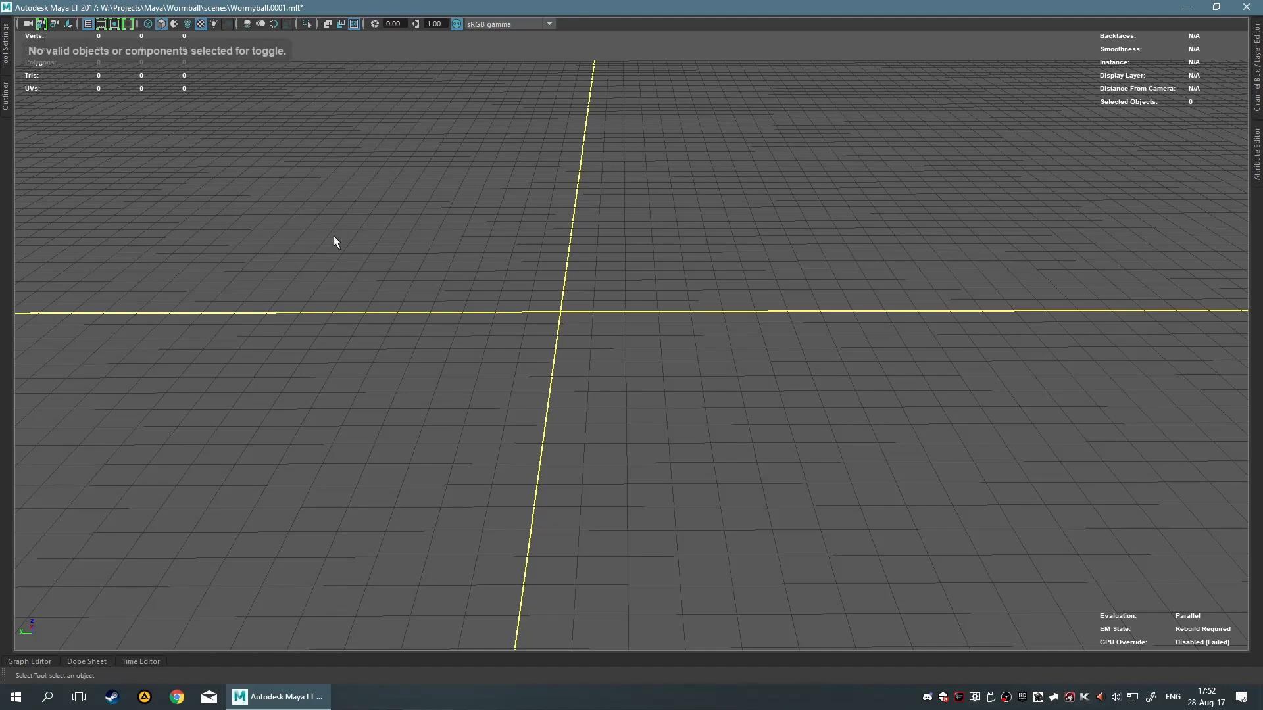
pyautogui.click(6, 98)
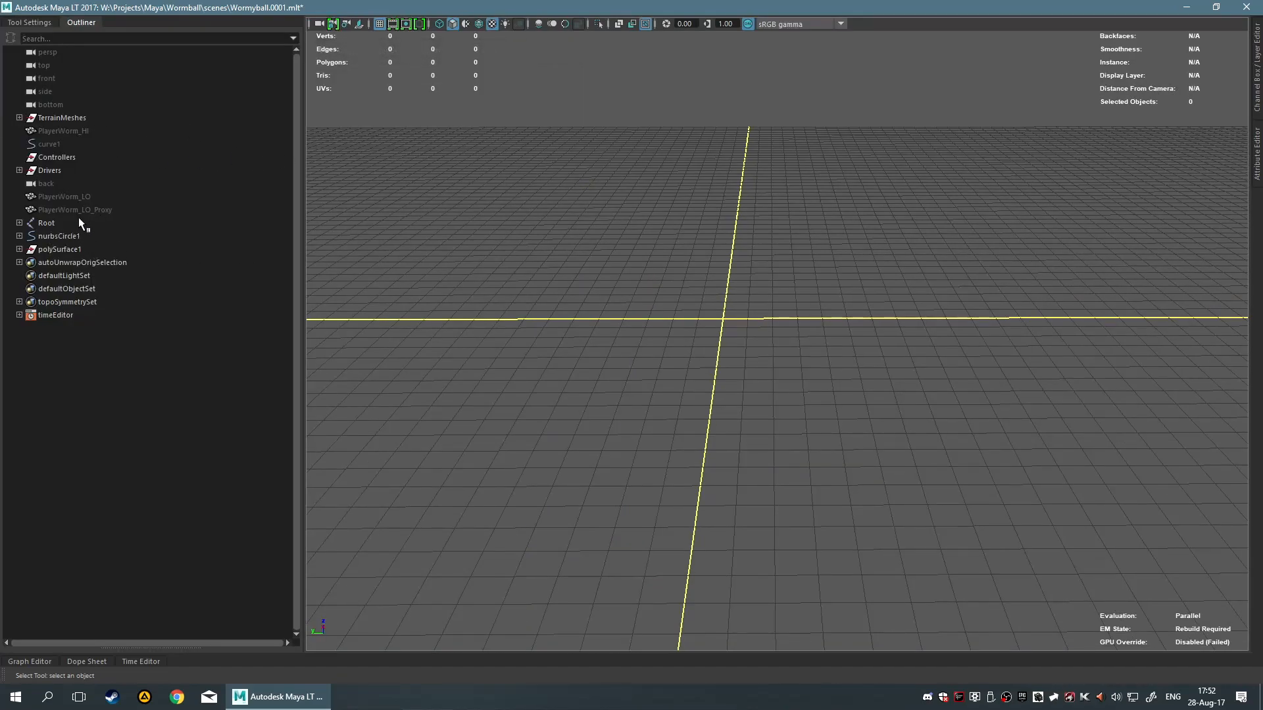
pyautogui.click(64, 131)
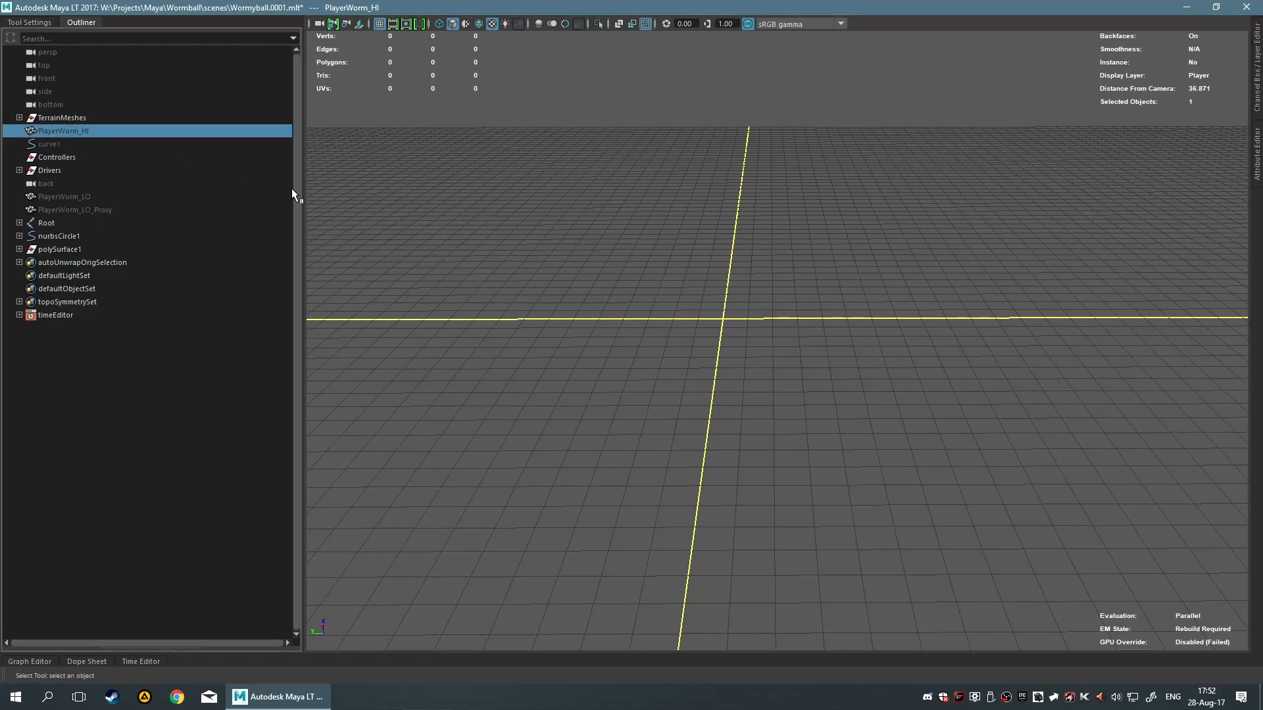
pyautogui.press('h')
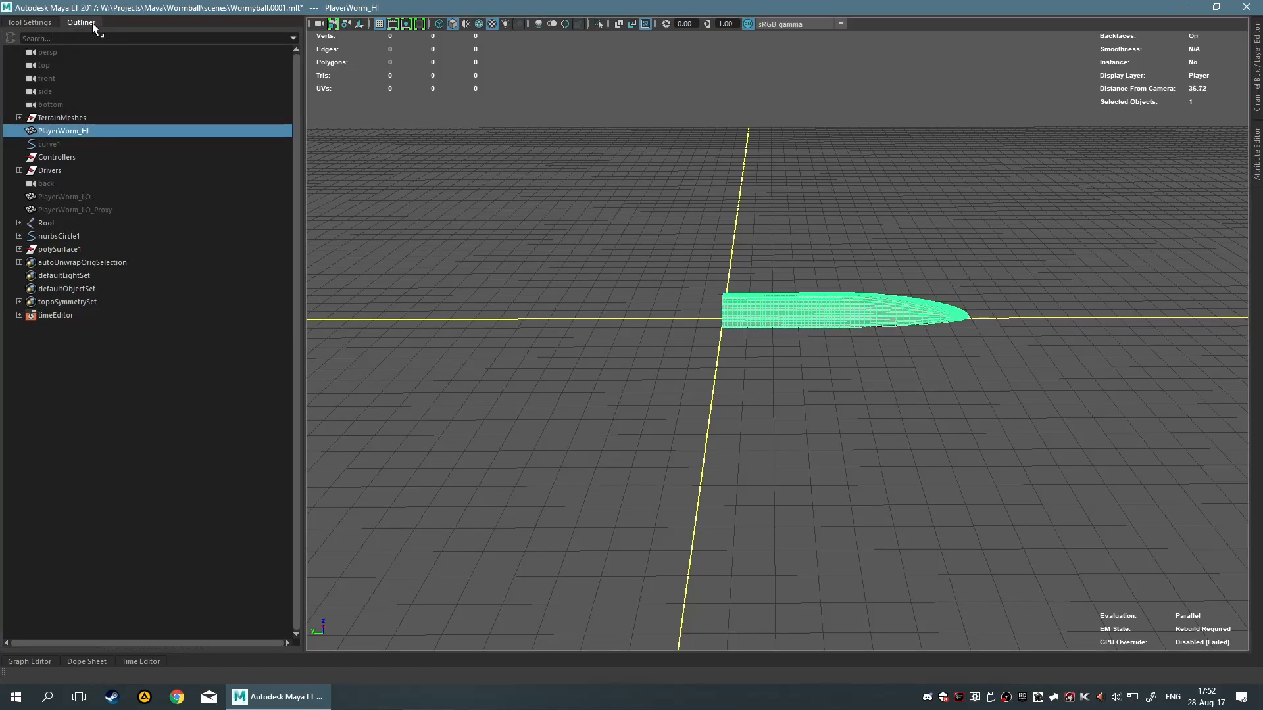
pyautogui.click(92, 23)
pyautogui.click(421, 311)
# Examine the PlayerWorm_HI mesh from several sides, including its pointed tip, flat underside and wireframe
pyautogui.scroll(4, 661, 334)
pyautogui.keyDown('alt'); pyautogui.moveTo(660, 334); pyautogui.dragTo(771, 452, button='middle'); pyautogui.keyUp('alt')
pyautogui.keyDown('alt'); pyautogui.moveTo(686, 421); pyautogui.dragTo(968, 415); pyautogui.keyUp('alt')
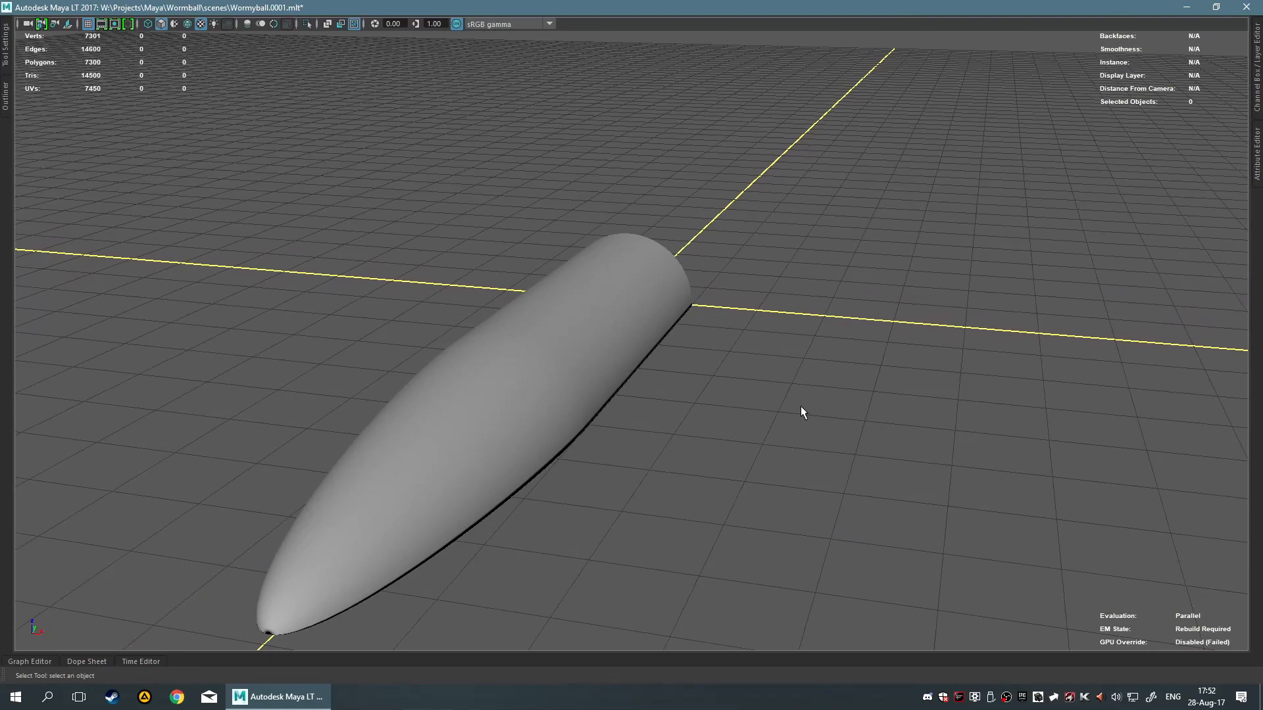
pyautogui.keyDown('alt'); pyautogui.moveTo(776, 486); pyautogui.dragTo(801, 385); pyautogui.keyUp('alt')
pyautogui.scroll(5, 760, 381)
pyautogui.keyDown('alt'); pyautogui.moveTo(786, 310); pyautogui.dragTo(783, 313); pyautogui.keyUp('alt')
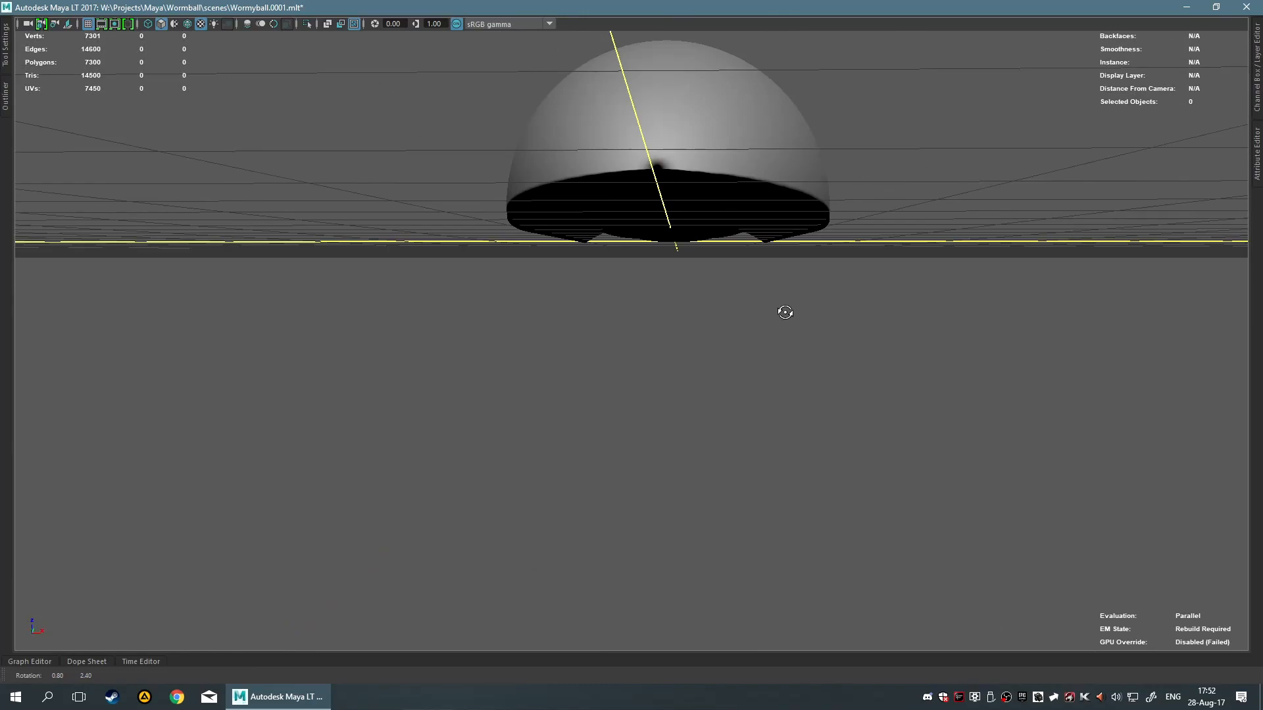
pyautogui.click(692, 130)
pyautogui.press('f')
pyautogui.keyDown('alt'); pyautogui.moveTo(638, 491); pyautogui.dragTo(668, 360, button='middle'); pyautogui.keyUp('alt')
pyautogui.scroll(5, 668, 361)
pyautogui.keyDown('alt'); pyautogui.moveTo(644, 285); pyautogui.dragTo(646, 322, button='middle'); pyautogui.keyUp('alt')
pyautogui.scroll(3, 651, 321)
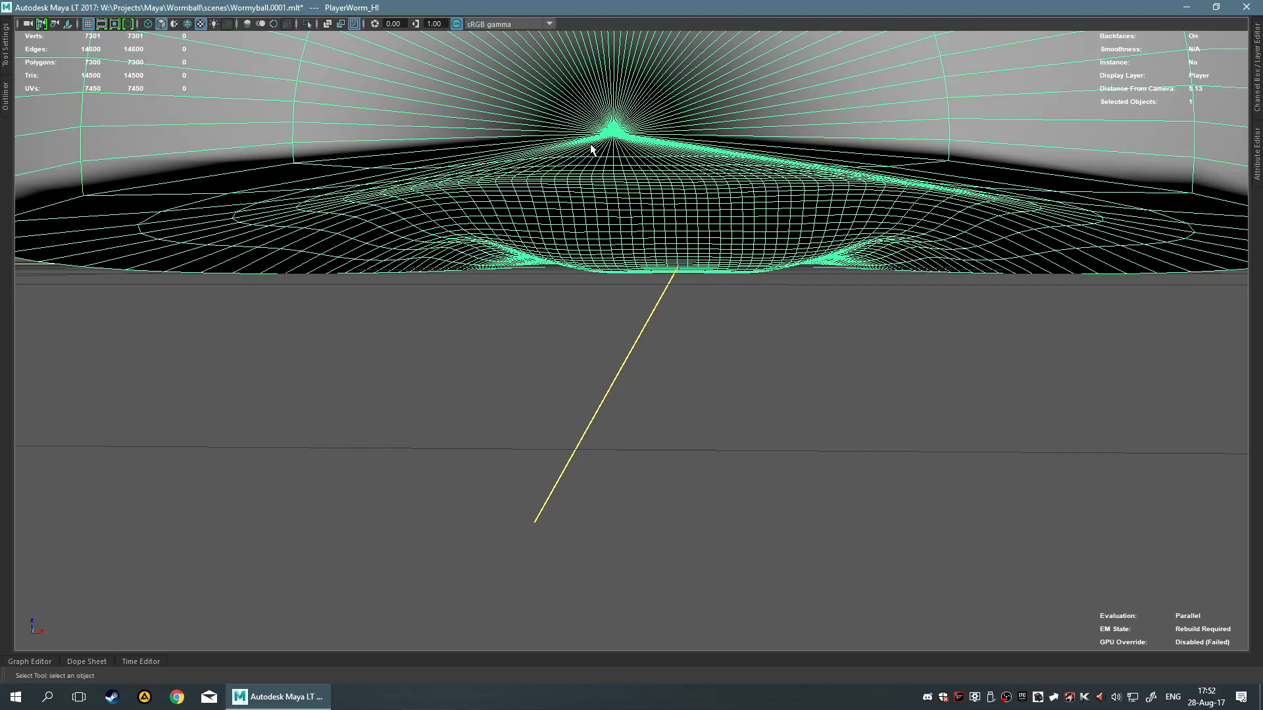
pyautogui.click(681, 380)
pyautogui.keyDown('alt'); pyautogui.moveTo(526, 327); pyautogui.dragTo(947, 398); pyautogui.keyUp('alt')
pyautogui.scroll(-3, 609, 381)
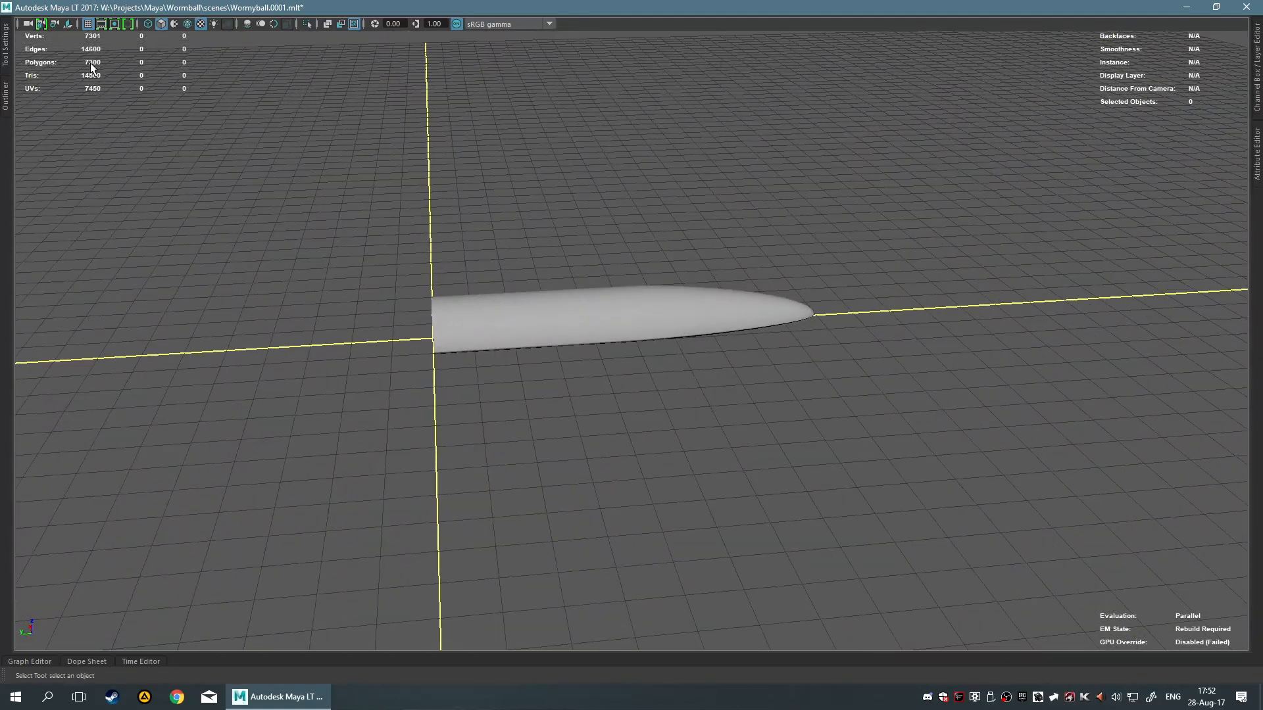
pyautogui.keyDown('alt'); pyautogui.moveTo(381, 211); pyautogui.dragTo(708, 336); pyautogui.keyUp('alt')
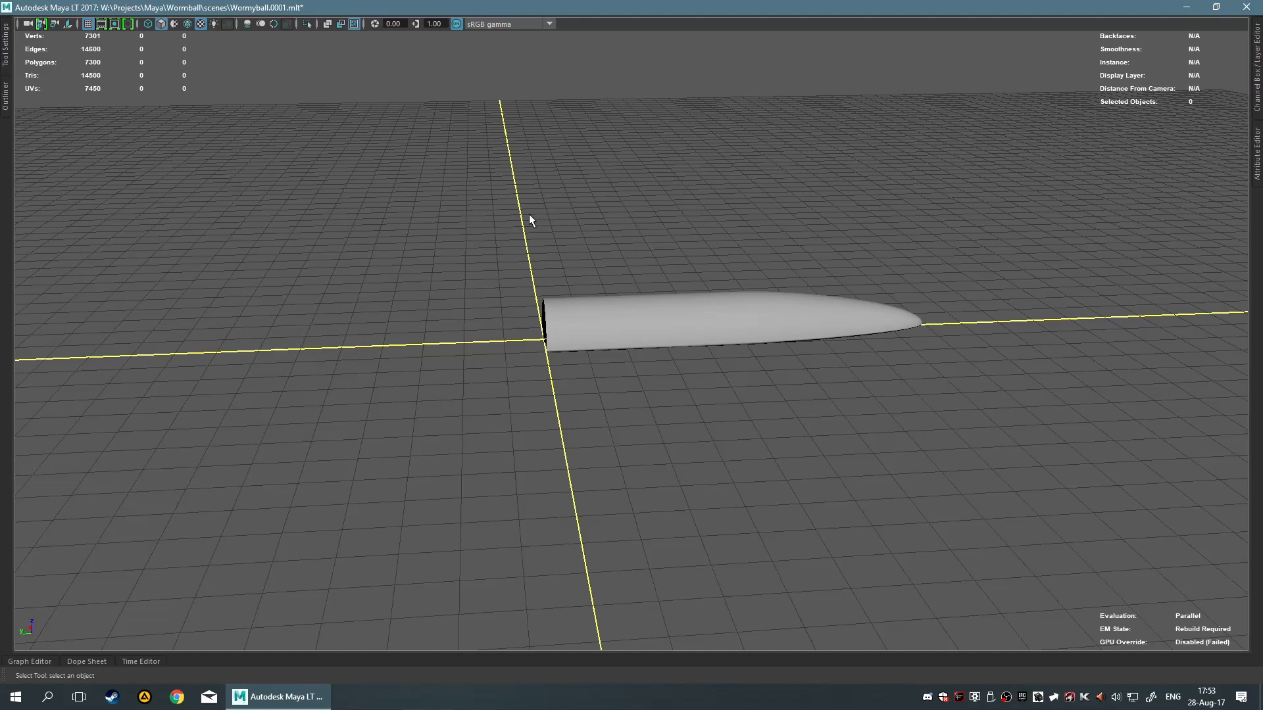
pyautogui.keyDown('alt'); pyautogui.moveTo(557, 195); pyautogui.dragTo(853, 240); pyautogui.keyUp('alt')
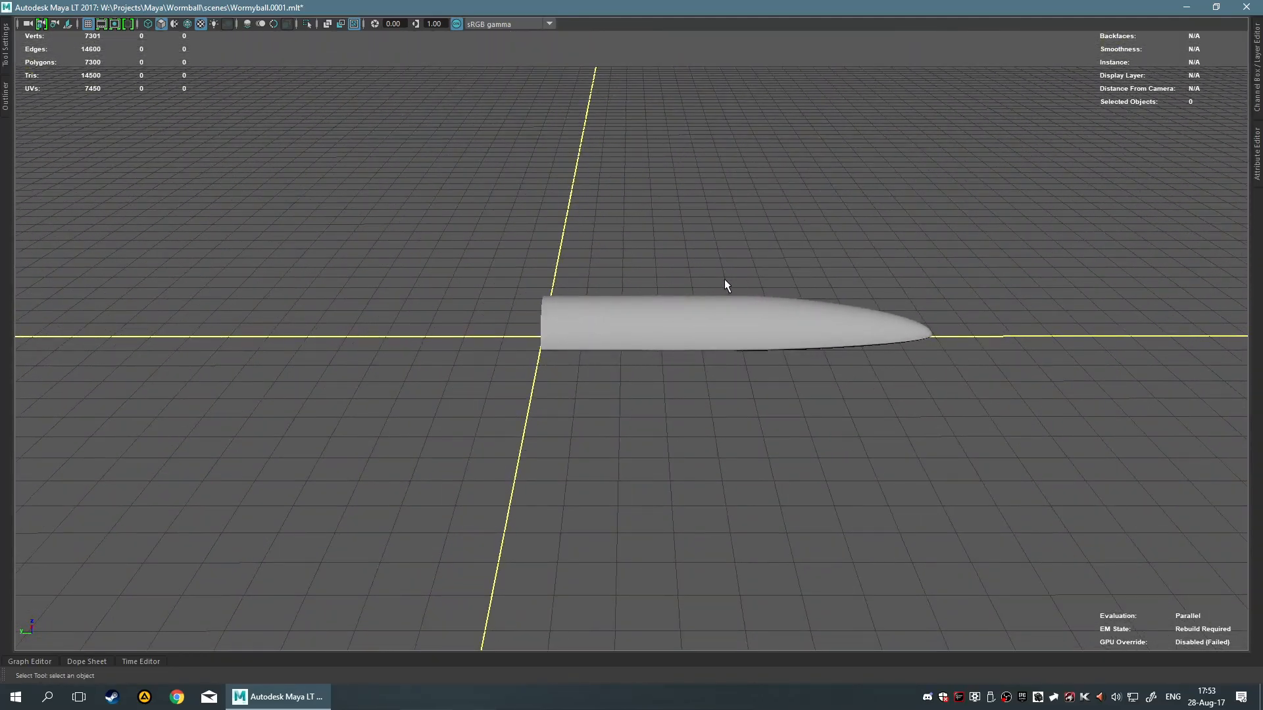
pyautogui.scroll(2, 722, 264)
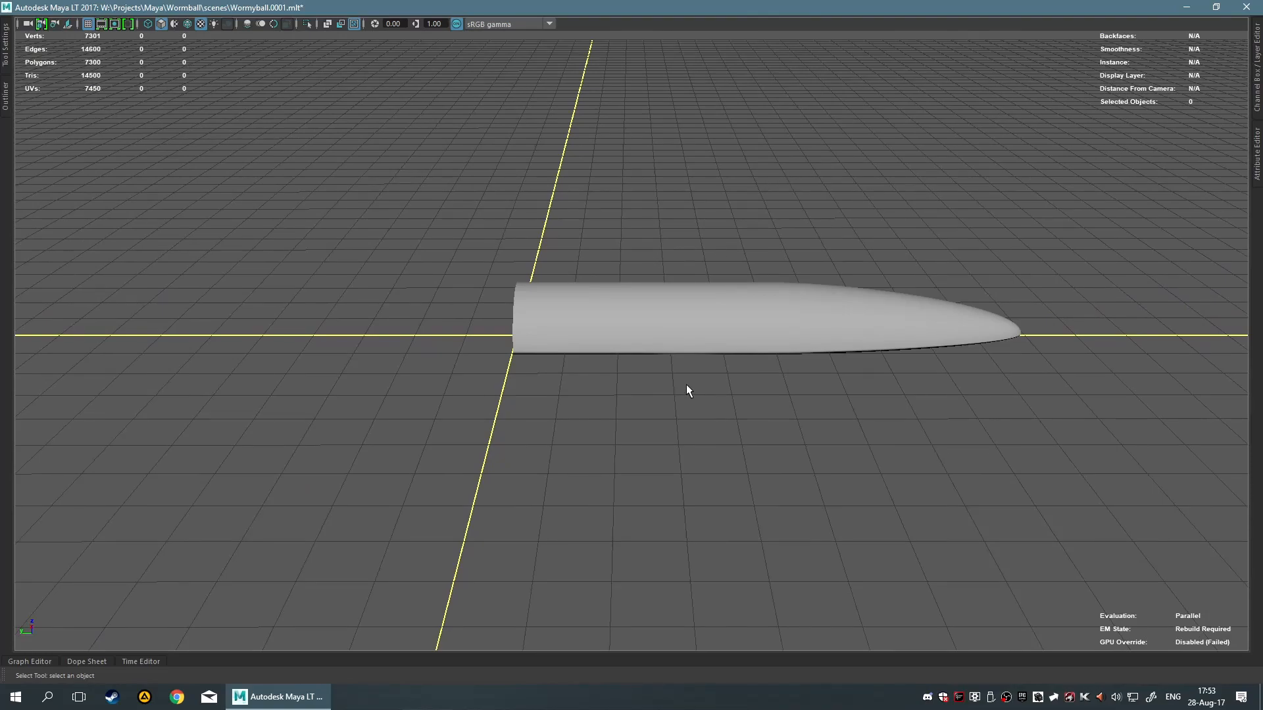
# Review the Duplicate Special options for the worm mesh, close them without duplicating, and deselect the mesh
pyautogui.click(601, 293)
pyautogui.press('space')
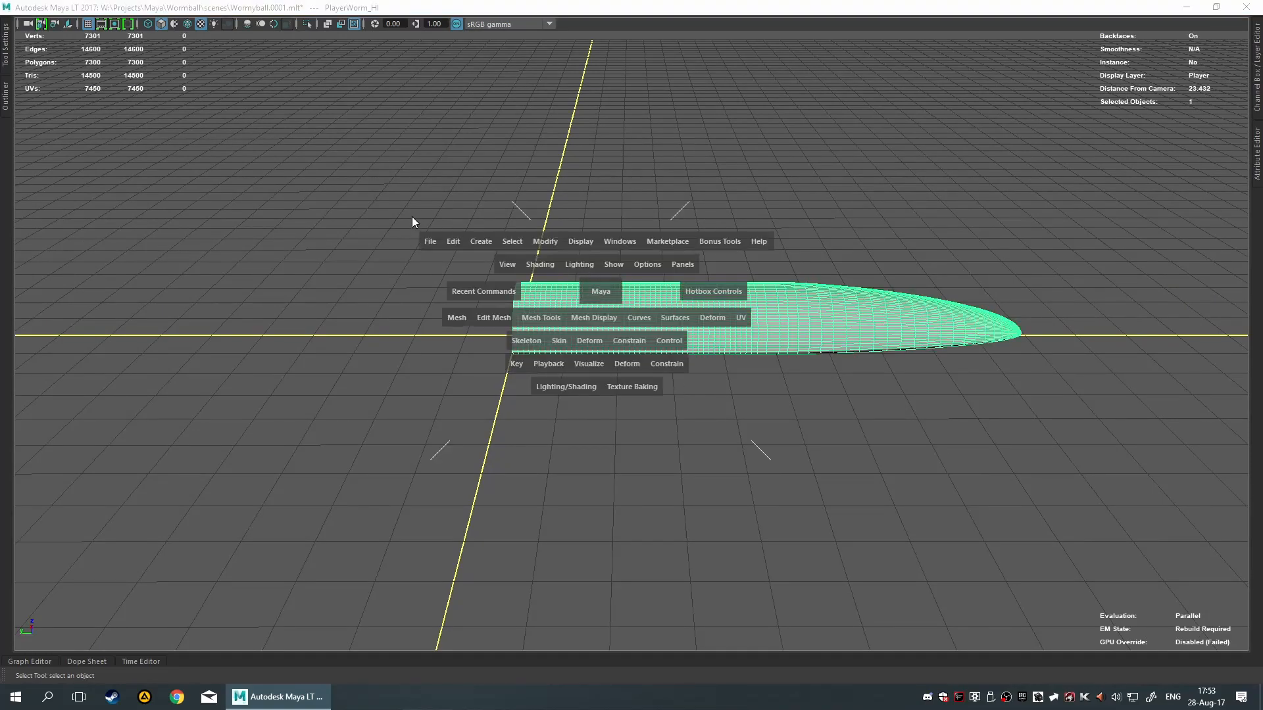
pyautogui.click(454, 242)
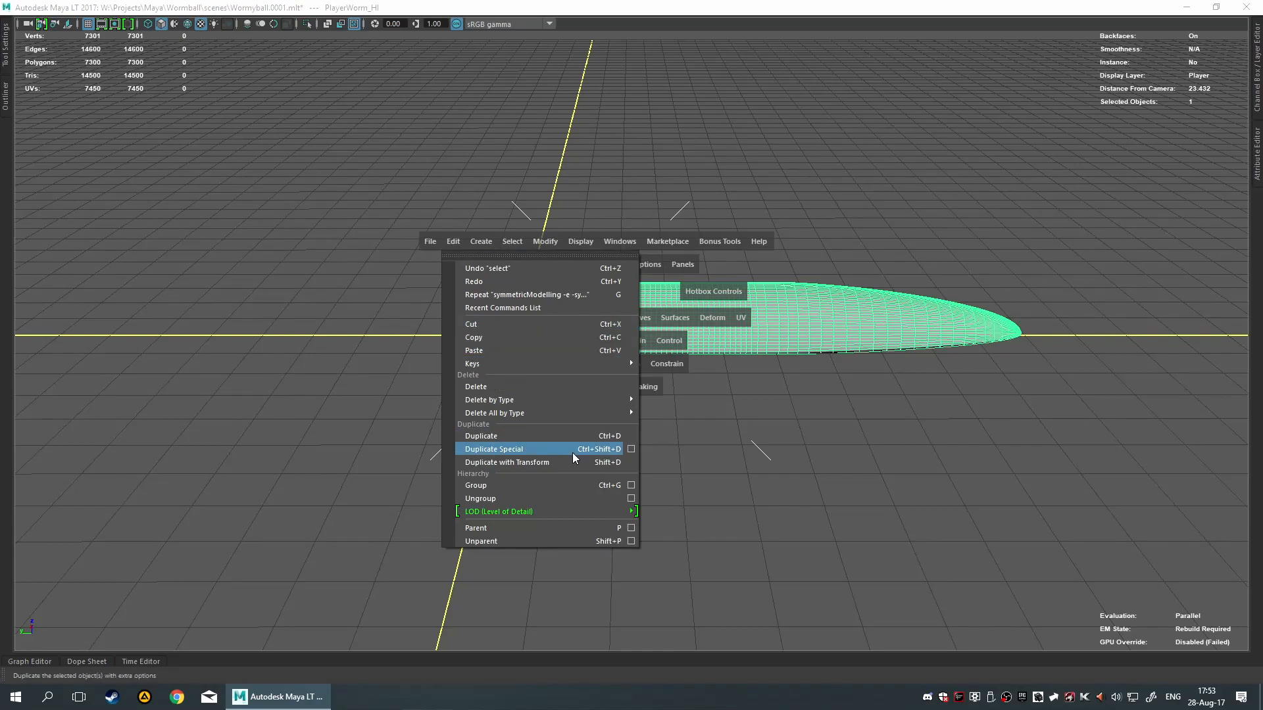
pyautogui.click(630, 449)
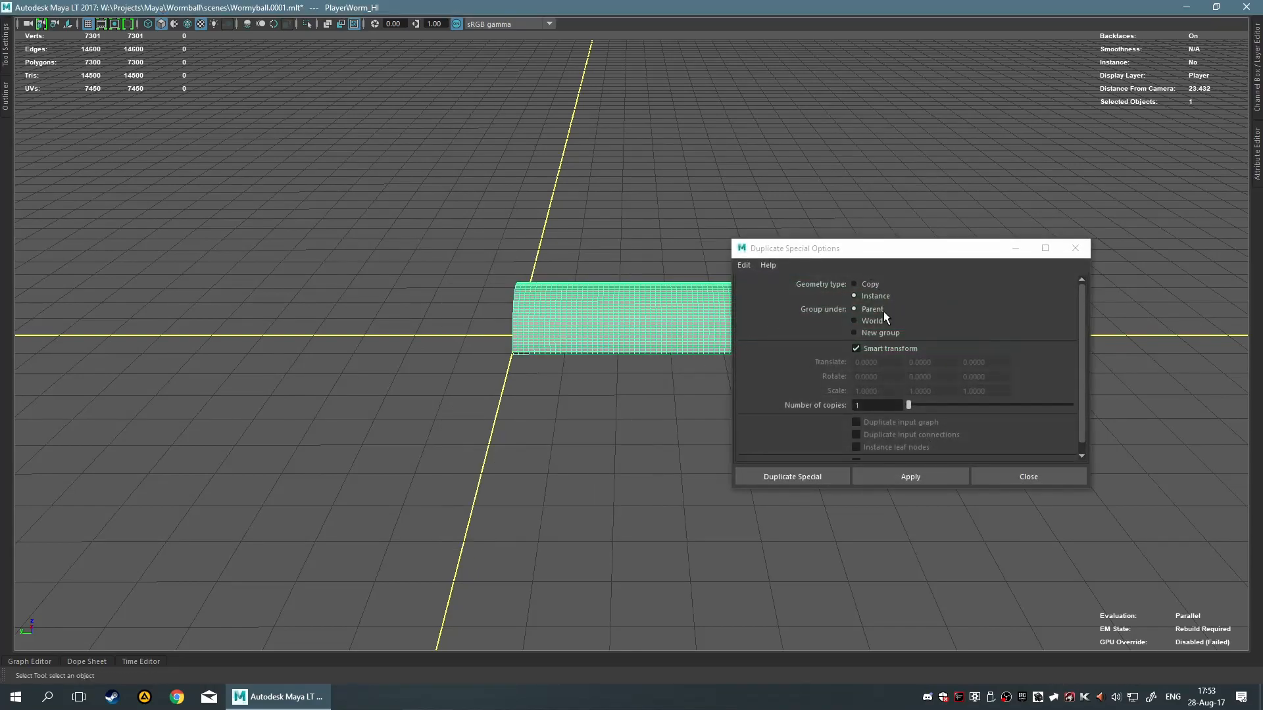
pyautogui.scroll(-1, 861, 361)
pyautogui.scroll(1, 826, 385)
pyautogui.click(1031, 477)
pyautogui.click(949, 491)
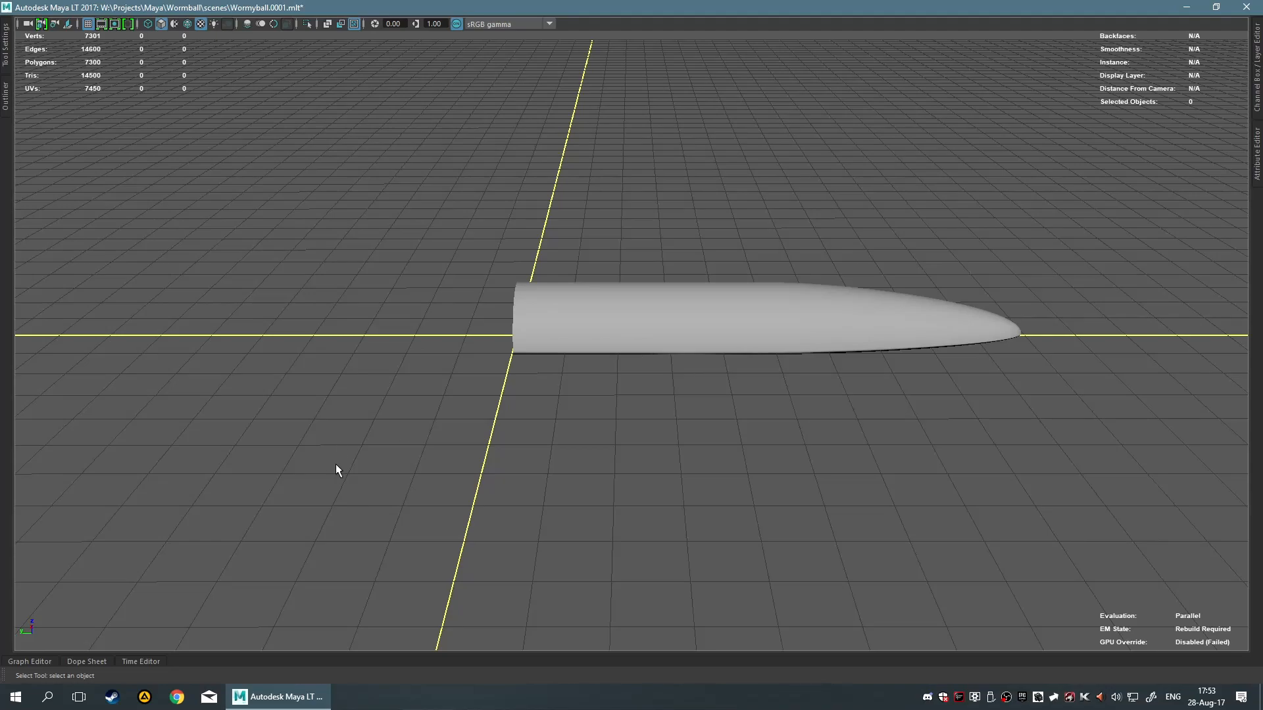
# Turn on Object X symmetry and check it on the worm mesh in edge selection mode
pyautogui.keyDown('ctrl'); pyautogui.keyDown('shift'); pyautogui.moveTo(464, 425); pyautogui.dragTo(451, 58, button='right'); pyautogui.keyUp('shift'); pyautogui.keyUp('ctrl')
pyautogui.click(598, 299)
pyautogui.keyDown('alt'); pyautogui.moveTo(941, 420); pyautogui.dragTo(803, 424); pyautogui.keyUp('alt')
pyautogui.click(791, 429)
pyautogui.click(661, 330)
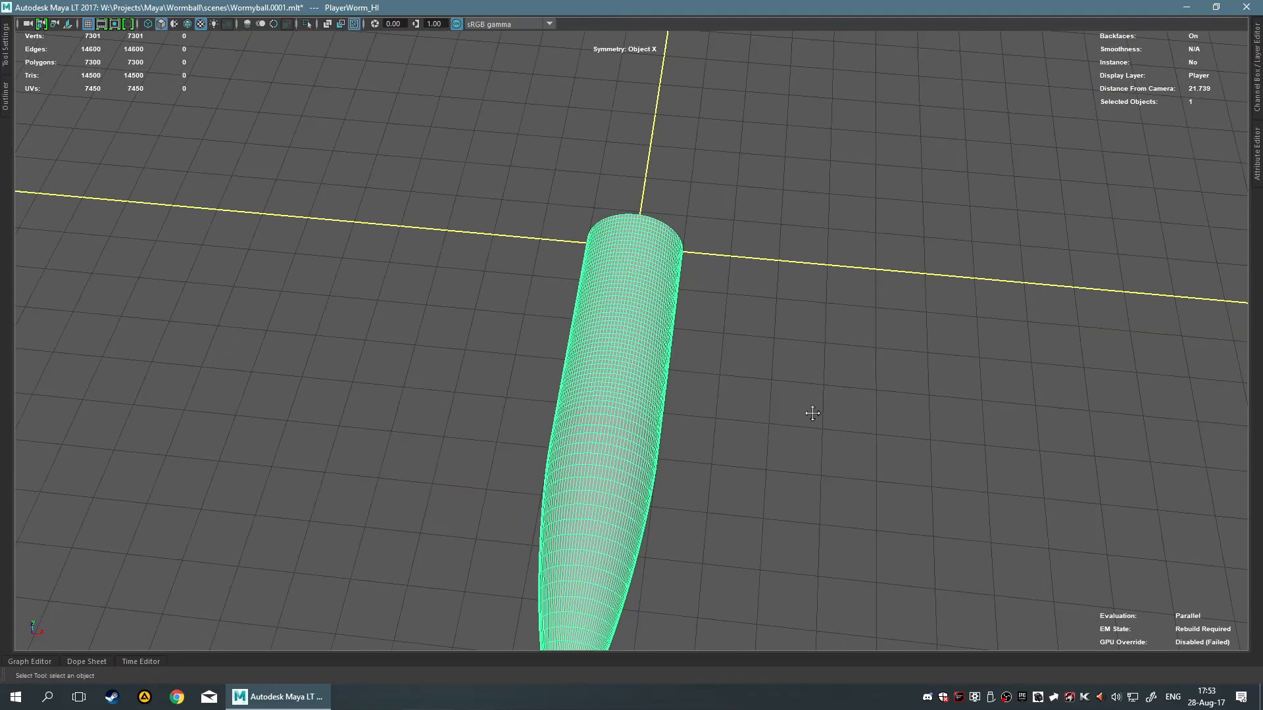
pyautogui.keyDown('alt'); pyautogui.moveTo(803, 425); pyautogui.dragTo(835, 297, button='middle'); pyautogui.keyUp('alt')
pyautogui.scroll(5, 836, 297)
pyautogui.press('F10')
pyautogui.click(665, 327)
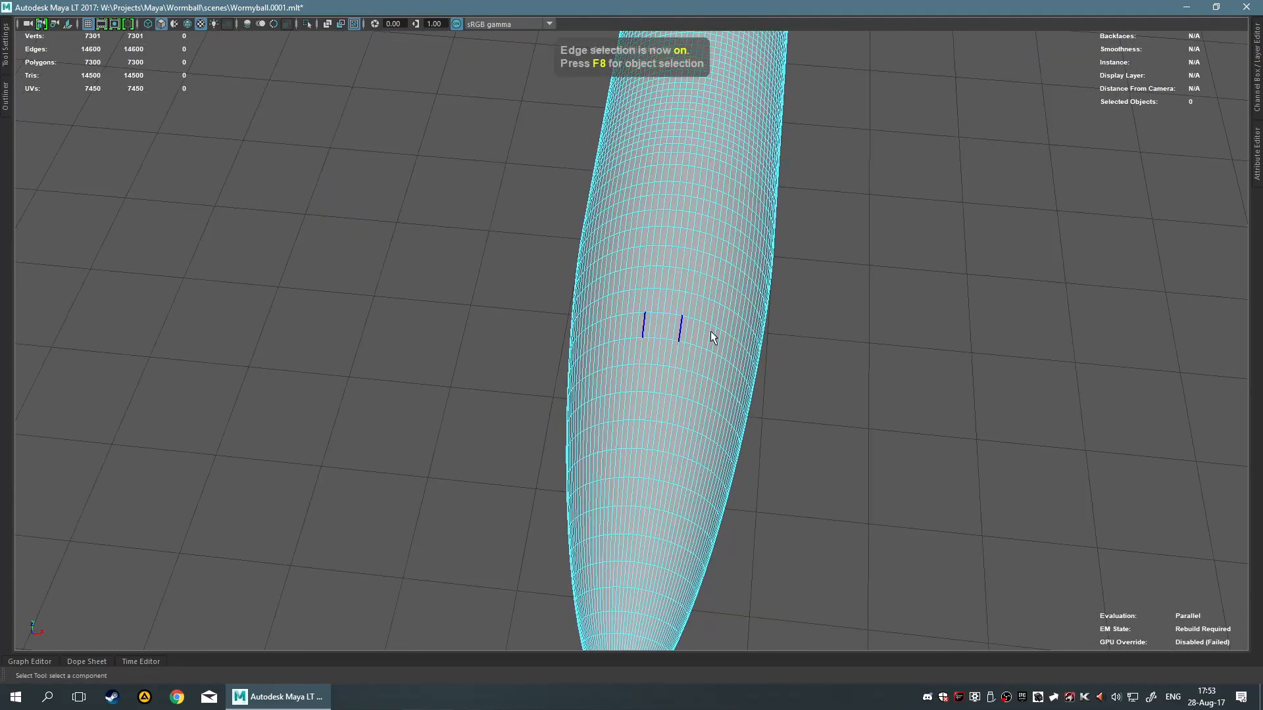
pyautogui.keyDown('alt'); pyautogui.moveTo(877, 313); pyautogui.dragTo(821, 286); pyautogui.keyUp('alt')
pyautogui.keyDown('alt'); pyautogui.moveTo(819, 282); pyautogui.dragTo(765, 376, button='middle'); pyautogui.keyUp('alt')
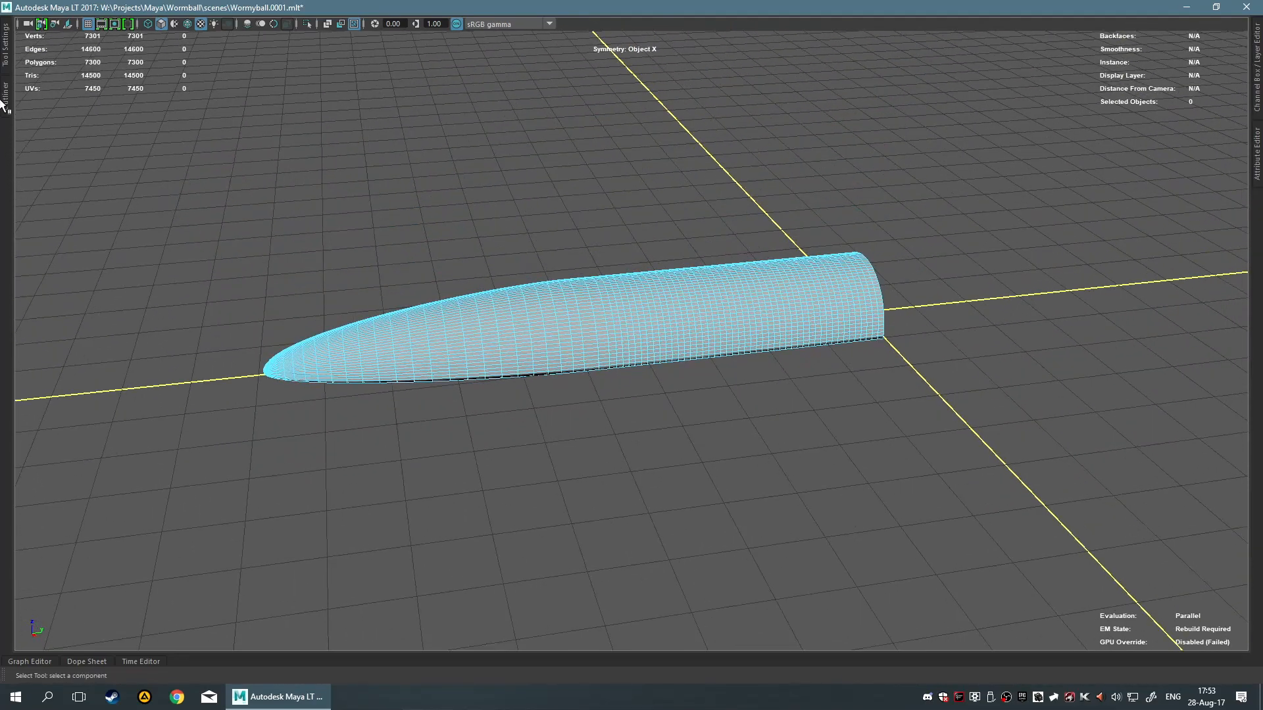
# Try to start the Quad Draw tool directly on the selected PlayerWorm_HI mesh in object mode
pyautogui.keyDown('shift'); pyautogui.rightClick(613, 295); pyautogui.keyUp('shift')
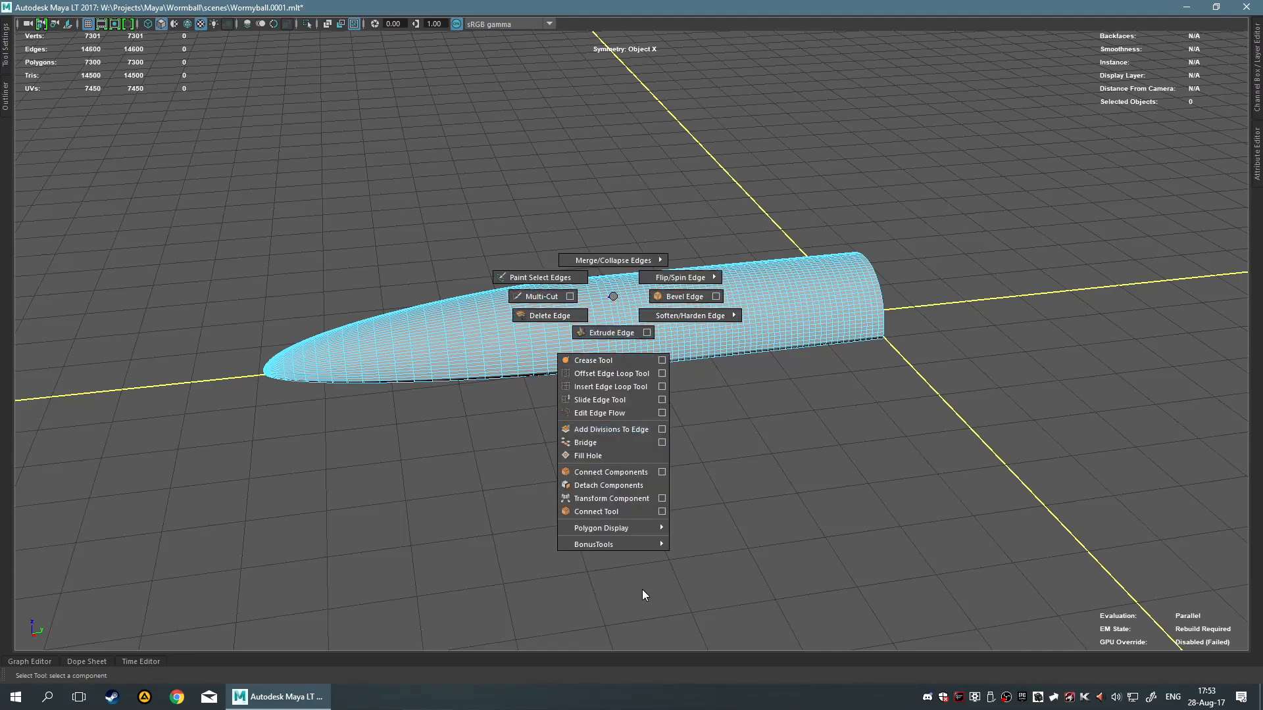
pyautogui.keyDown('shift'); pyautogui.moveTo(599, 328); pyautogui.dragTo(613, 294, button='right'); pyautogui.keyUp('shift')
pyautogui.press('F11')
pyautogui.press('F8')
pyautogui.click(629, 322)
pyautogui.keyDown('shift'); pyautogui.rightClick(625, 313); pyautogui.keyUp('shift')
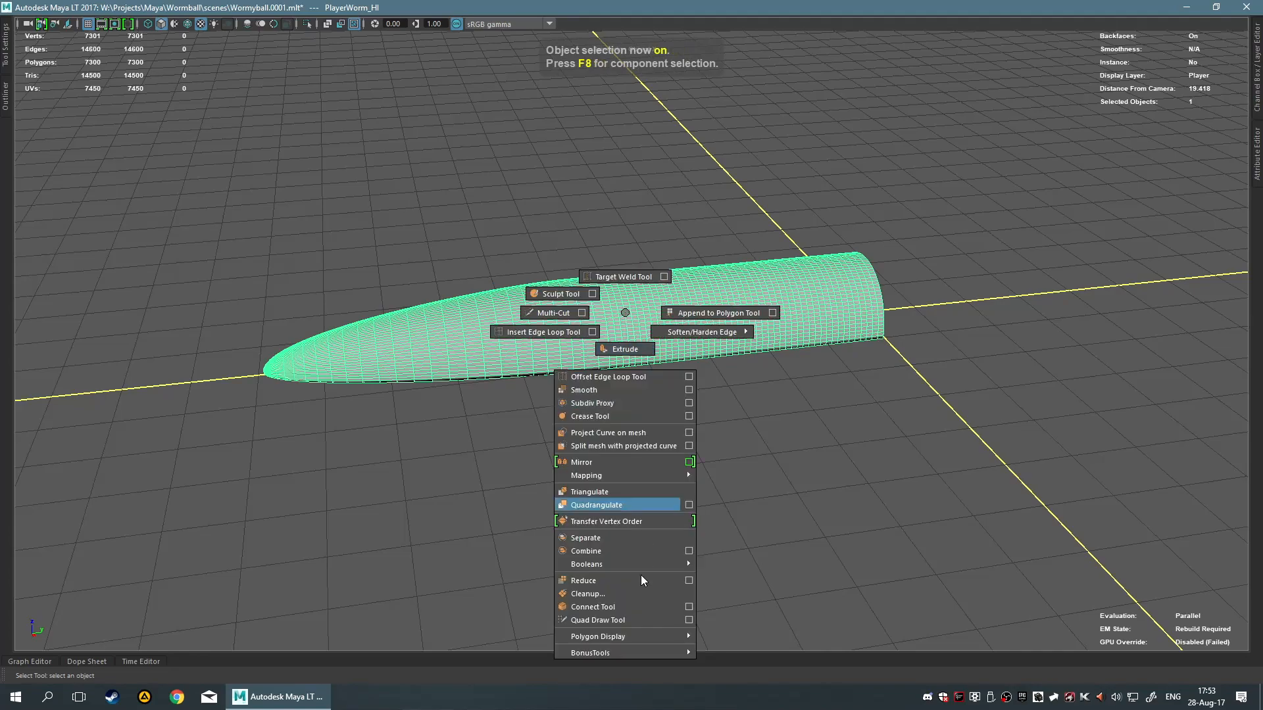
pyautogui.click(643, 623)
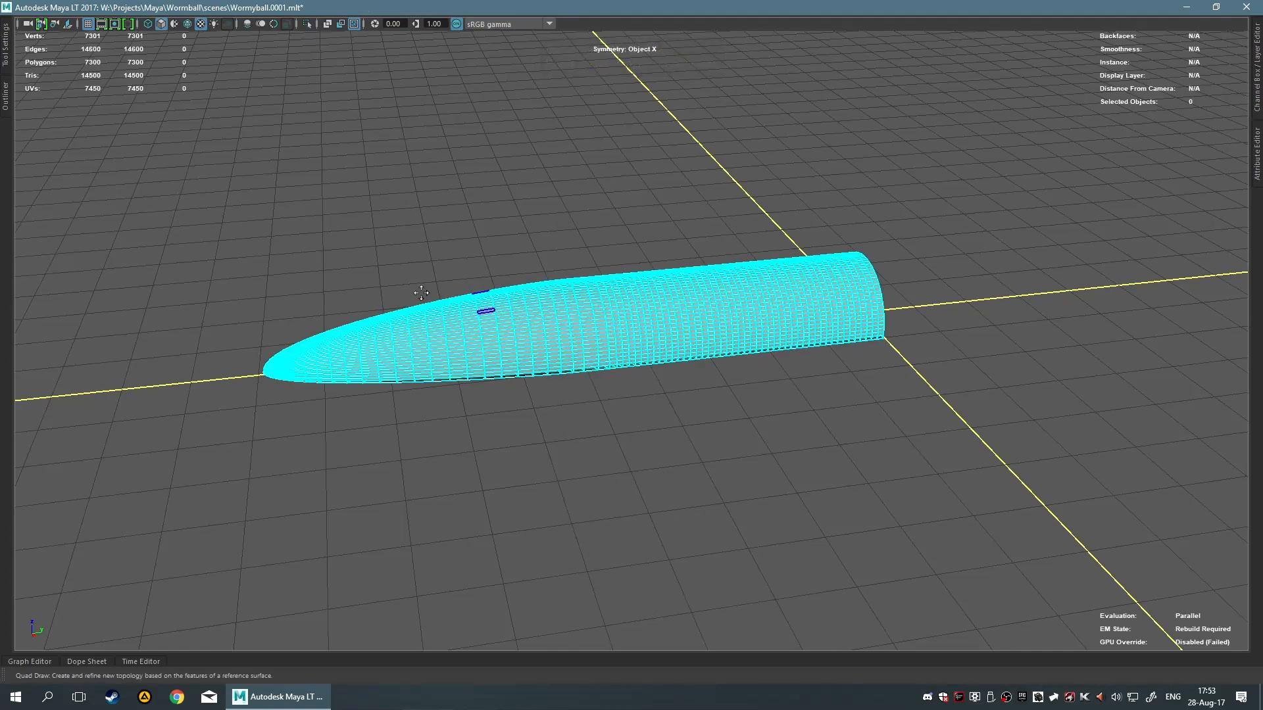
# Examine the worm's dense wireframe along the body and at the open end, and leave Quad Draw
pyautogui.keyDown('alt'); pyautogui.moveTo(423, 276); pyautogui.dragTo(761, 313); pyautogui.keyUp('alt')
pyautogui.keyDown('alt'); pyautogui.moveTo(761, 313); pyautogui.dragTo(781, 251, button='right'); pyautogui.keyUp('alt')
pyautogui.keyDown('alt'); pyautogui.moveTo(883, 279); pyautogui.dragTo(758, 247); pyautogui.keyUp('alt')
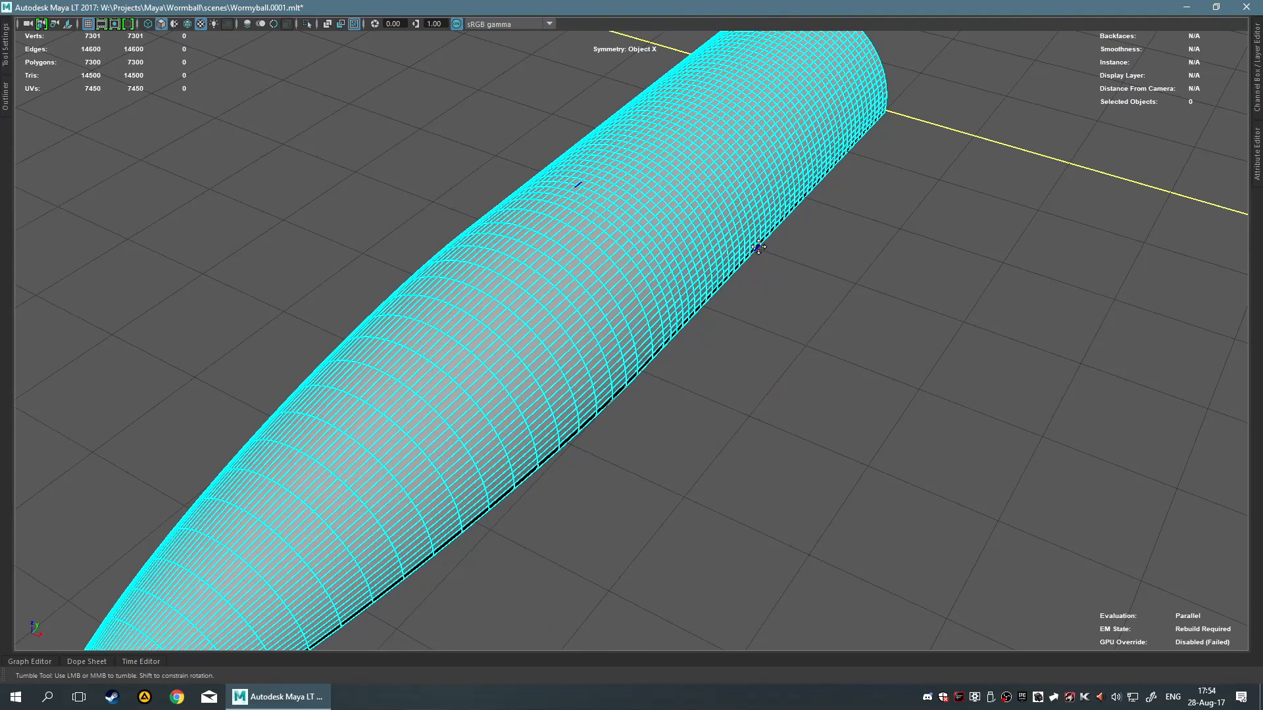
pyautogui.keyDown('alt'); pyautogui.moveTo(1030, 208); pyautogui.dragTo(924, 210); pyautogui.keyUp('alt')
pyautogui.keyDown('alt'); pyautogui.moveTo(923, 210); pyautogui.dragTo(723, 253, button='right'); pyautogui.keyUp('alt')
pyautogui.keyDown('alt'); pyautogui.moveTo(724, 253); pyautogui.dragTo(512, 231, button='middle'); pyautogui.keyUp('alt')
pyautogui.keyDown('alt'); pyautogui.moveTo(513, 231); pyautogui.dragTo(789, 263, button='right'); pyautogui.keyUp('alt')
pyautogui.keyDown('alt'); pyautogui.moveTo(967, 250); pyautogui.dragTo(697, 379, button='middle'); pyautogui.keyUp('alt')
pyautogui.keyDown('alt'); pyautogui.moveTo(618, 375); pyautogui.dragTo(660, 384, button='right'); pyautogui.keyUp('alt')
pyautogui.keyDown('alt'); pyautogui.moveTo(661, 385); pyautogui.dragTo(1200, 365, button='middle'); pyautogui.keyUp('alt')
pyautogui.scroll(-4, 996, 367)
pyautogui.keyDown('alt'); pyautogui.moveTo(997, 372); pyautogui.dragTo(1019, 386, button='right'); pyautogui.keyUp('alt')
pyautogui.scroll(-5, 1000, 421)
pyautogui.keyDown('alt'); pyautogui.moveTo(990, 417); pyautogui.dragTo(794, 371); pyautogui.keyUp('alt')
pyautogui.hotkey('ctrl', 'z')
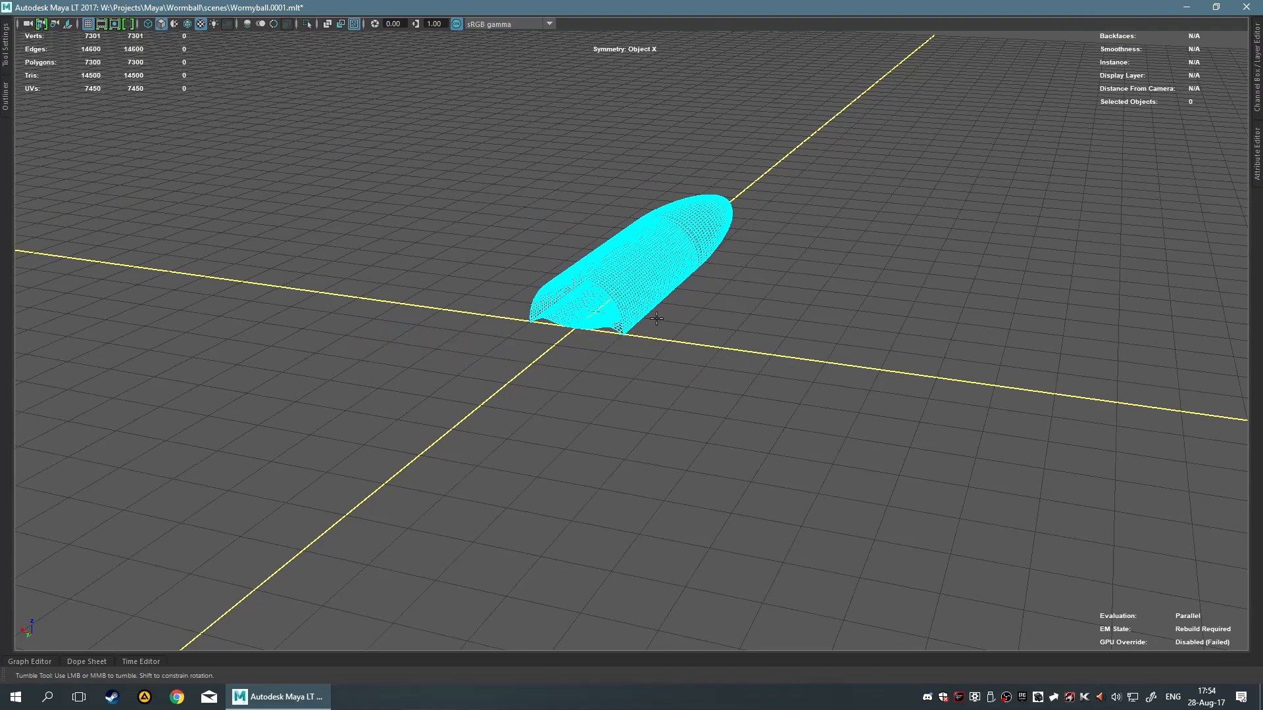
pyautogui.press('q')
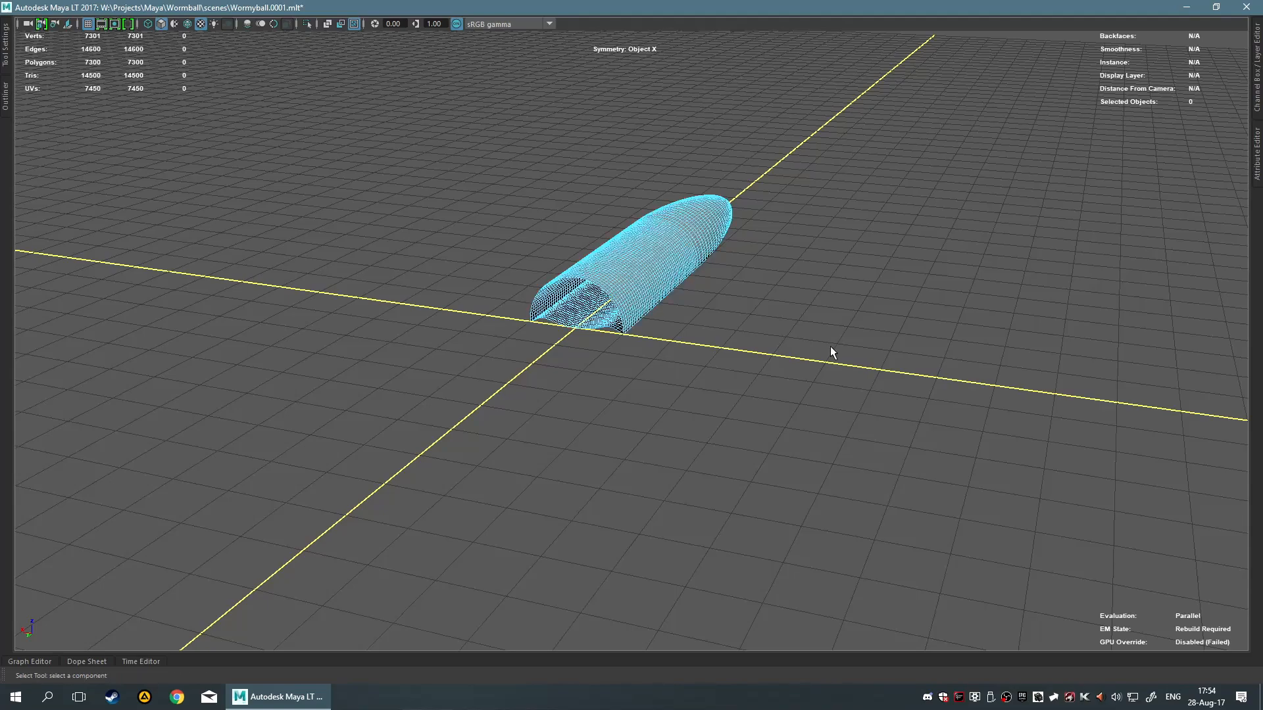
# Select the PlayerWorm_HI mesh in object mode and make it a live surface
pyautogui.keyDown('alt'); pyautogui.moveTo(736, 307); pyautogui.dragTo(750, 329); pyautogui.keyUp('alt')
pyautogui.press('F8')
pyautogui.click(613, 201)
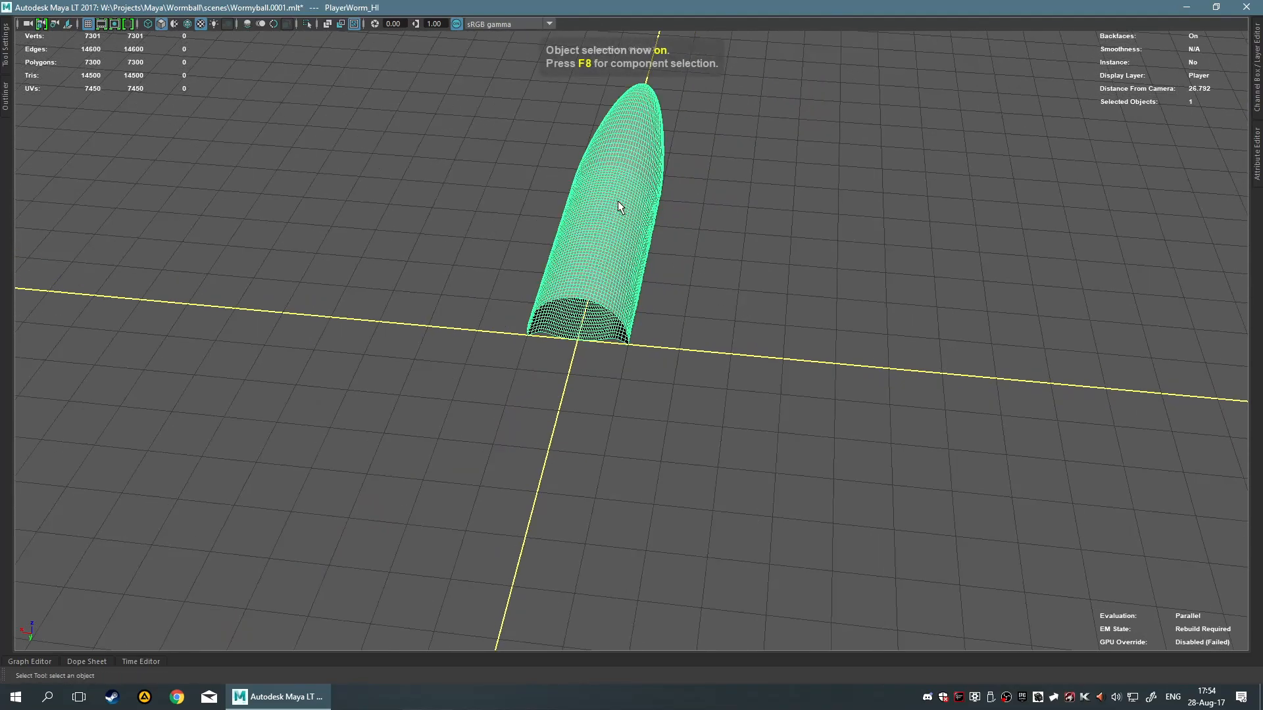
pyautogui.press('g')
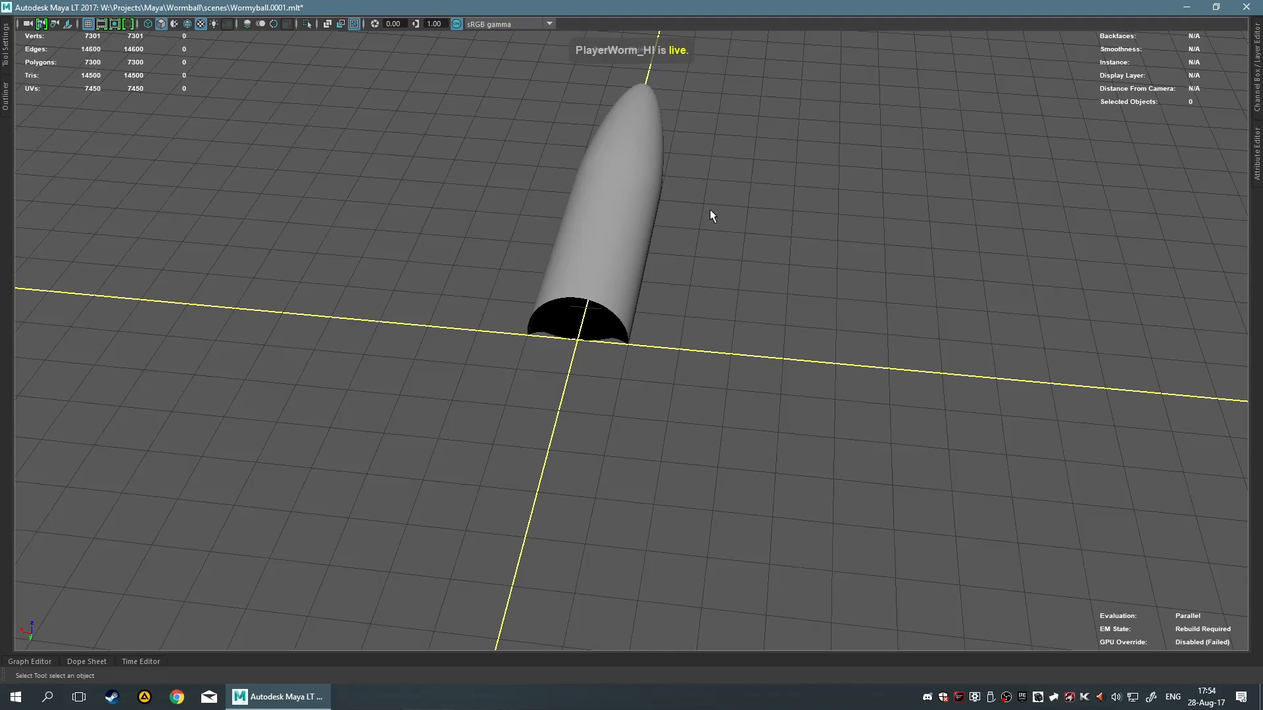
# Start Quad Draw and place a first dot on the live worm surface, moving it toward the open end
pyautogui.keyDown('alt'); pyautogui.moveTo(707, 208); pyautogui.dragTo(665, 219); pyautogui.keyUp('alt')
pyautogui.keyDown('alt'); pyautogui.moveTo(665, 219); pyautogui.dragTo(715, 219, button='right'); pyautogui.keyUp('alt')
pyautogui.keyDown('alt'); pyautogui.moveTo(716, 218); pyautogui.dragTo(583, 327, button='middle'); pyautogui.keyUp('alt')
pyautogui.keyDown('alt'); pyautogui.moveTo(519, 262); pyautogui.dragTo(424, 280); pyautogui.keyUp('alt')
pyautogui.keyDown('alt'); pyautogui.moveTo(579, 284); pyautogui.dragTo(684, 313, button='middle'); pyautogui.keyUp('alt')
pyautogui.keyDown('alt'); pyautogui.moveTo(684, 313); pyautogui.dragTo(776, 315, button='right'); pyautogui.keyUp('alt')
pyautogui.moveTo(776, 316)
pyautogui.keyDown('alt'); pyautogui.mouseDown(button='middle')
pyautogui.moveTo(468, 323)
pyautogui.moveTo(513, 324)
pyautogui.moveTo(523, 263)
pyautogui.mouseUp(button='middle'); pyautogui.keyUp('alt')
pyautogui.hotkey('ctrl', 'shift', 'q')
pyautogui.keyDown('alt'); pyautogui.moveTo(557, 344); pyautogui.dragTo(500, 279, button='middle'); pyautogui.keyUp('alt')
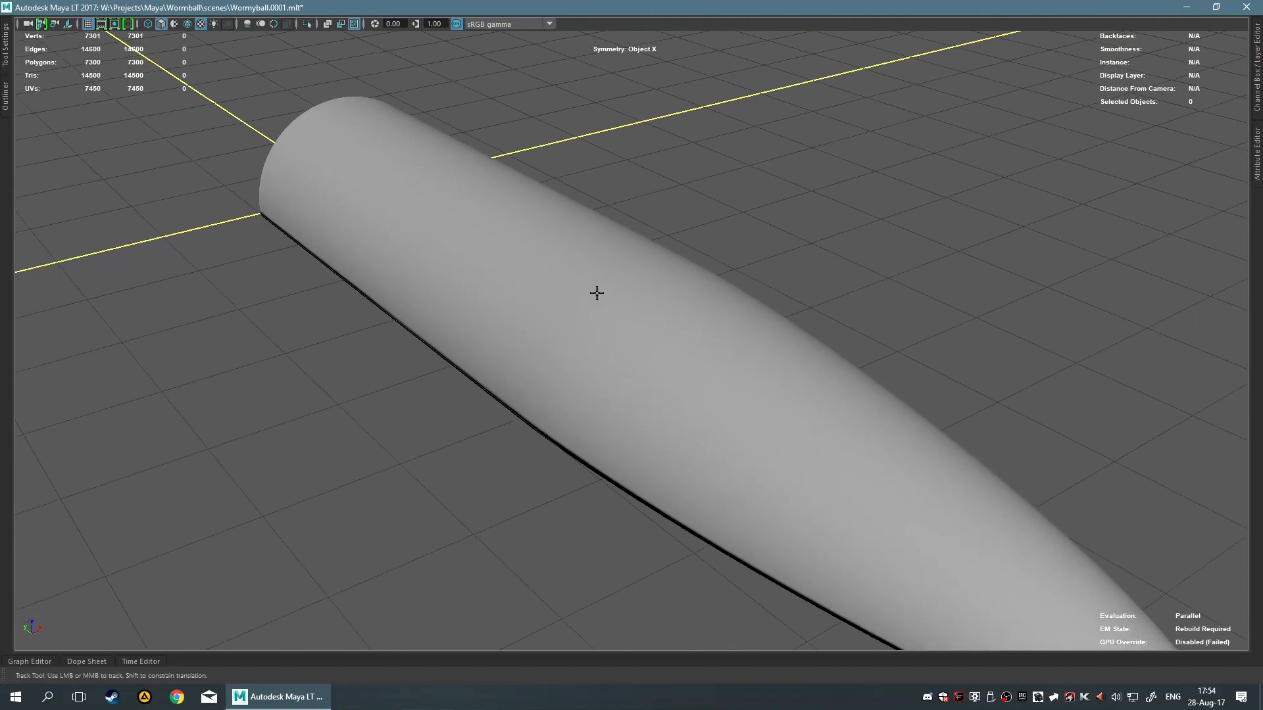
pyautogui.click(618, 314)
pyautogui.moveTo(609, 307)
pyautogui.mouseDown()
pyautogui.moveTo(385, 160)
pyautogui.moveTo(314, 155)
pyautogui.moveTo(666, 335)
pyautogui.moveTo(384, 206)
pyautogui.moveTo(329, 121)
pyautogui.moveTo(420, 197)
pyautogui.moveTo(412, 209)
pyautogui.moveTo(425, 190)
pyautogui.mouseUp()
# Position the Quad Draw dot on the symmetry centerline at the rim of the worm's open end
pyautogui.keyDown('alt'); pyautogui.moveTo(516, 219); pyautogui.dragTo(691, 309); pyautogui.keyUp('alt')
pyautogui.scroll(3, 651, 259)
pyautogui.keyDown('alt'); pyautogui.moveTo(591, 329); pyautogui.dragTo(620, 474, button='middle'); pyautogui.keyUp('alt')
pyautogui.keyDown('alt'); pyautogui.moveTo(552, 145); pyautogui.dragTo(700, 400, button='middle'); pyautogui.keyUp('alt')
pyautogui.click(630, 277)
pyautogui.moveTo(629, 276); pyautogui.dragTo(617, 279)
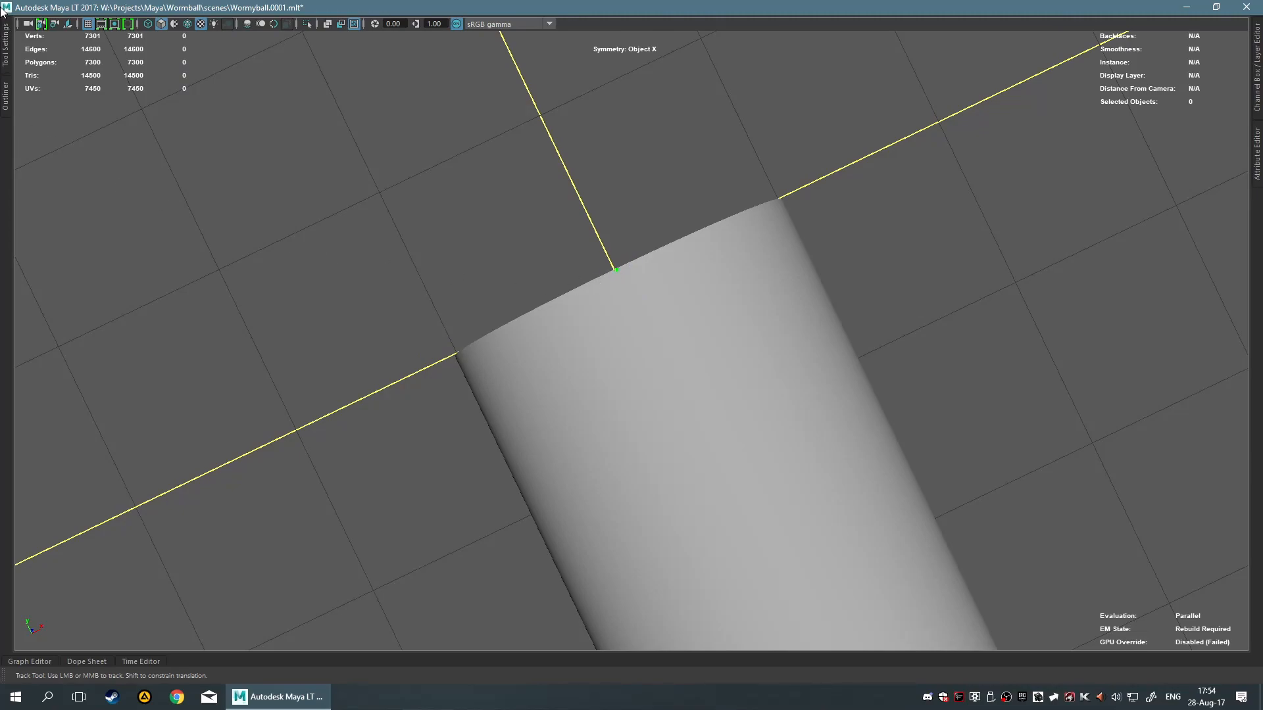
# Read the Quad Draw tool's settings, its keyboard and mouse shortcuts, and its online help page
pyautogui.click(6, 56)
pyautogui.click(63, 164)
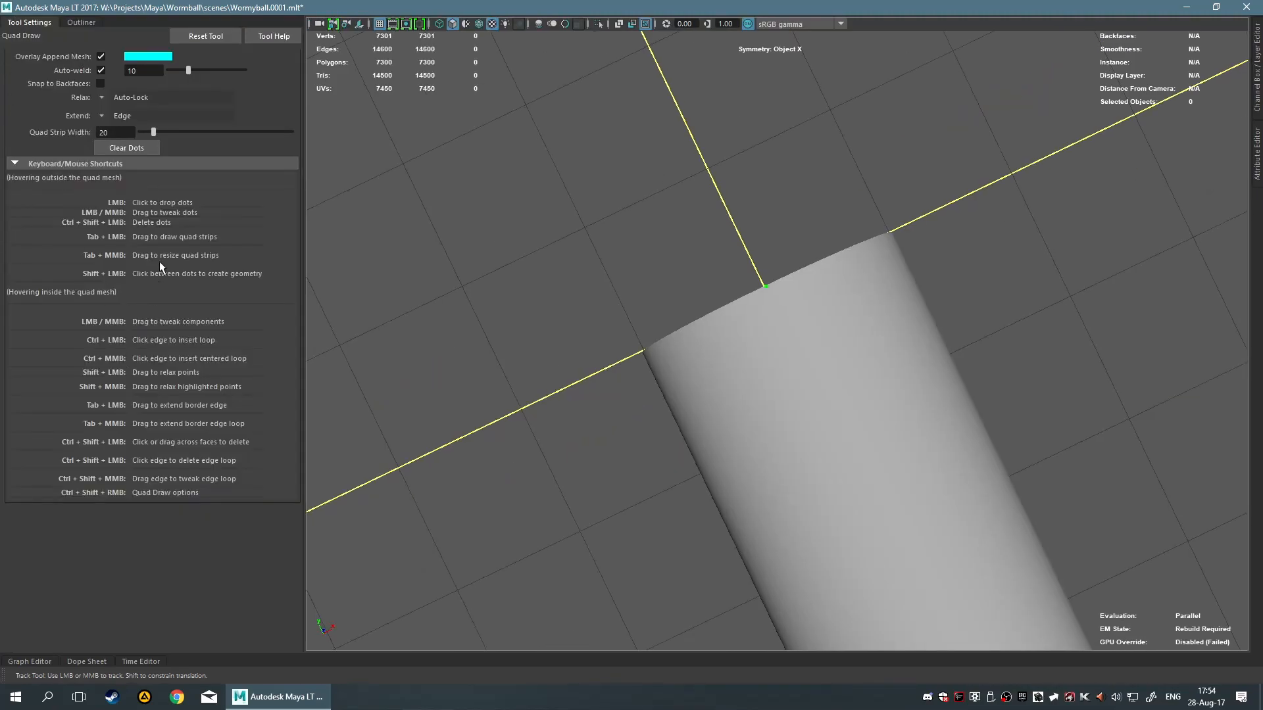
pyautogui.click(274, 36)
pyautogui.scroll(-10, 824, 303)
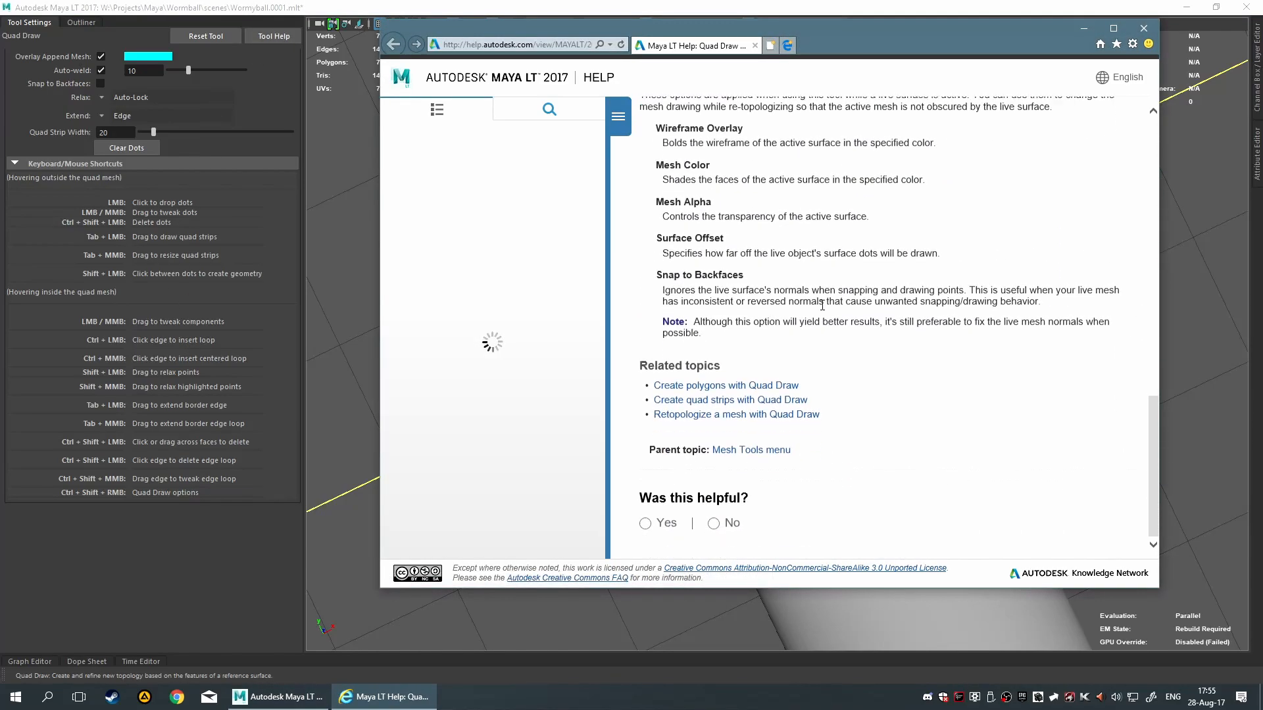
pyautogui.scroll(10, 825, 303)
pyautogui.click(1144, 28)
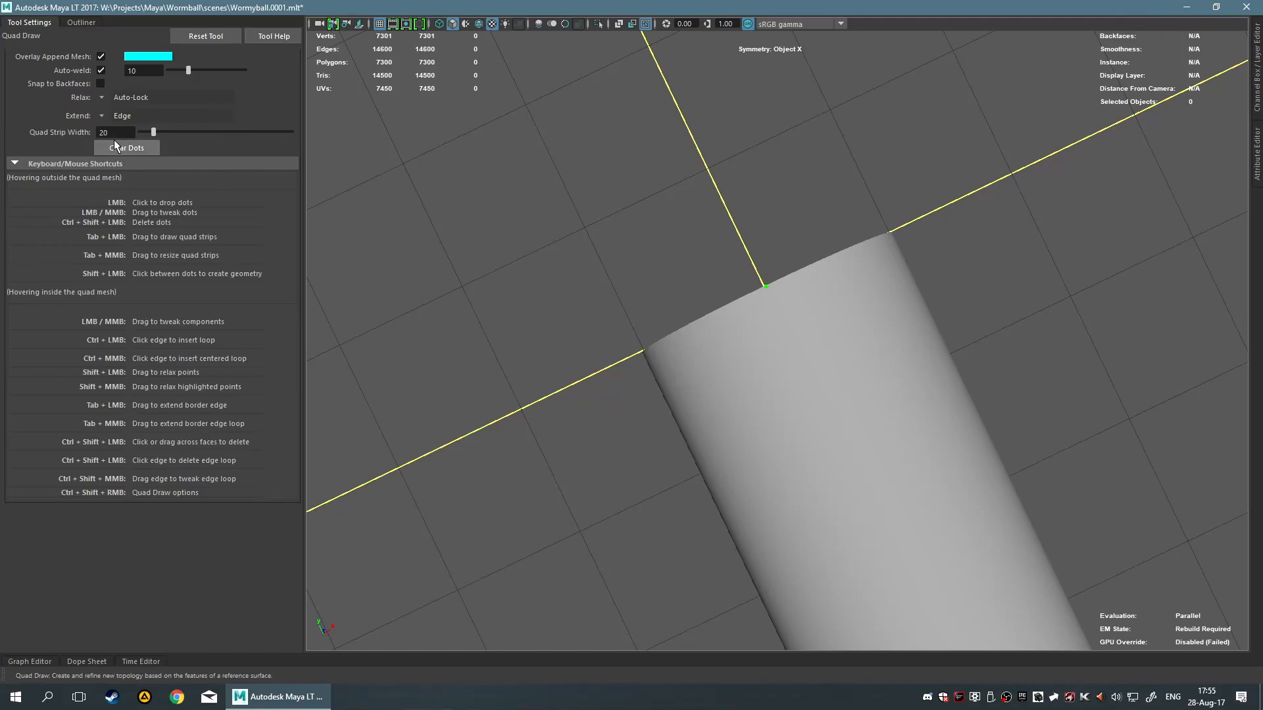
# Look through the Relax and Extend choices of Quad Draw and the available polygon creation tools
pyautogui.click(105, 101)
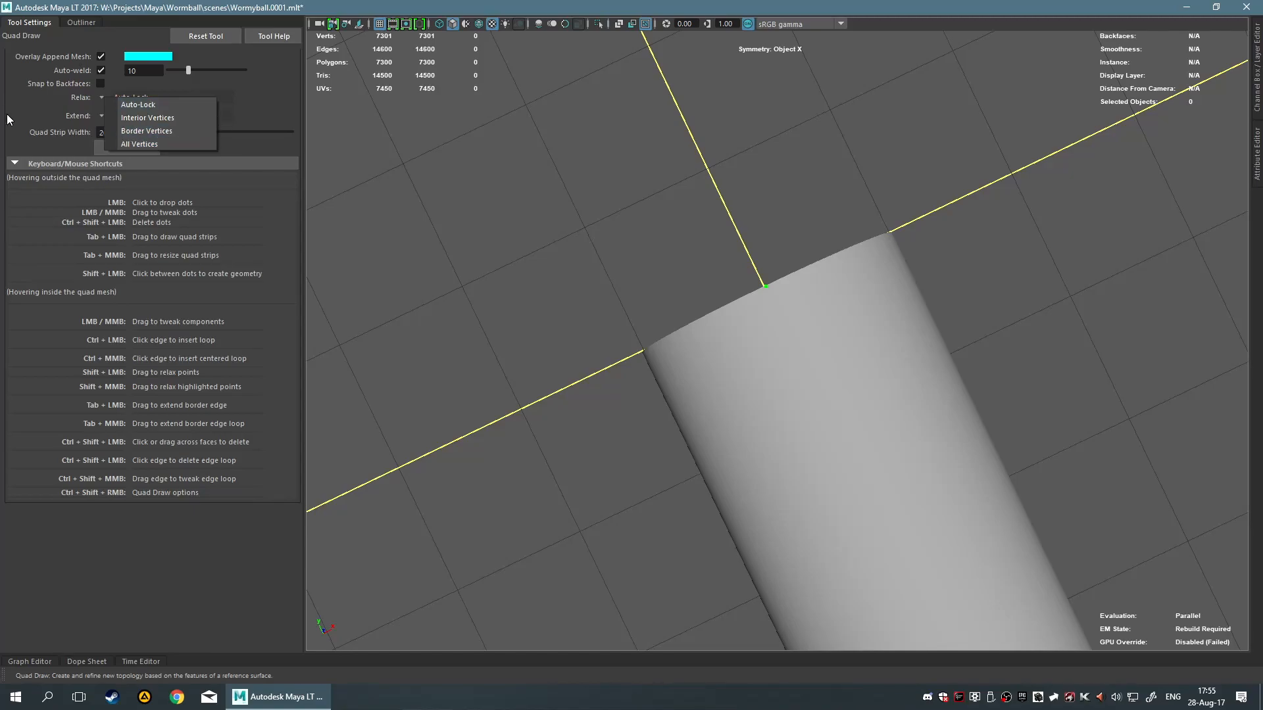
pyautogui.click(8, 118)
pyautogui.click(100, 116)
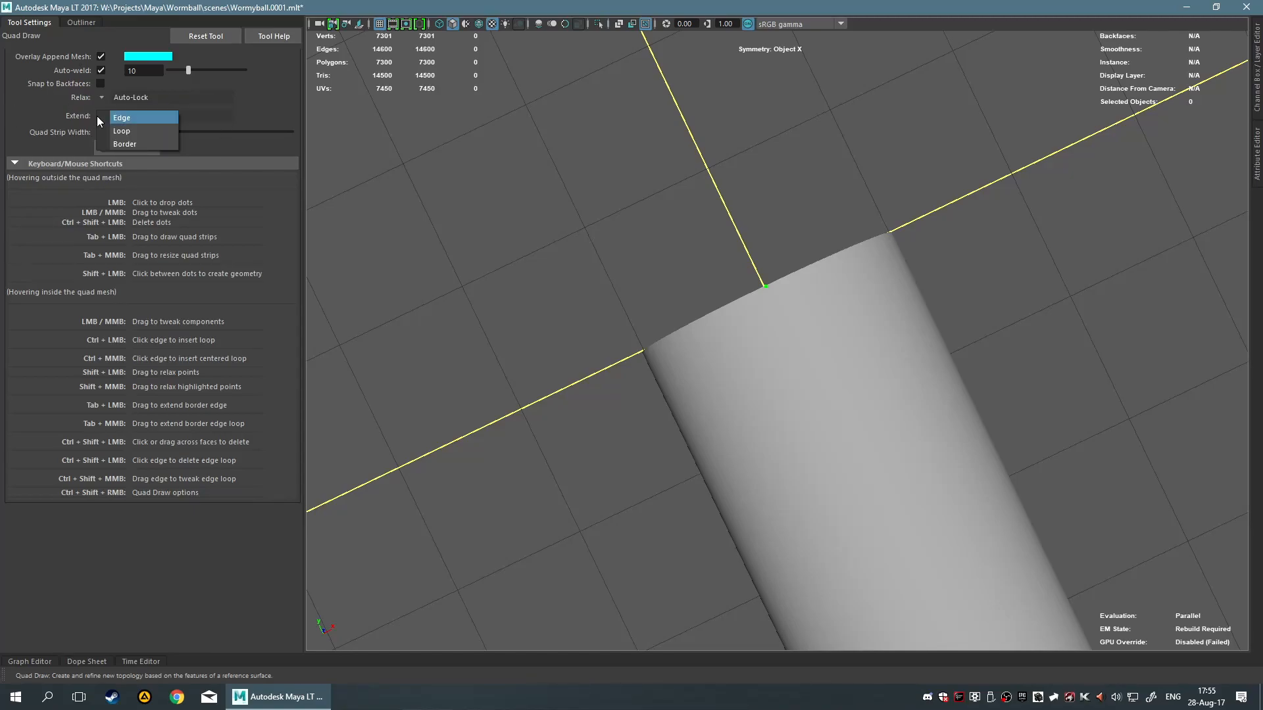
pyautogui.click(2, 97)
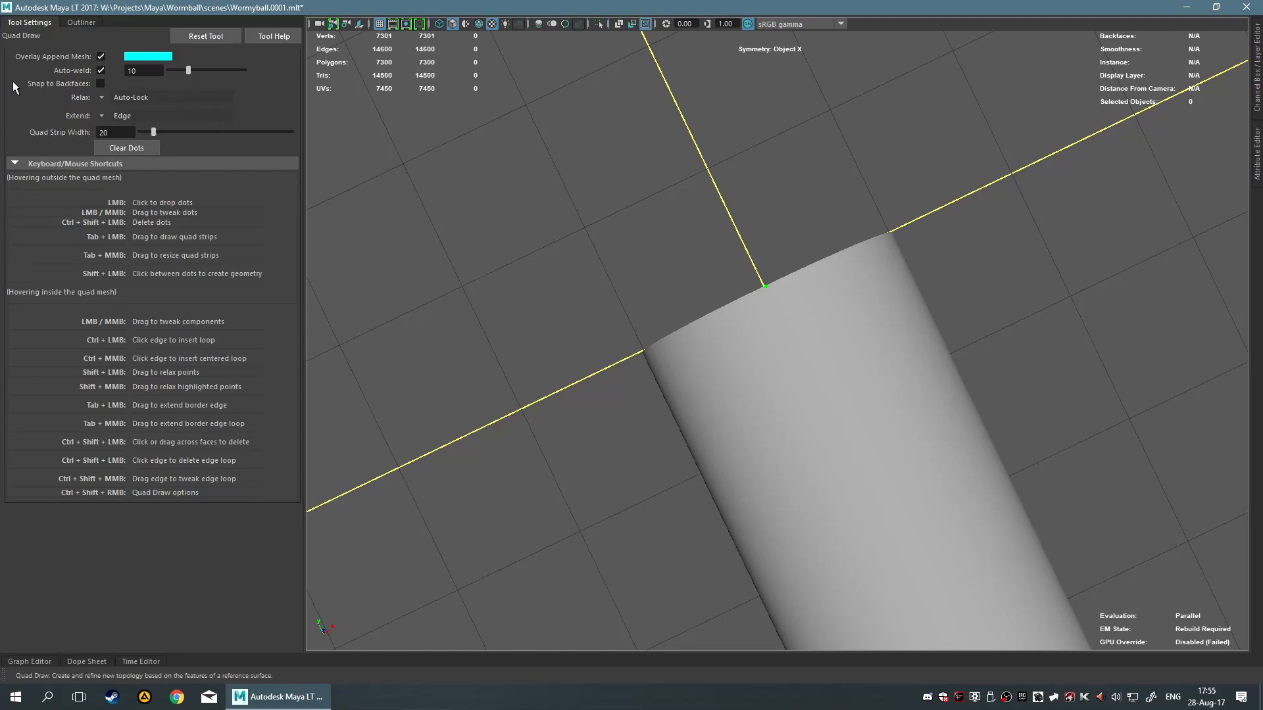
pyautogui.keyDown('shift'); pyautogui.rightClick(669, 232); pyautogui.keyUp('shift')
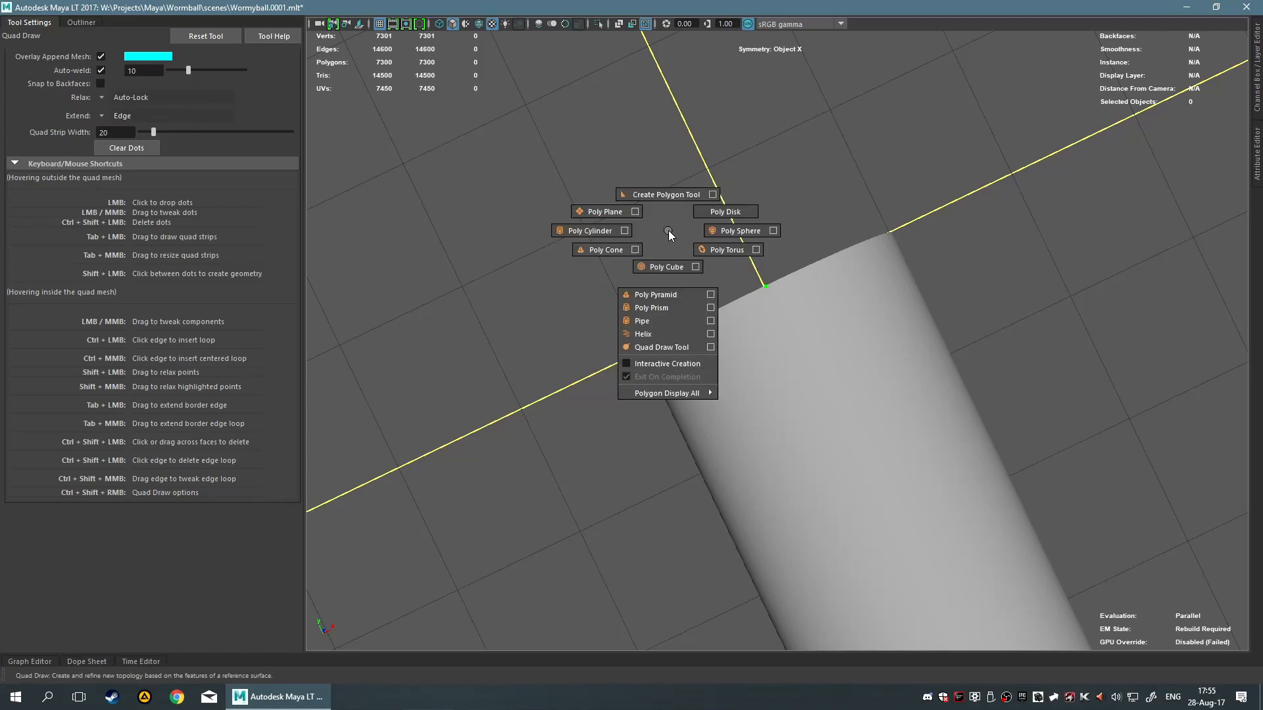
# Hide the Quad Draw tool settings and review the tool's Relax, Extend and Auto-weld options over the worm mesh
pyautogui.keyDown('shift'); pyautogui.rightClick(768, 324); pyautogui.keyUp('shift')
pyautogui.rightClick(783, 327)
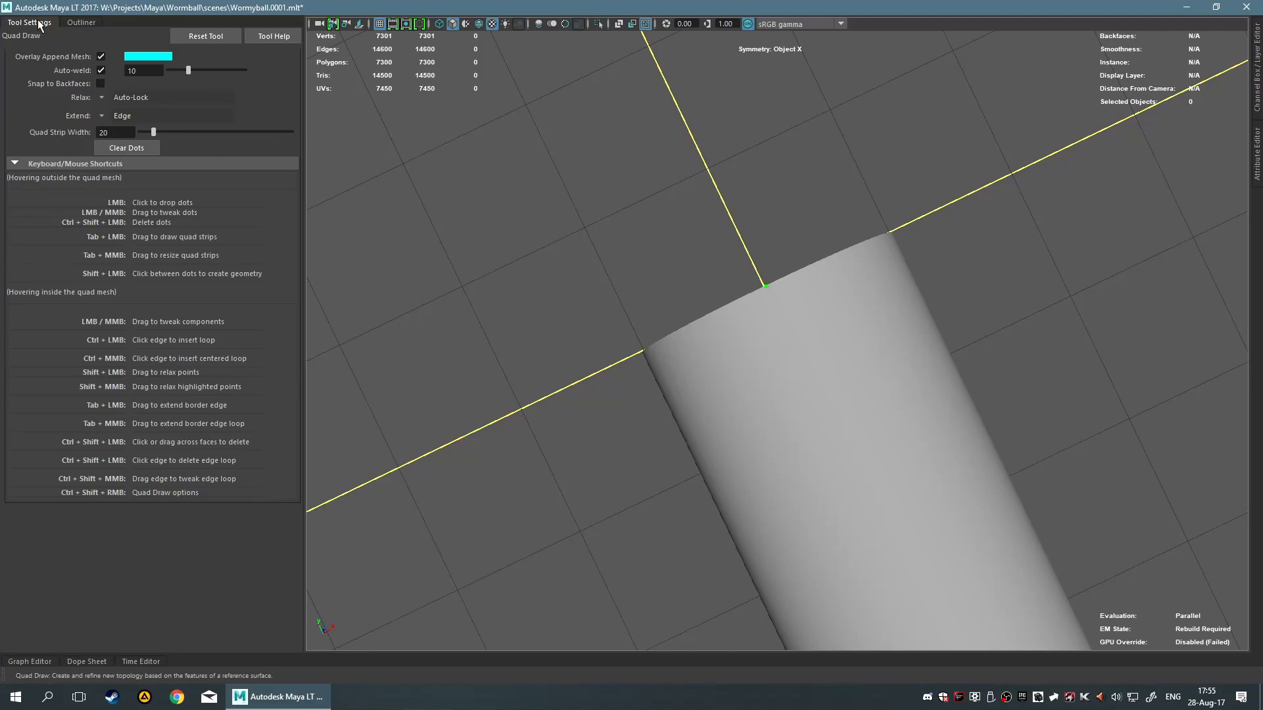
pyautogui.click(39, 24)
pyautogui.keyDown('ctrl'); pyautogui.keyDown('shift'); pyautogui.rightClick(657, 313); pyautogui.keyUp('shift'); pyautogui.keyUp('ctrl')
pyautogui.keyDown('ctrl'); pyautogui.keyDown('shift'); pyautogui.rightClick(657, 313); pyautogui.keyUp('shift'); pyautogui.keyUp('ctrl')
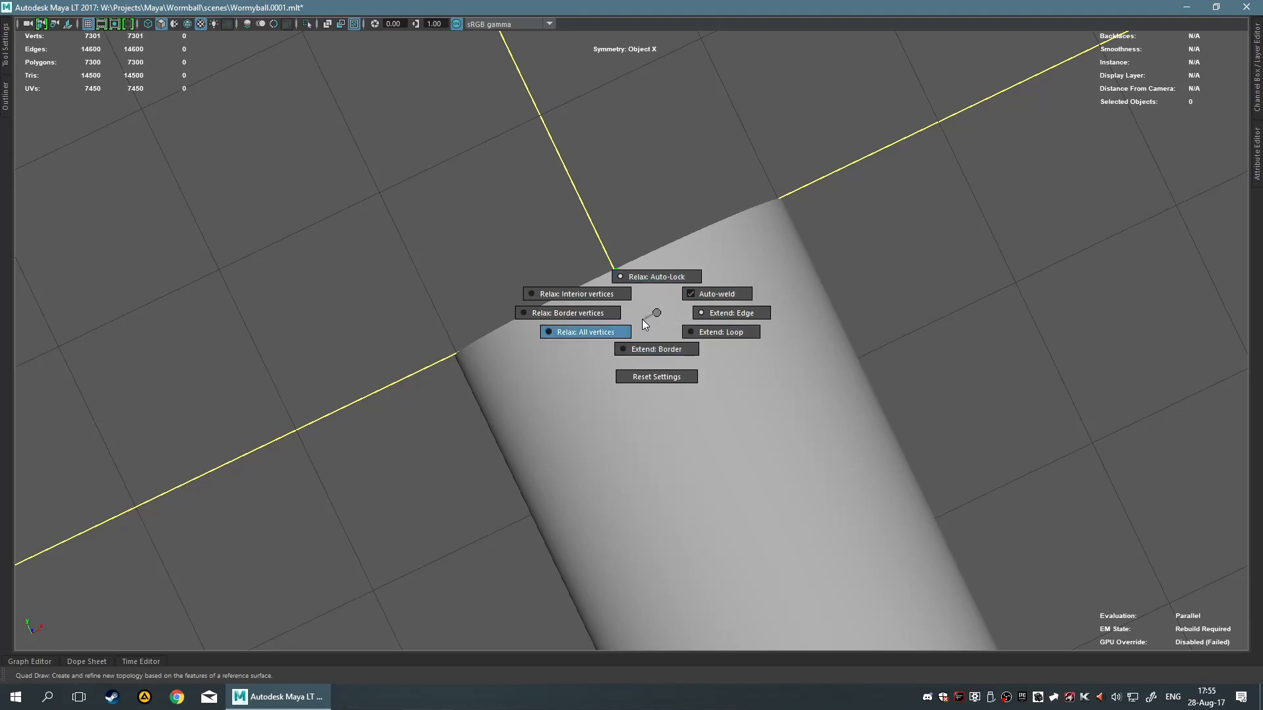
pyautogui.keyDown('ctrl'); pyautogui.keyDown('shift'); pyautogui.moveTo(710, 333); pyautogui.dragTo(655, 318, button='right'); pyautogui.keyUp('shift'); pyautogui.keyUp('ctrl')
# Place two rows of Quad Draw dots along the top of the worm's open rim and fill two adjoining quads across the centerline
pyautogui.keyDown('alt'); pyautogui.moveTo(655, 319); pyautogui.dragTo(527, 298); pyautogui.keyUp('alt')
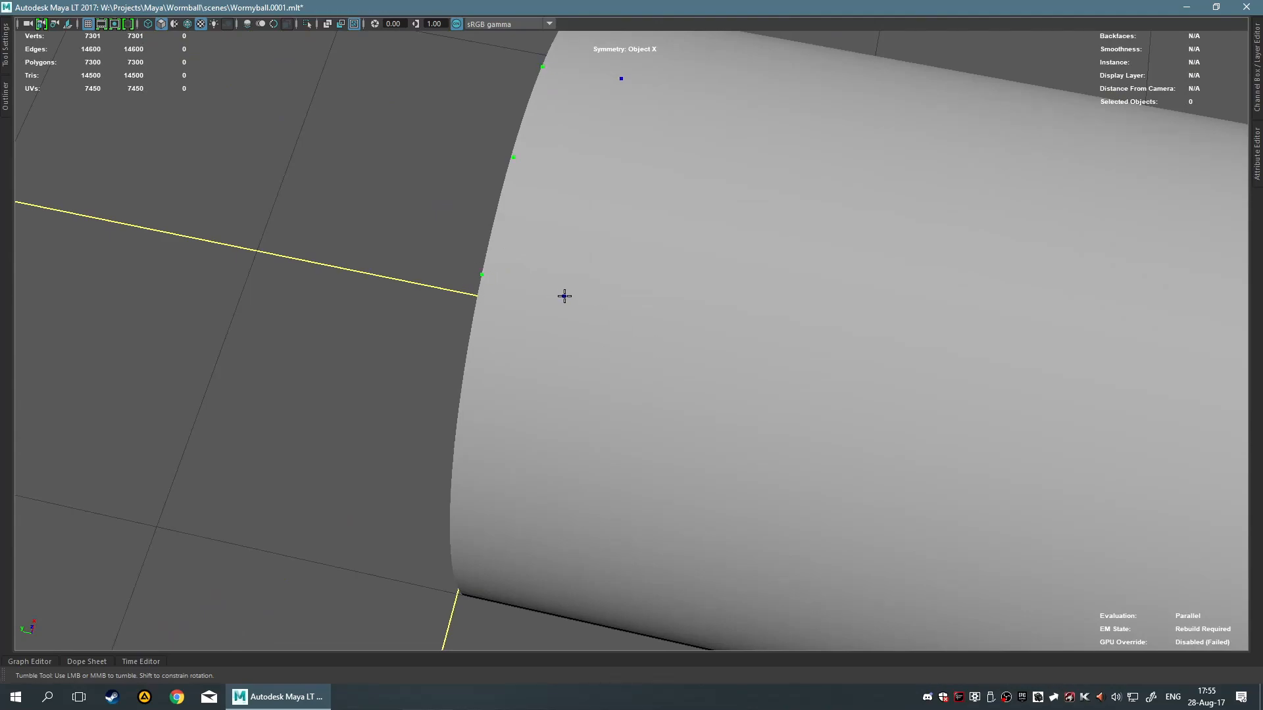
pyautogui.press('Return')
pyautogui.keyDown('alt'); pyautogui.moveTo(690, 262); pyautogui.dragTo(657, 197); pyautogui.keyUp('alt')
pyautogui.keyDown('alt'); pyautogui.moveTo(657, 198); pyautogui.dragTo(669, 341, button='middle'); pyautogui.keyUp('alt')
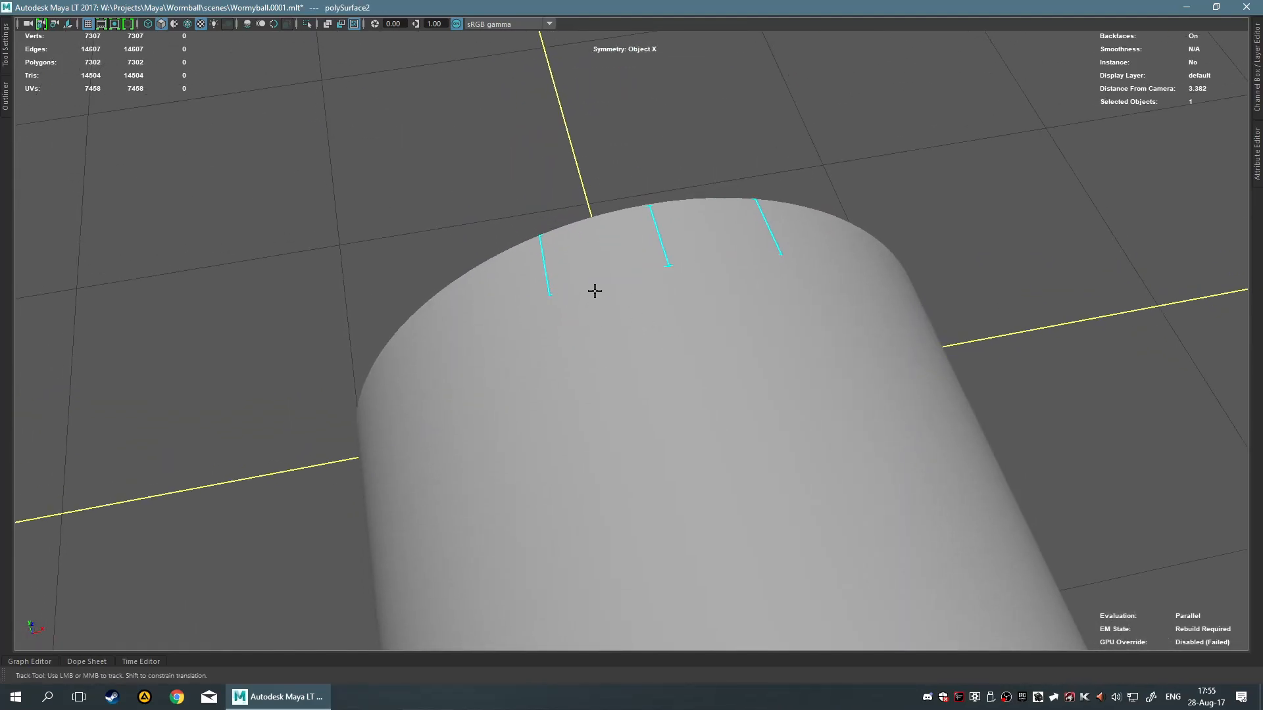
# Try repositioning the edges of the first two quads along the rim, and undo the moves
pyautogui.moveTo(606, 274); pyautogui.dragTo(644, 368)
pyautogui.hotkey('ctrl', 'z')
pyautogui.keyDown('alt'); pyautogui.moveTo(561, 304); pyautogui.dragTo(694, 369); pyautogui.keyUp('alt')
pyautogui.moveTo(636, 339)
pyautogui.mouseDown()
pyautogui.moveTo(679, 354)
pyautogui.moveTo(609, 383)
pyautogui.moveTo(651, 378)
pyautogui.moveTo(697, 333)
pyautogui.moveTo(660, 313)
pyautogui.moveTo(616, 344)
pyautogui.moveTo(671, 327)
pyautogui.moveTo(637, 325)
pyautogui.moveTo(668, 333)
pyautogui.moveTo(673, 322)
pyautogui.moveTo(643, 318)
pyautogui.mouseUp()
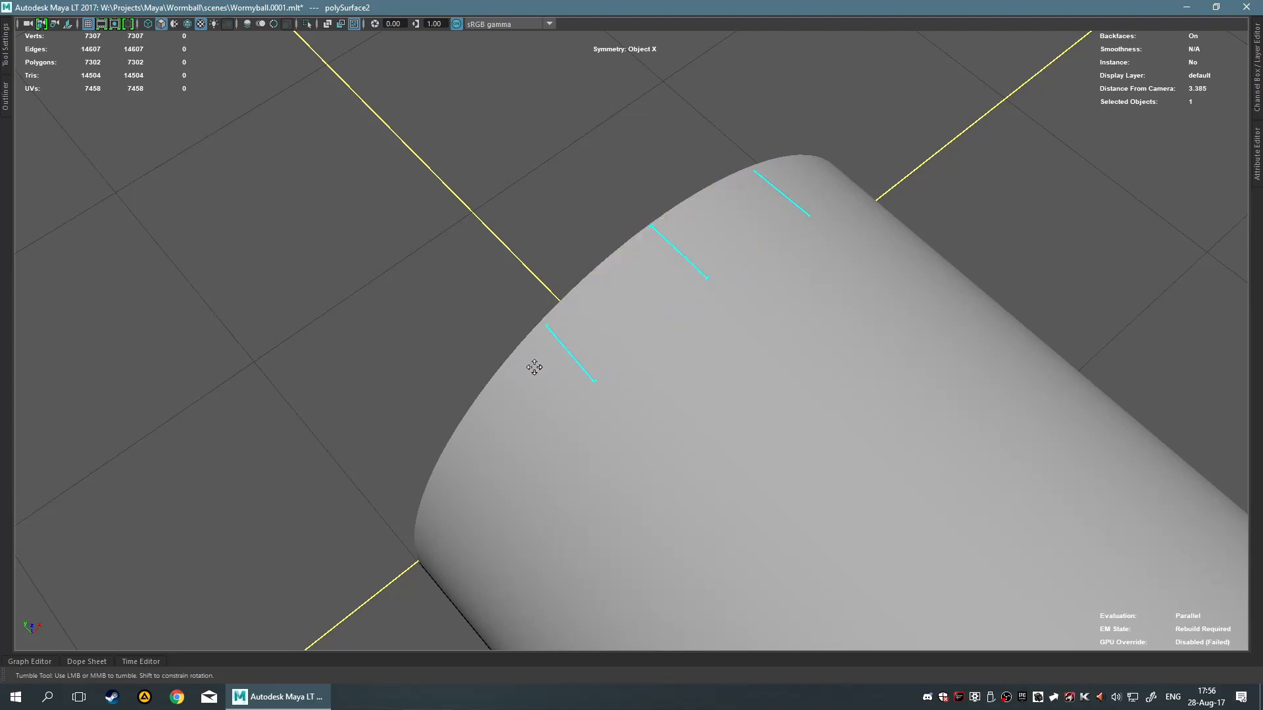
pyautogui.hotkey('ctrl', 'z')
pyautogui.hotkey('ctrl', 'z')
pyautogui.hotkey('ctrl', 'z')
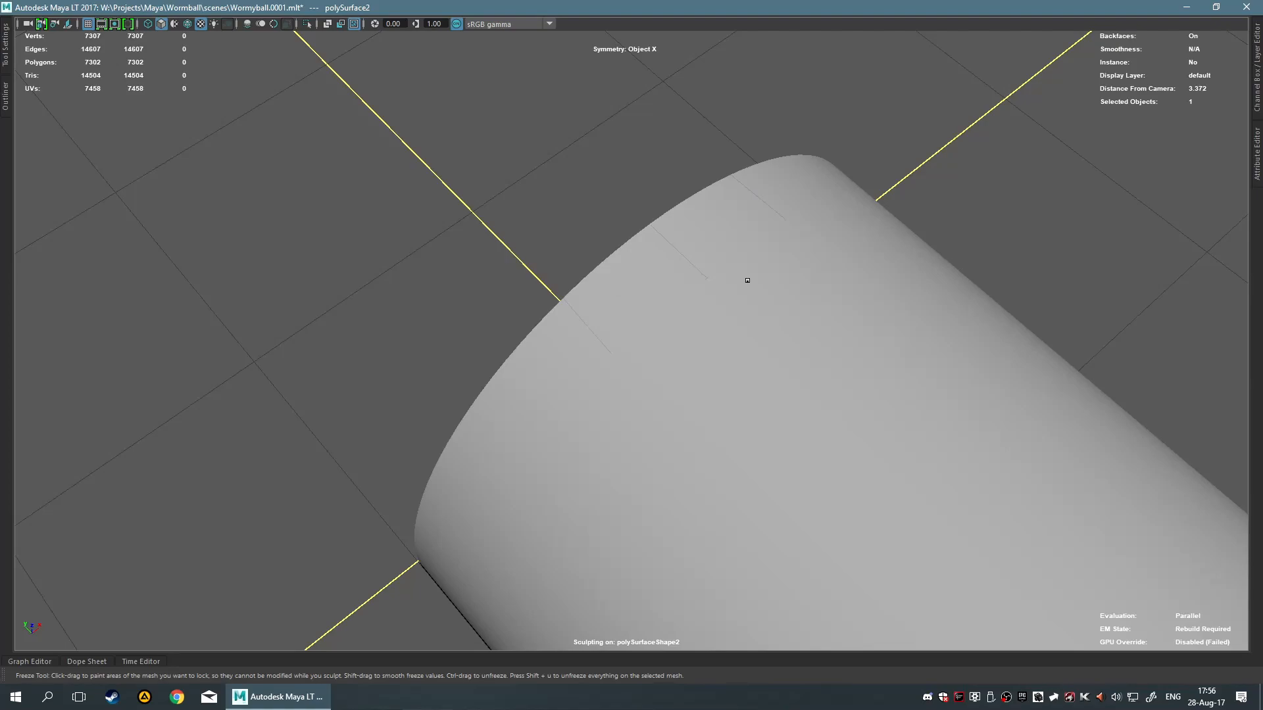
# Leave Quad Draw, reselect the new quad mesh in object mode, and restart Quad Draw on it
pyautogui.press('q')
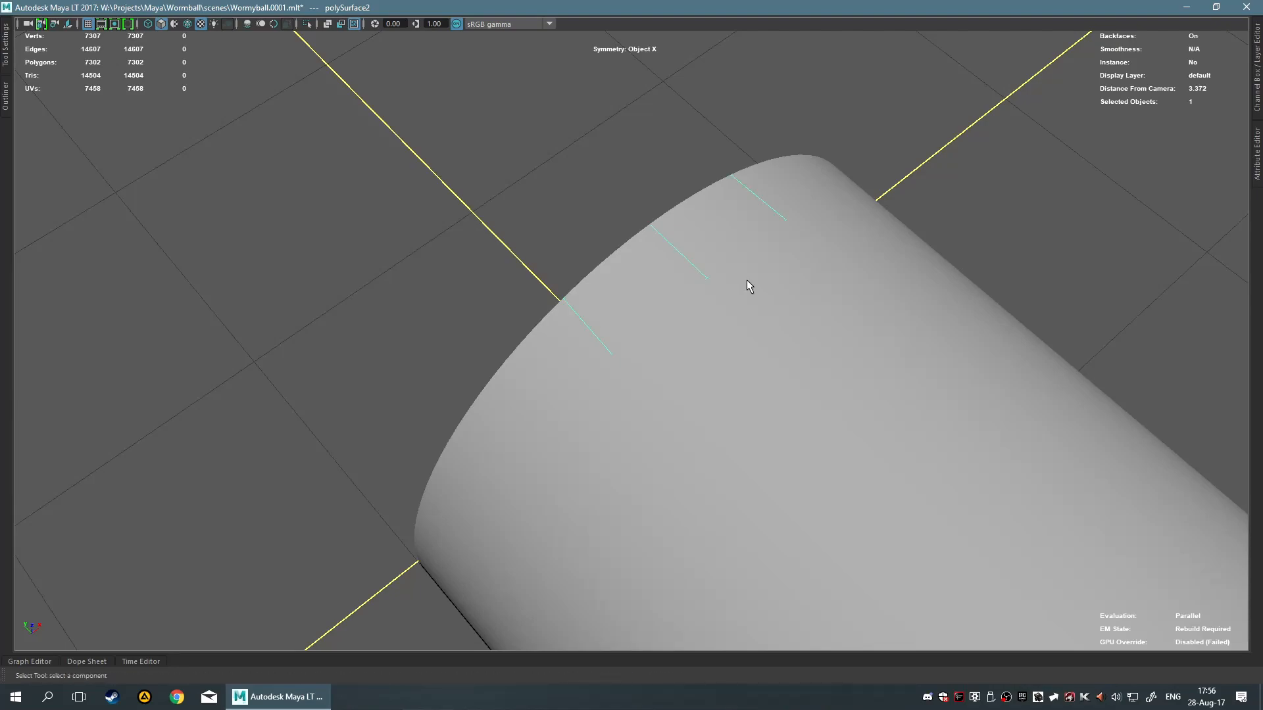
pyautogui.moveTo(722, 265)
pyautogui.keyDown('shift'); pyautogui.mouseDown(button='right')
pyautogui.moveTo(713, 514)
pyautogui.moveTo(724, 561)
pyautogui.mouseUp(button='right'); pyautogui.keyUp('shift')
pyautogui.keyDown('alt'); pyautogui.moveTo(704, 443); pyautogui.dragTo(818, 410); pyautogui.keyUp('alt')
pyautogui.keyDown('alt'); pyautogui.moveTo(848, 222); pyautogui.dragTo(754, 225); pyautogui.keyUp('alt')
pyautogui.press('q')
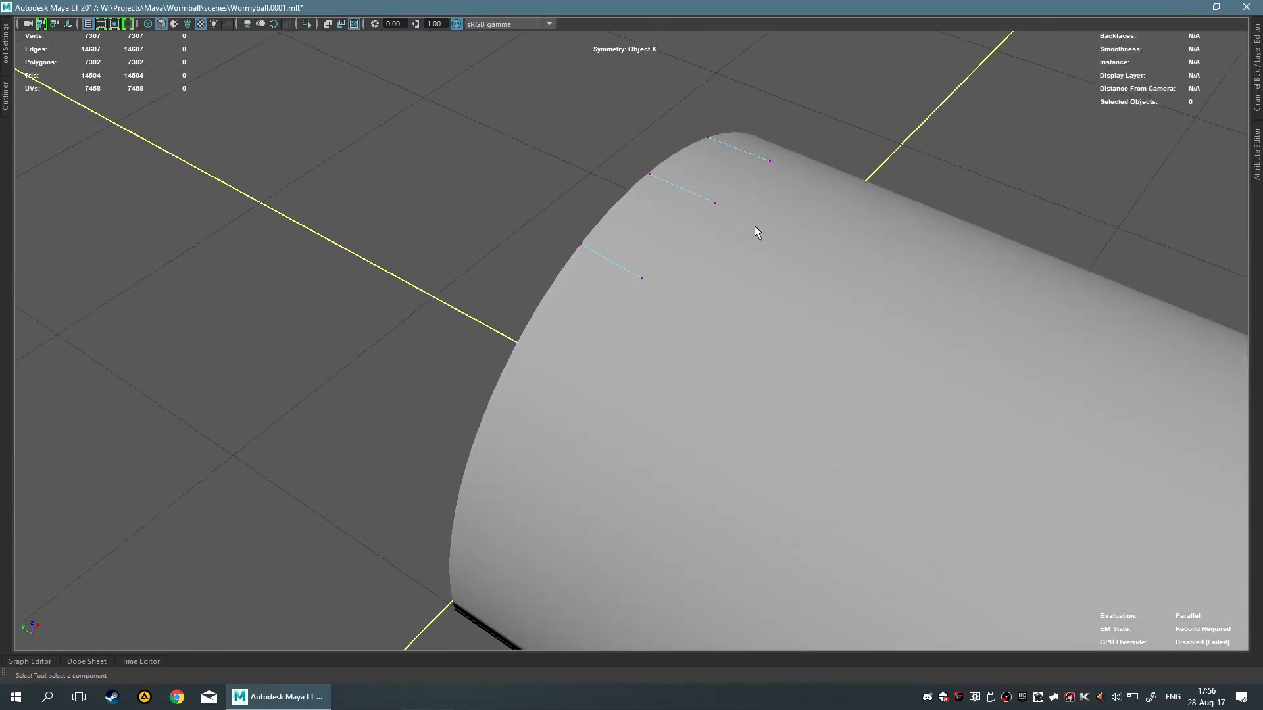
pyautogui.press('F8')
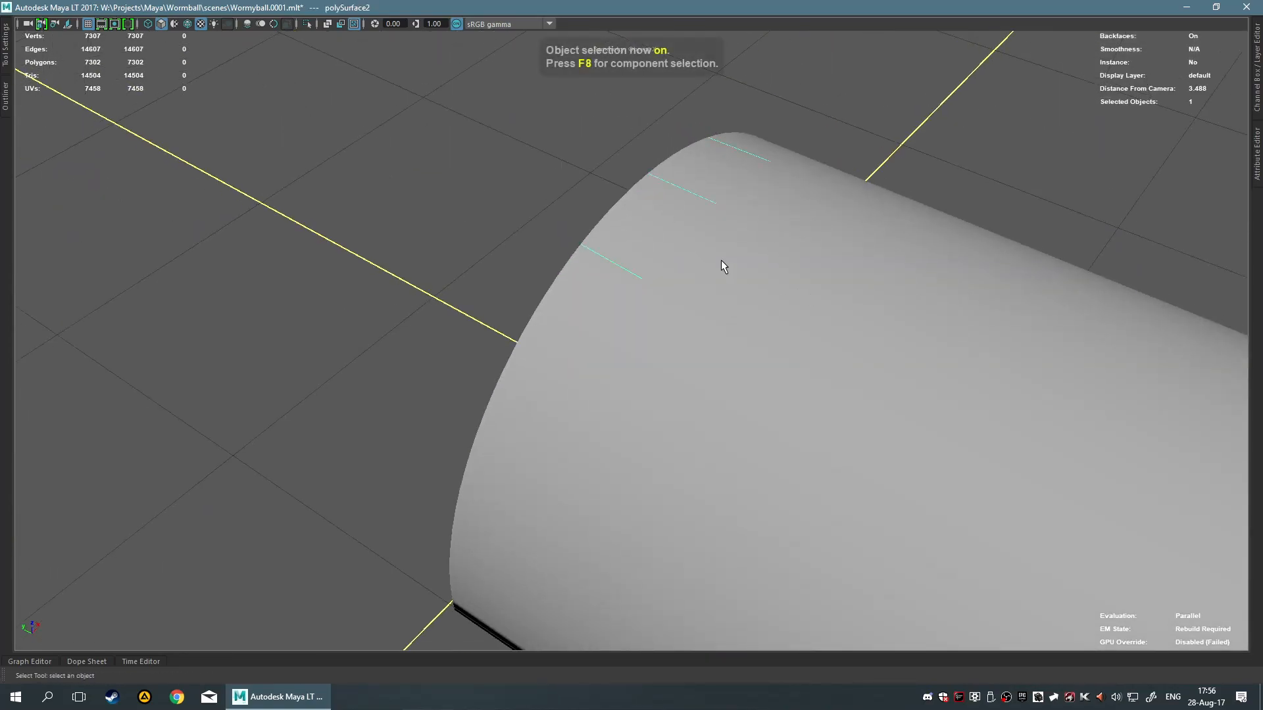
pyautogui.keyDown('shift'); pyautogui.moveTo(713, 258); pyautogui.dragTo(712, 258, button='right'); pyautogui.keyUp('shift')
pyautogui.keyDown('alt'); pyautogui.moveTo(714, 263); pyautogui.dragTo(564, 361); pyautogui.keyUp('alt')
pyautogui.press('q')
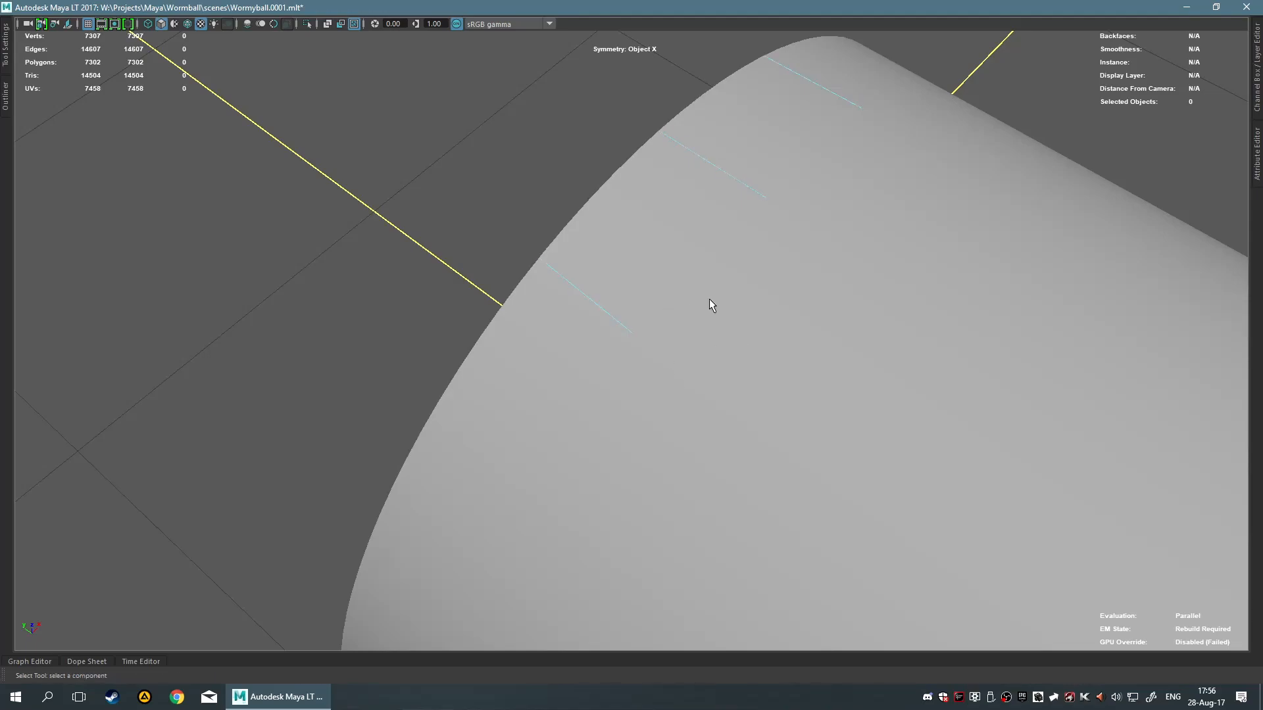
pyautogui.press('F8')
pyautogui.click(712, 220)
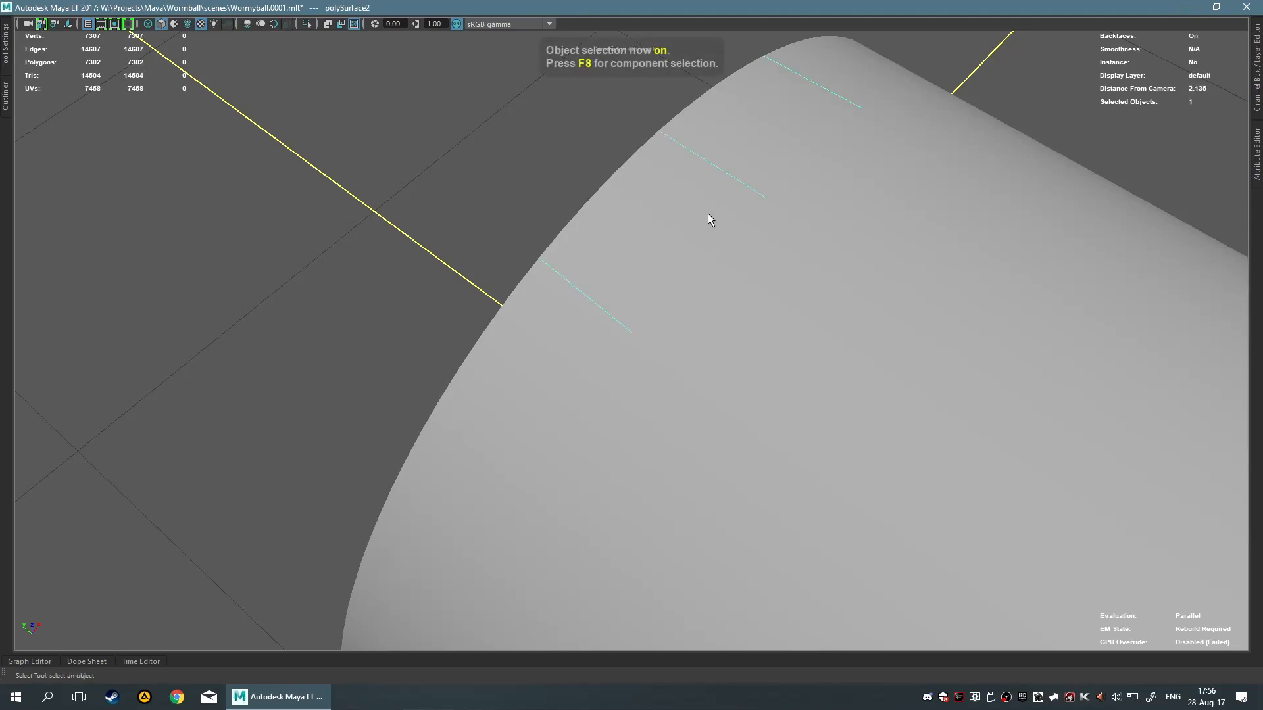
pyautogui.keyDown('shift'); pyautogui.moveTo(675, 211); pyautogui.dragTo(686, 503, button='right'); pyautogui.keyUp('shift')
# Place more dot pairs down the side of the open rim and fill three more mirrored quads between them
pyautogui.keyDown('alt'); pyautogui.moveTo(685, 502); pyautogui.dragTo(724, 329); pyautogui.keyUp('alt')
pyautogui.keyDown('alt'); pyautogui.moveTo(724, 329); pyautogui.dragTo(633, 335, button='middle'); pyautogui.keyUp('alt')
pyautogui.click(552, 367)
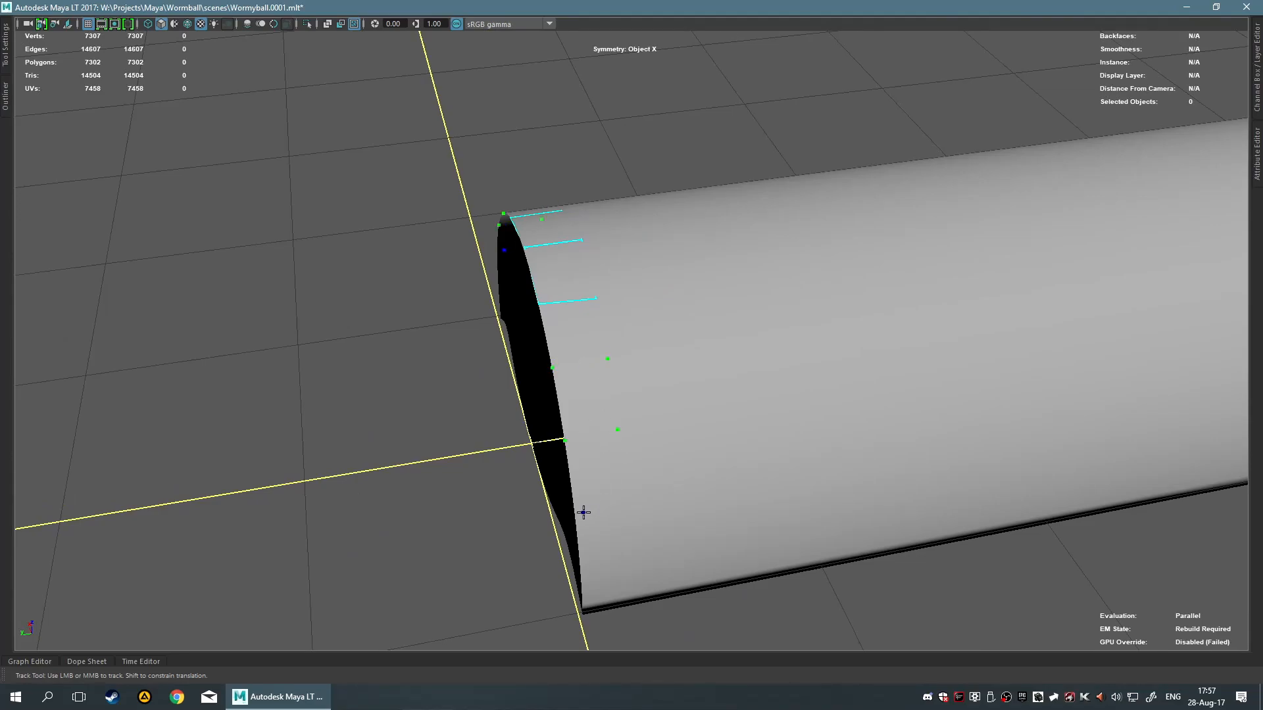
pyautogui.click(627, 499)
pyautogui.press('Return')
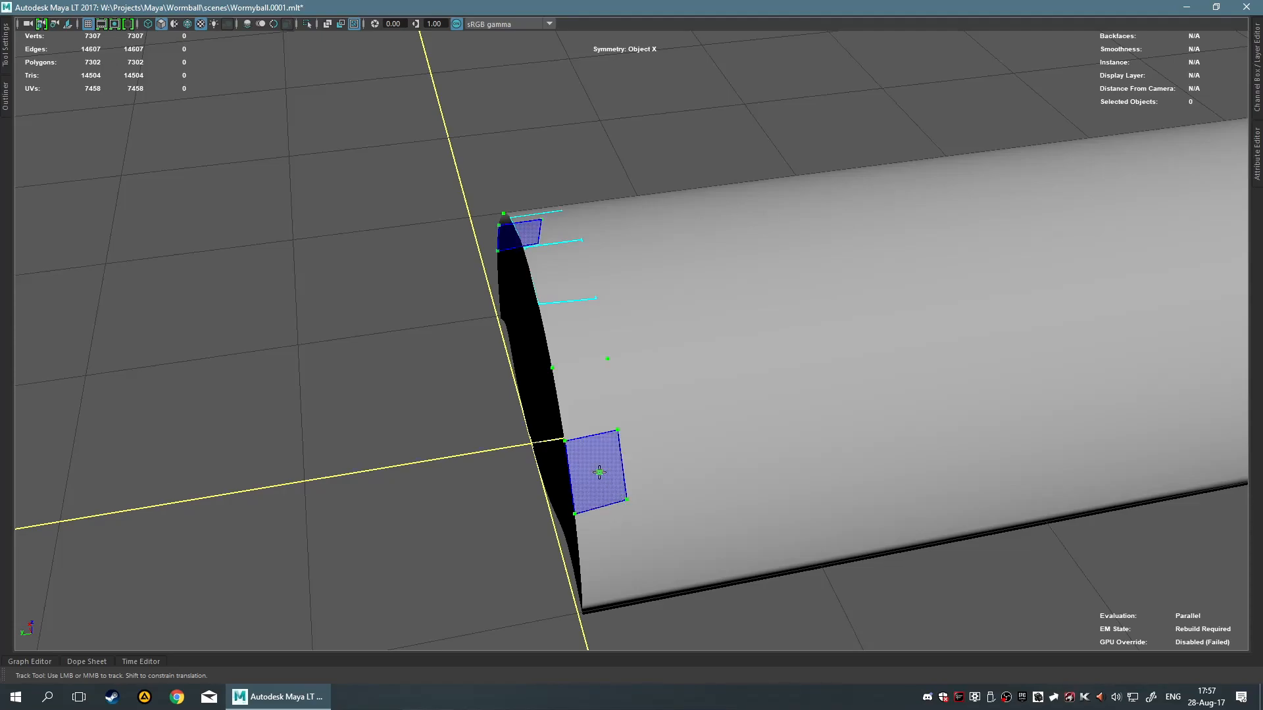
pyautogui.hotkey('ctrl', 'z')
pyautogui.hotkey('ctrl', 'z')
pyautogui.hotkey('ctrl', 'z')
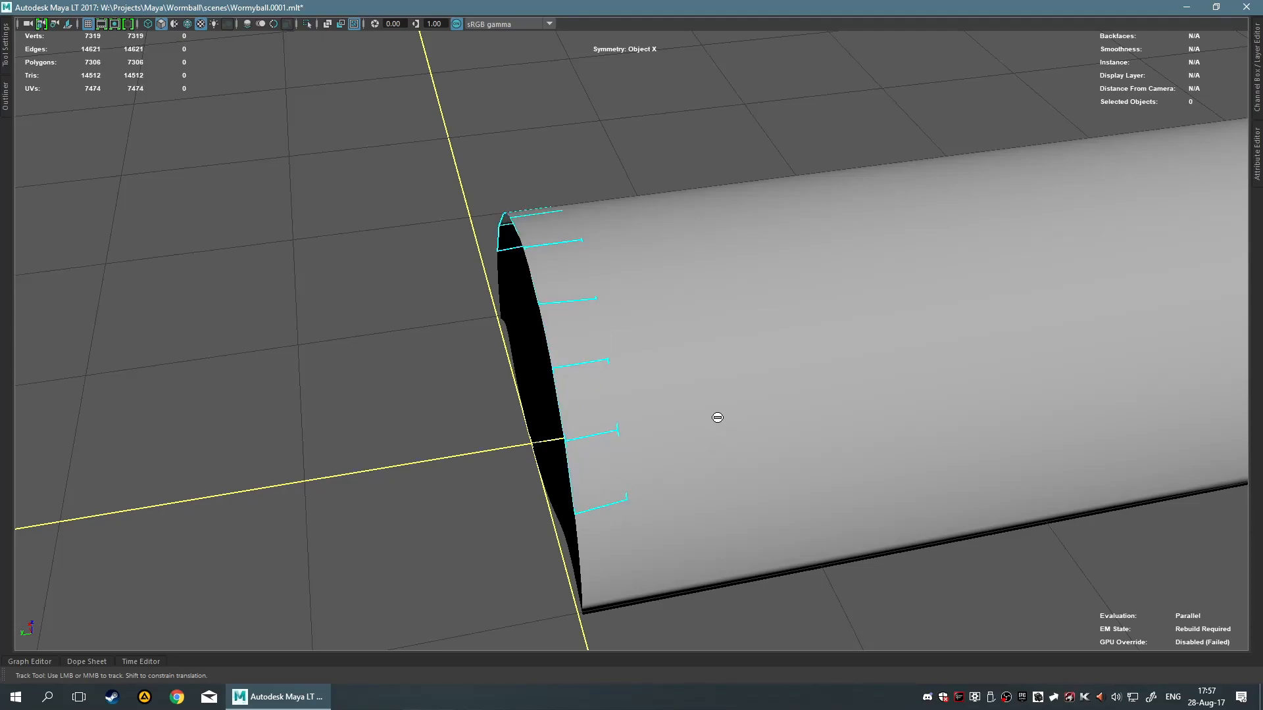
pyautogui.keyDown('shift'); pyautogui.moveTo(579, 330); pyautogui.dragTo(601, 491); pyautogui.keyUp('shift')
# Draw curved freehand quad strips across the worm's upper surface and undo the last ones
pyautogui.keyDown('alt'); pyautogui.moveTo(809, 496); pyautogui.dragTo(764, 514); pyautogui.keyUp('alt')
pyautogui.moveTo(668, 358)
pyautogui.mouseDown()
pyautogui.moveTo(917, 474)
pyautogui.moveTo(1163, 303)
pyautogui.mouseUp()
pyautogui.keyDown('alt'); pyautogui.moveTo(1015, 484); pyautogui.dragTo(942, 518, button='right'); pyautogui.keyUp('alt')
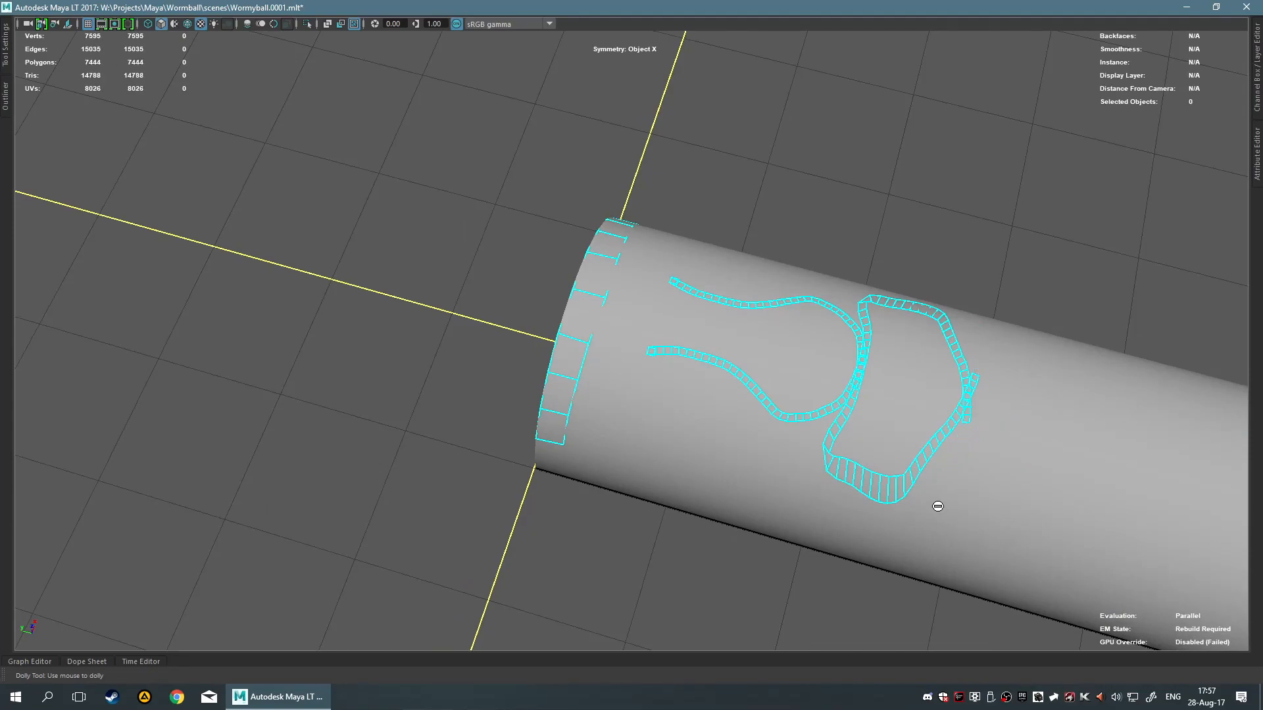
pyautogui.hotkey('ctrl', 'z')
pyautogui.hotkey('ctrl', 'z')
pyautogui.hotkey('ctrl', 'z')
# Separate and delete the leftover freehand quad strips, keeping only the rim quads for Quad Draw
pyautogui.press('F8')
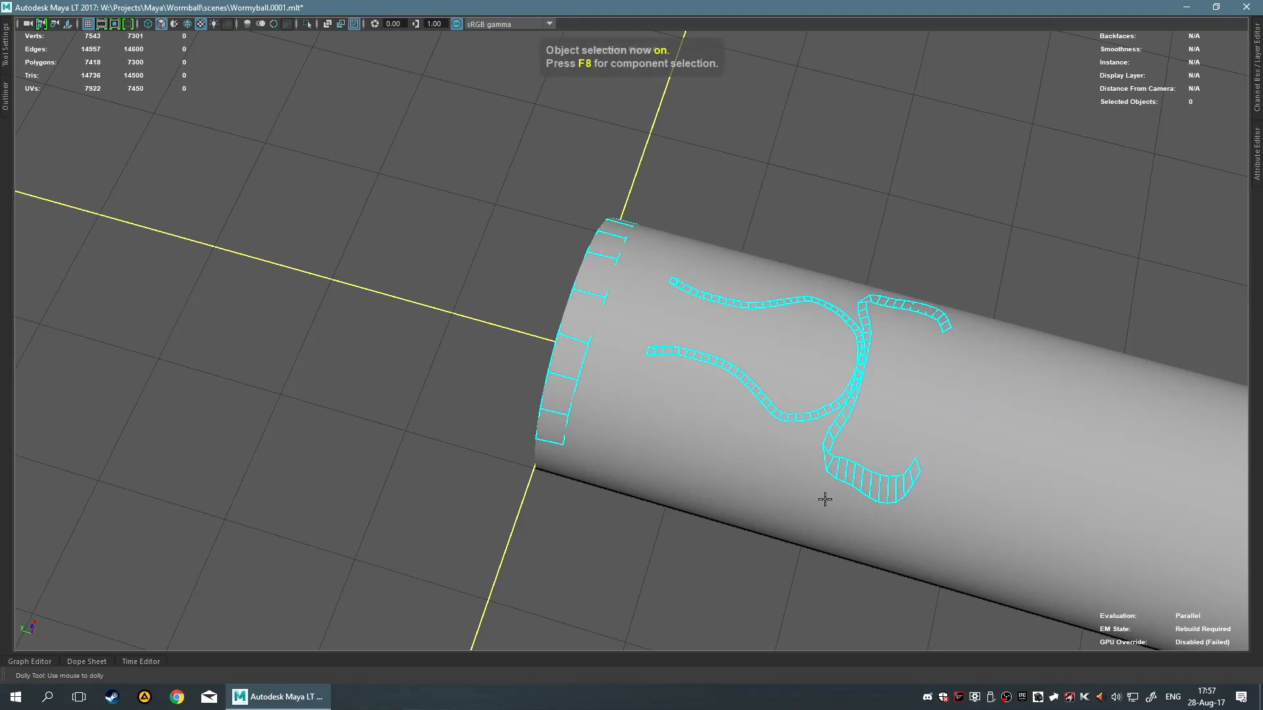
pyautogui.click(817, 576)
pyautogui.click(605, 375)
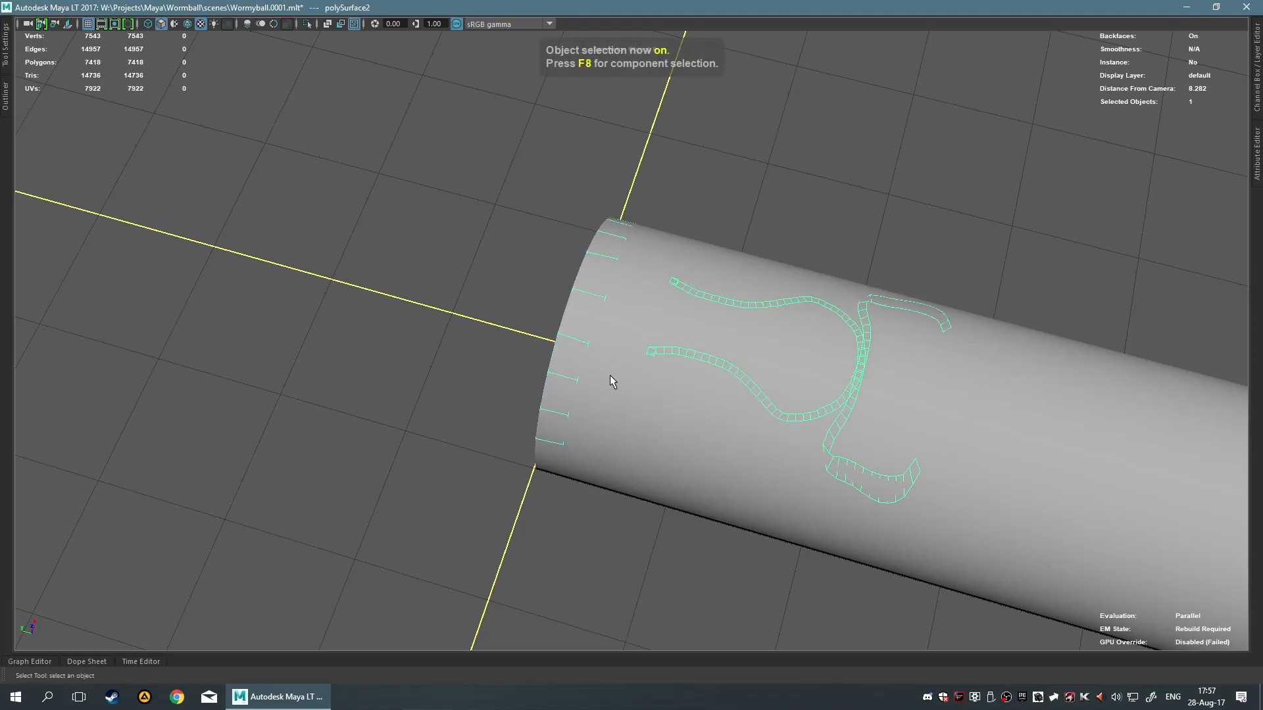
pyautogui.rightClick(749, 349)
pyautogui.keyDown('shift'); pyautogui.moveTo(748, 330); pyautogui.dragTo(735, 555, button='right'); pyautogui.keyUp('shift')
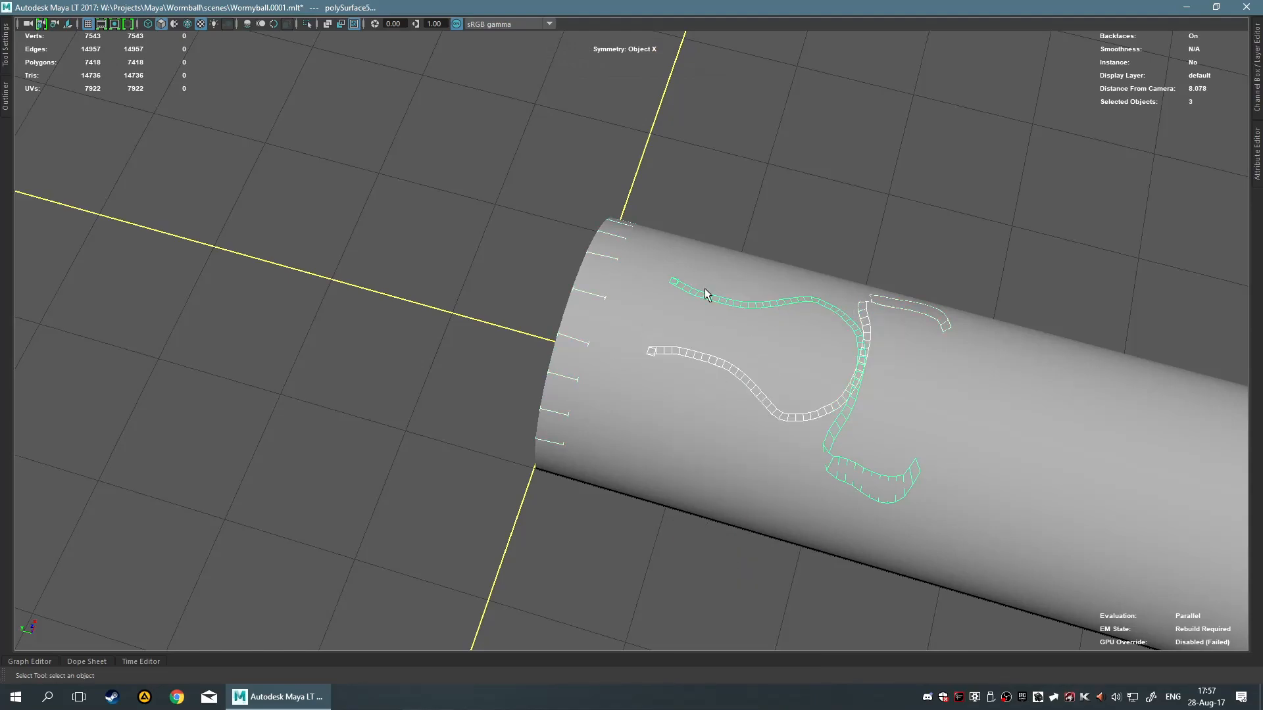
pyautogui.press('Delete')
pyautogui.click(755, 439)
pyautogui.hotkey('ctrl', 'shift', 'x')
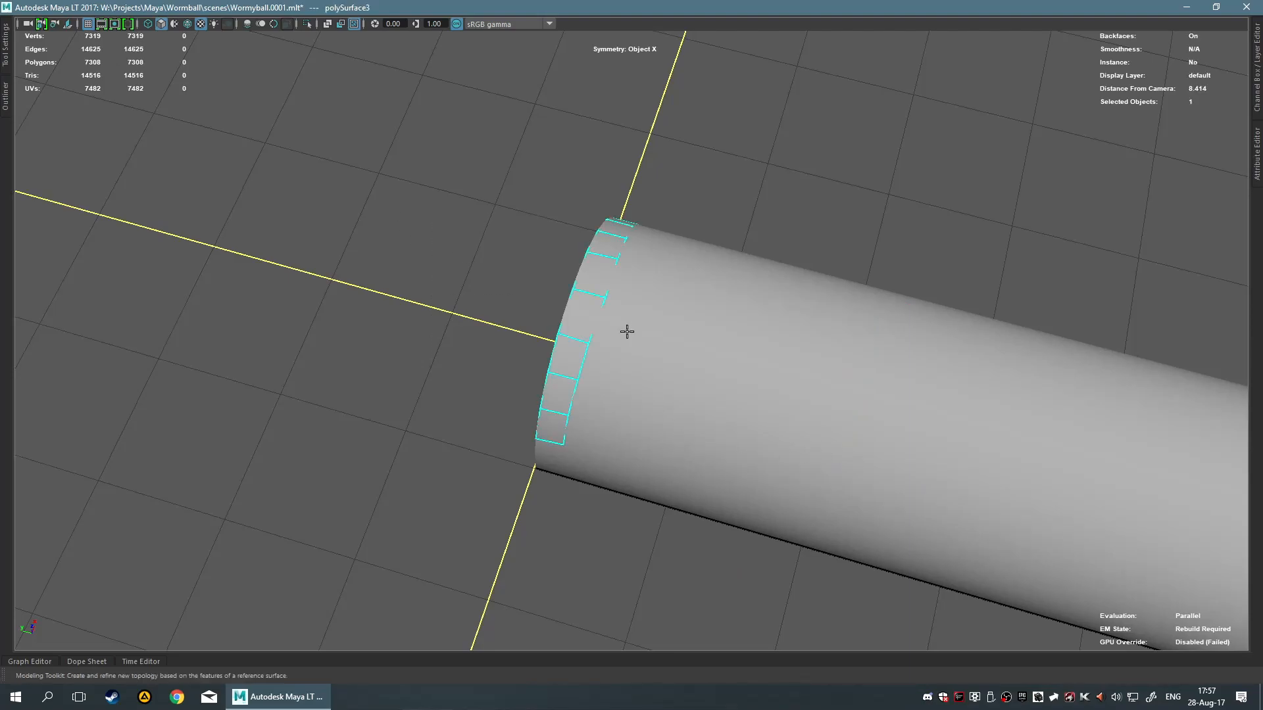
# Extend the rim strip by filling one more mirrored quad on the worm's side
pyautogui.keyDown('alt'); pyautogui.moveTo(641, 376); pyautogui.dragTo(724, 354); pyautogui.keyUp('alt')
pyautogui.keyDown('alt'); pyautogui.moveTo(725, 353); pyautogui.dragTo(734, 319, button='right'); pyautogui.keyUp('alt')
pyautogui.keyDown('alt'); pyautogui.moveTo(734, 319); pyautogui.dragTo(643, 441); pyautogui.keyUp('alt')
pyautogui.click(562, 442)
pyautogui.keyDown('shift'); pyautogui.click(599, 403); pyautogui.keyUp('shift')
pyautogui.keyDown('alt'); pyautogui.moveTo(751, 293); pyautogui.dragTo(589, 214); pyautogui.keyUp('alt')
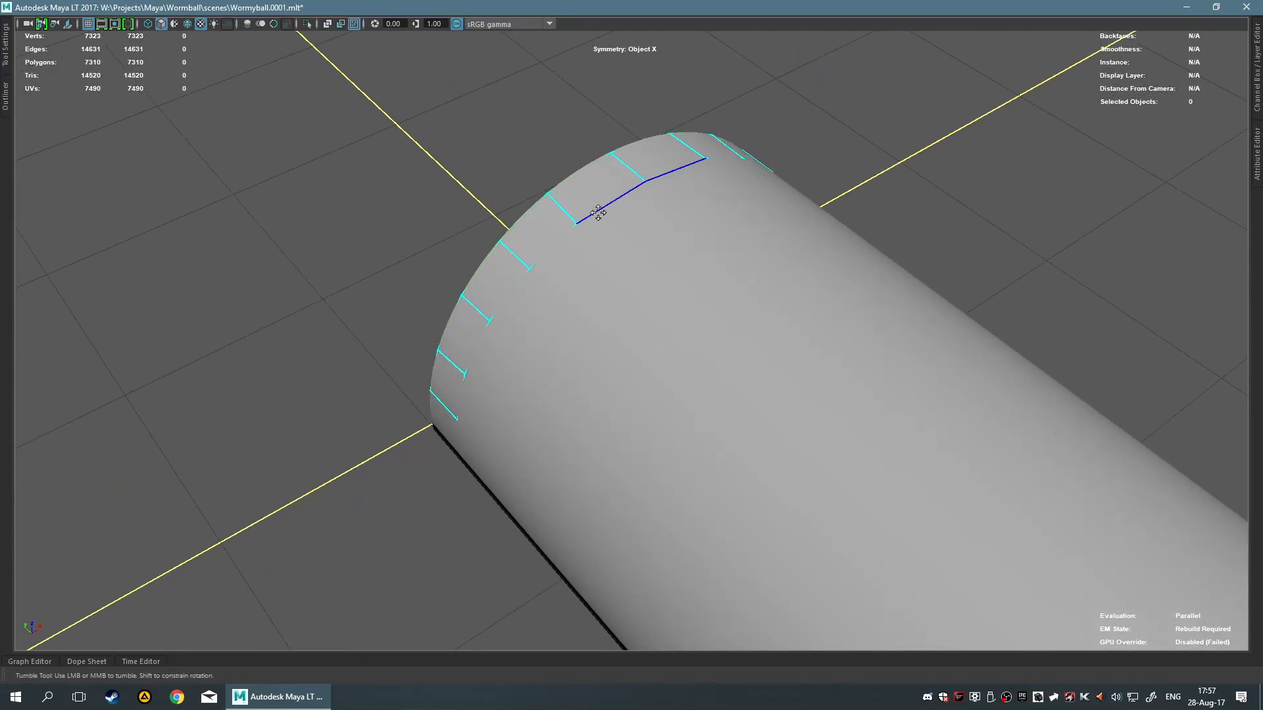
# Try adjusting vertices of the side quads near the open rim, and undo the changes
pyautogui.moveTo(477, 422)
pyautogui.mouseDown()
pyautogui.moveTo(451, 373)
pyautogui.moveTo(456, 344)
pyautogui.moveTo(493, 372)
pyautogui.moveTo(473, 327)
pyautogui.mouseUp()
pyautogui.moveTo(506, 255)
pyautogui.keyDown('alt'); pyautogui.mouseDown()
pyautogui.moveTo(601, 294)
pyautogui.moveTo(510, 350)
pyautogui.moveTo(644, 357)
pyautogui.moveTo(601, 318)
pyautogui.moveTo(620, 316)
pyautogui.moveTo(776, 378)
pyautogui.mouseUp(); pyautogui.keyUp('alt')
pyautogui.hotkey('ctrl', 'z')
pyautogui.keyDown('alt'); pyautogui.moveTo(451, 344); pyautogui.dragTo(704, 302); pyautogui.keyUp('alt')
pyautogui.hotkey('ctrl', 'z')
pyautogui.hotkey('ctrl', 'z')
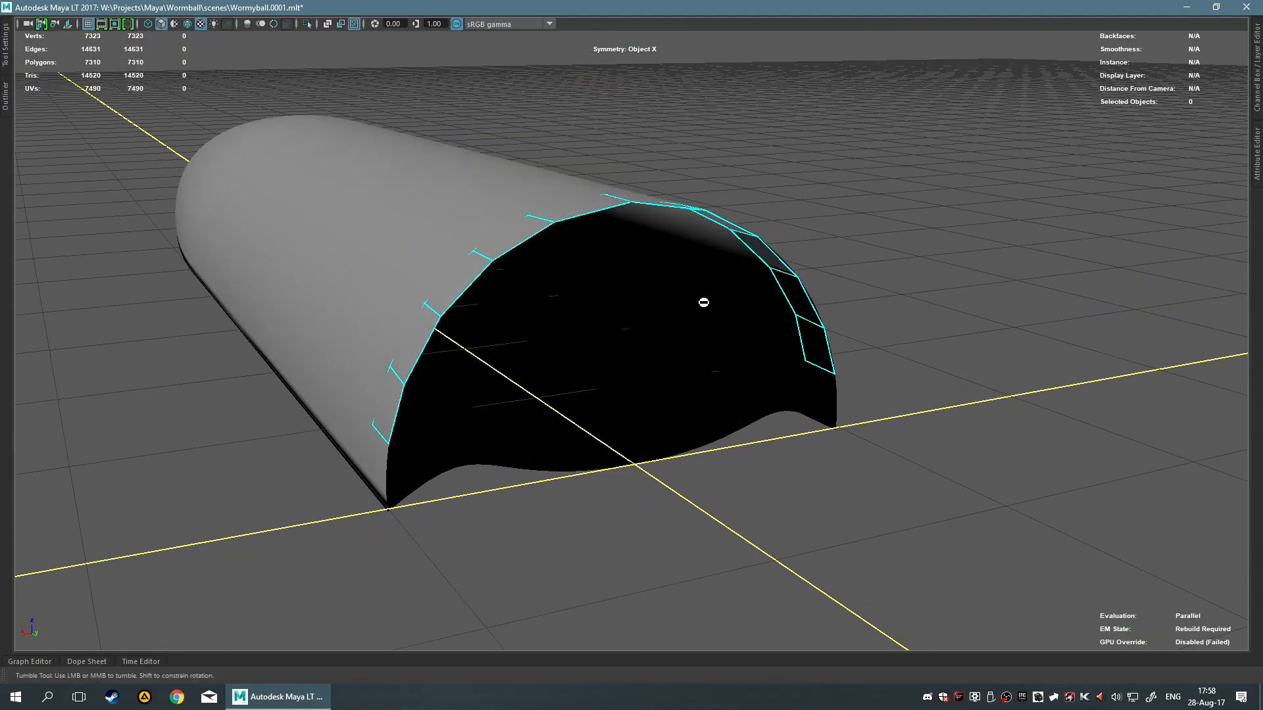
# Add dots at the worm's lower side edge and fill the mirrored quad that brings the rim strip down to it
pyautogui.keyDown('alt'); pyautogui.moveTo(820, 340); pyautogui.dragTo(638, 376); pyautogui.keyUp('alt')
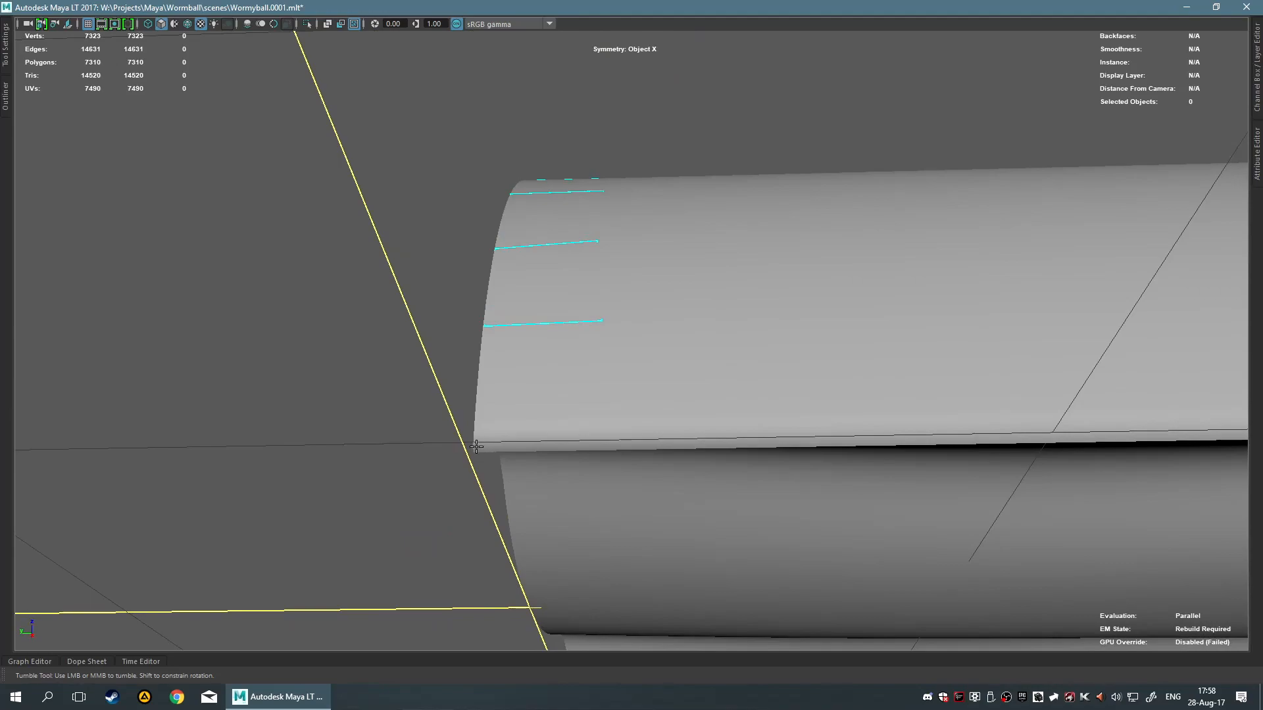
pyautogui.keyDown('alt'); pyautogui.moveTo(561, 366); pyautogui.dragTo(632, 257); pyautogui.keyUp('alt')
pyautogui.keyDown('alt'); pyautogui.moveTo(631, 279); pyautogui.dragTo(644, 228, button='middle'); pyautogui.keyUp('alt')
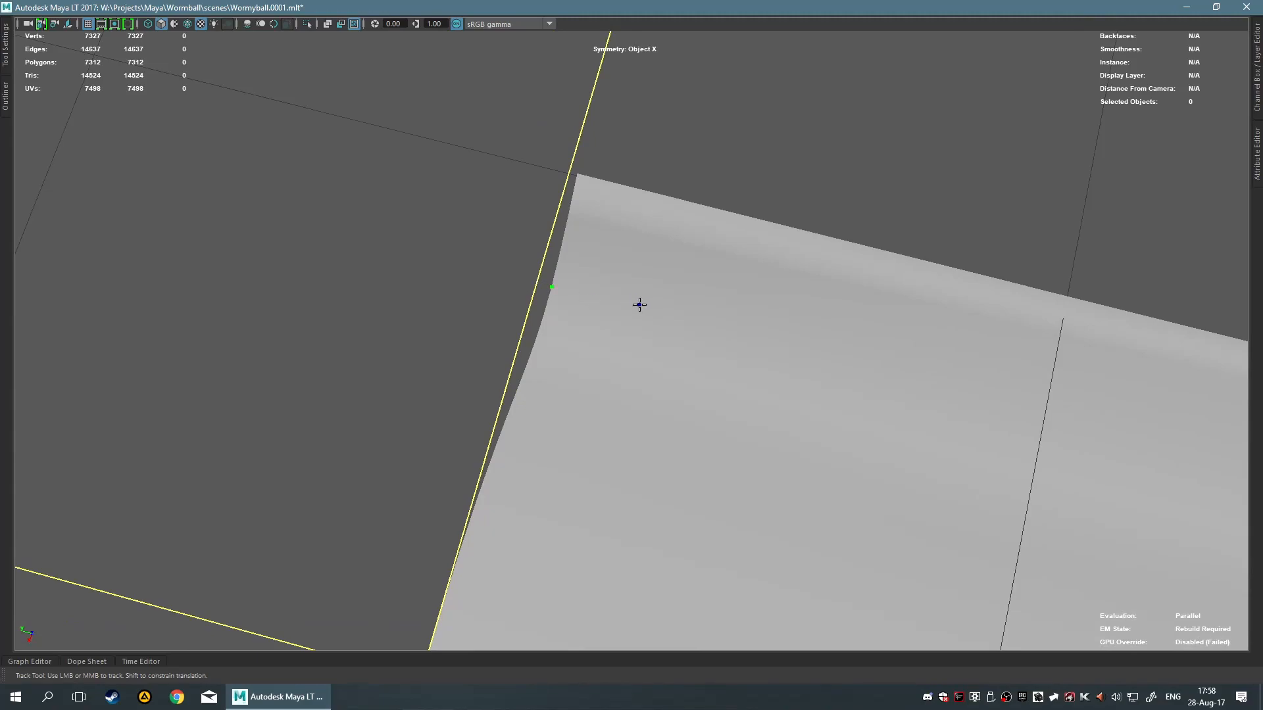
# Continue the rim strip onto the worm's underside with three more mirrored quads
pyautogui.keyDown('alt'); pyautogui.moveTo(642, 275); pyautogui.dragTo(604, 408); pyautogui.keyUp('alt')
pyautogui.keyDown('shift'); pyautogui.click(621, 375); pyautogui.keyUp('shift')
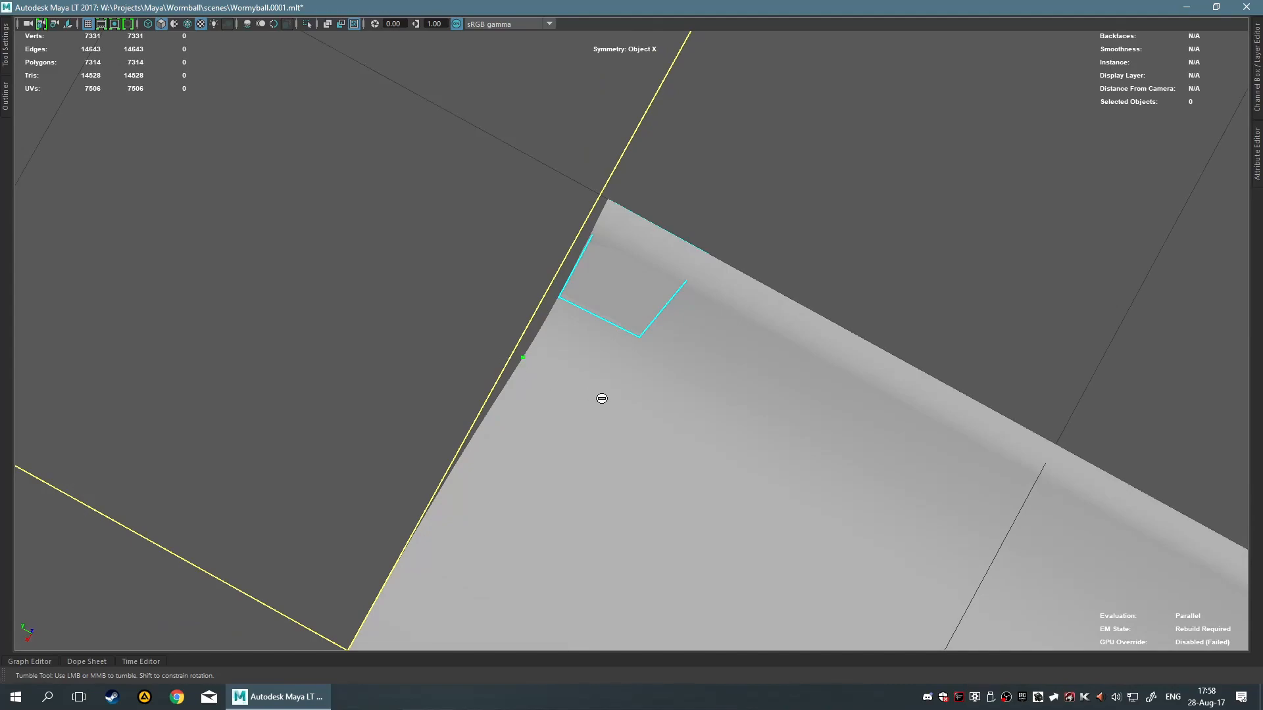
pyautogui.keyDown('shift'); pyautogui.click(572, 353); pyautogui.keyUp('shift')
pyautogui.moveTo(559, 436)
pyautogui.keyDown('alt'); pyautogui.mouseDown(button='middle')
pyautogui.moveTo(598, 437)
pyautogui.moveTo(558, 427)
pyautogui.mouseUp(button='middle'); pyautogui.keyUp('alt')
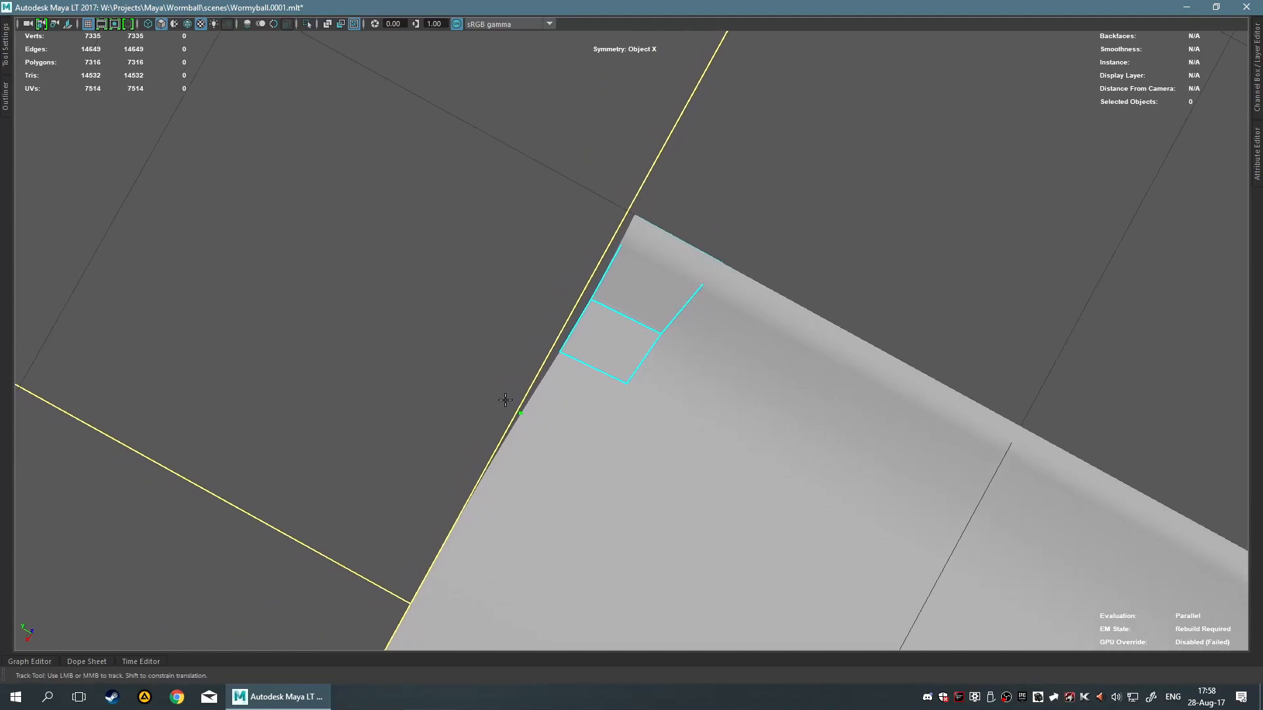
pyautogui.keyDown('shift'); pyautogui.click(597, 392); pyautogui.keyUp('shift')
# Examine the quad strip around the open rim and the worm's body up to its tapered tip
pyautogui.moveTo(599, 392)
pyautogui.keyDown('alt'); pyautogui.mouseDown()
pyautogui.moveTo(727, 428)
pyautogui.moveTo(677, 499)
pyautogui.moveTo(576, 489)
pyautogui.mouseUp(); pyautogui.keyUp('alt')
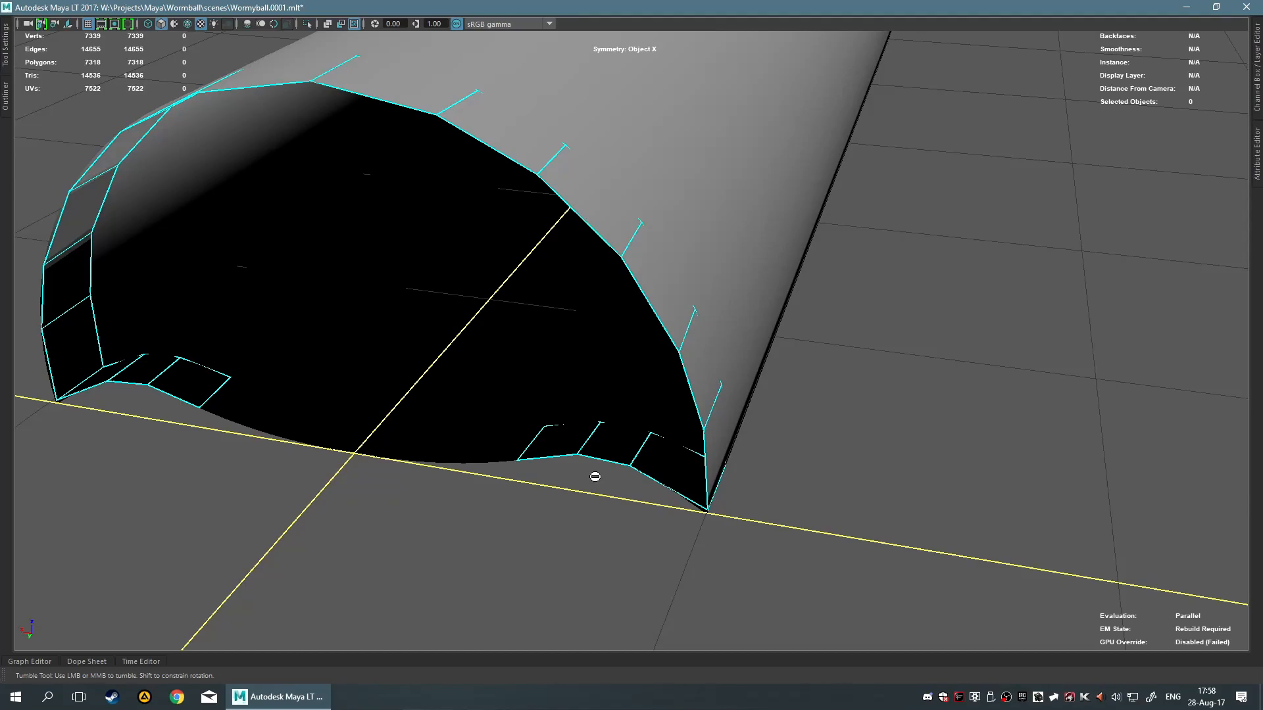
pyautogui.keyDown('alt'); pyautogui.moveTo(575, 472); pyautogui.dragTo(851, 208, button='right'); pyautogui.keyUp('alt')
pyautogui.keyDown('alt'); pyautogui.moveTo(851, 209); pyautogui.dragTo(642, 203); pyautogui.keyUp('alt')
pyautogui.keyDown('alt'); pyautogui.moveTo(643, 203); pyautogui.dragTo(607, 283, button='middle'); pyautogui.keyUp('alt')
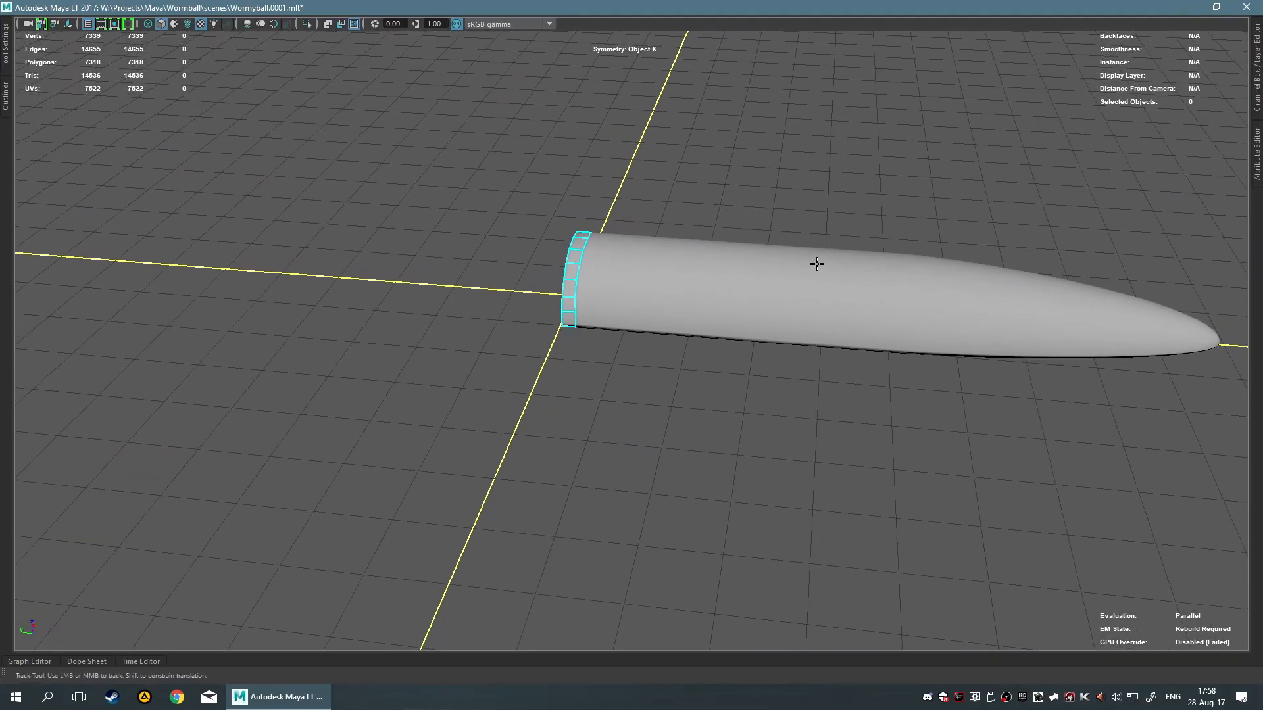
pyautogui.scroll(2, 1089, 295)
pyautogui.keyDown('alt'); pyautogui.moveTo(1085, 296); pyautogui.dragTo(776, 309, button='middle'); pyautogui.keyUp('alt')
pyautogui.scroll(2, 1004, 327)
pyautogui.keyDown('alt'); pyautogui.moveTo(1003, 327); pyautogui.dragTo(821, 342, button='middle'); pyautogui.keyUp('alt')
pyautogui.keyDown('alt'); pyautogui.moveTo(520, 340); pyautogui.dragTo(631, 327); pyautogui.keyUp('alt')
pyautogui.keyDown('alt'); pyautogui.moveTo(631, 326); pyautogui.dragTo(921, 230, button='middle'); pyautogui.keyUp('alt')
pyautogui.keyDown('alt'); pyautogui.moveTo(500, 453); pyautogui.dragTo(931, 255, button='middle'); pyautogui.keyUp('alt')
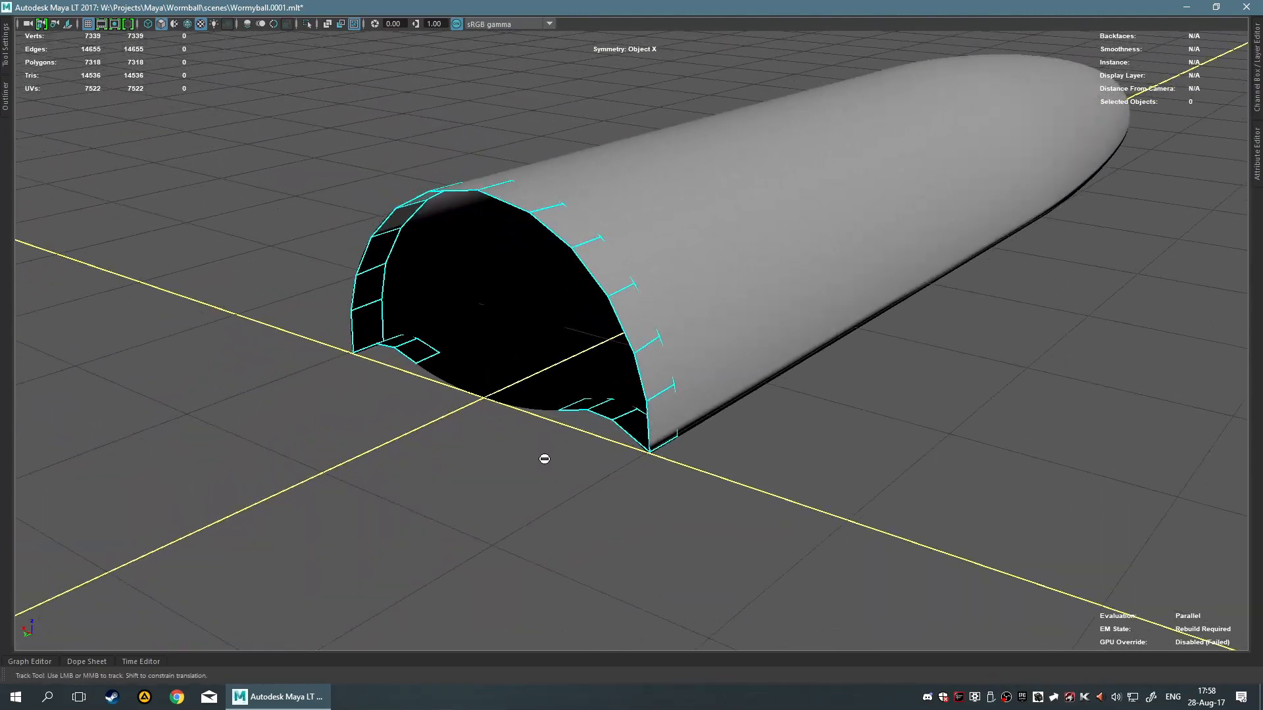
pyautogui.keyDown('alt'); pyautogui.moveTo(1085, 244); pyautogui.dragTo(901, 373, button='middle'); pyautogui.keyUp('alt')
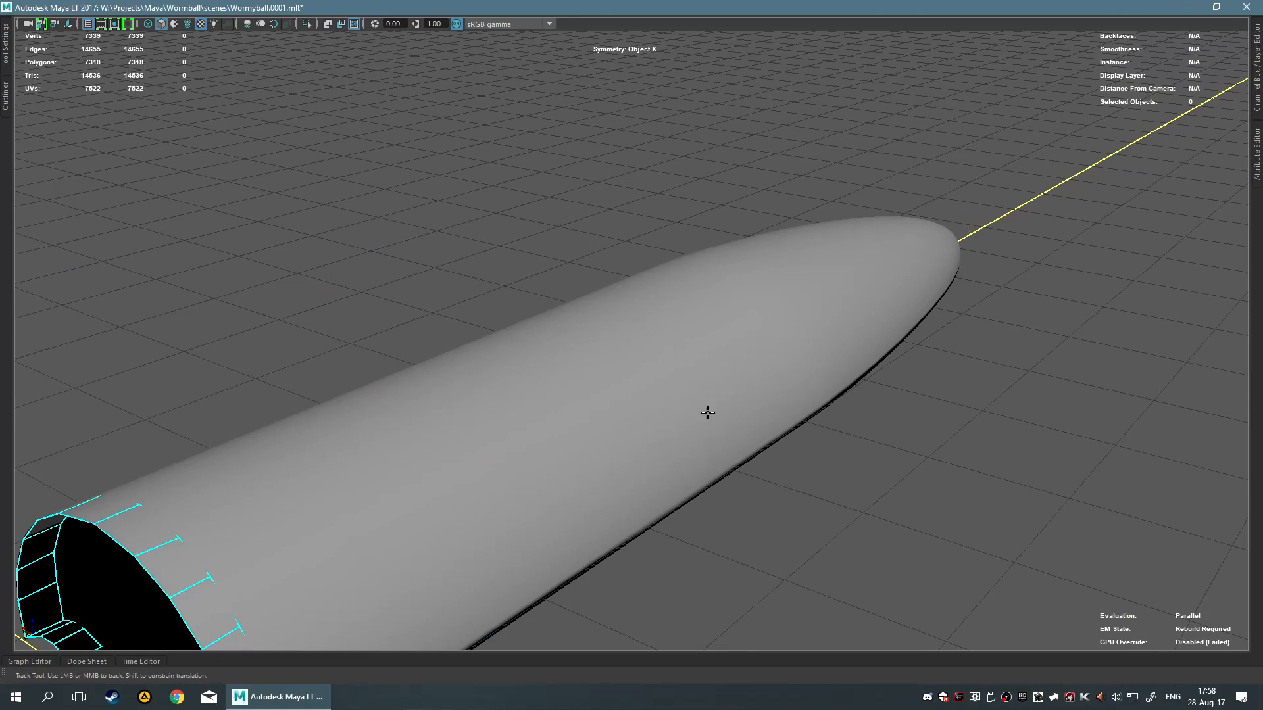
pyautogui.scroll(-3, 913, 228)
pyautogui.scroll(3, 905, 349)
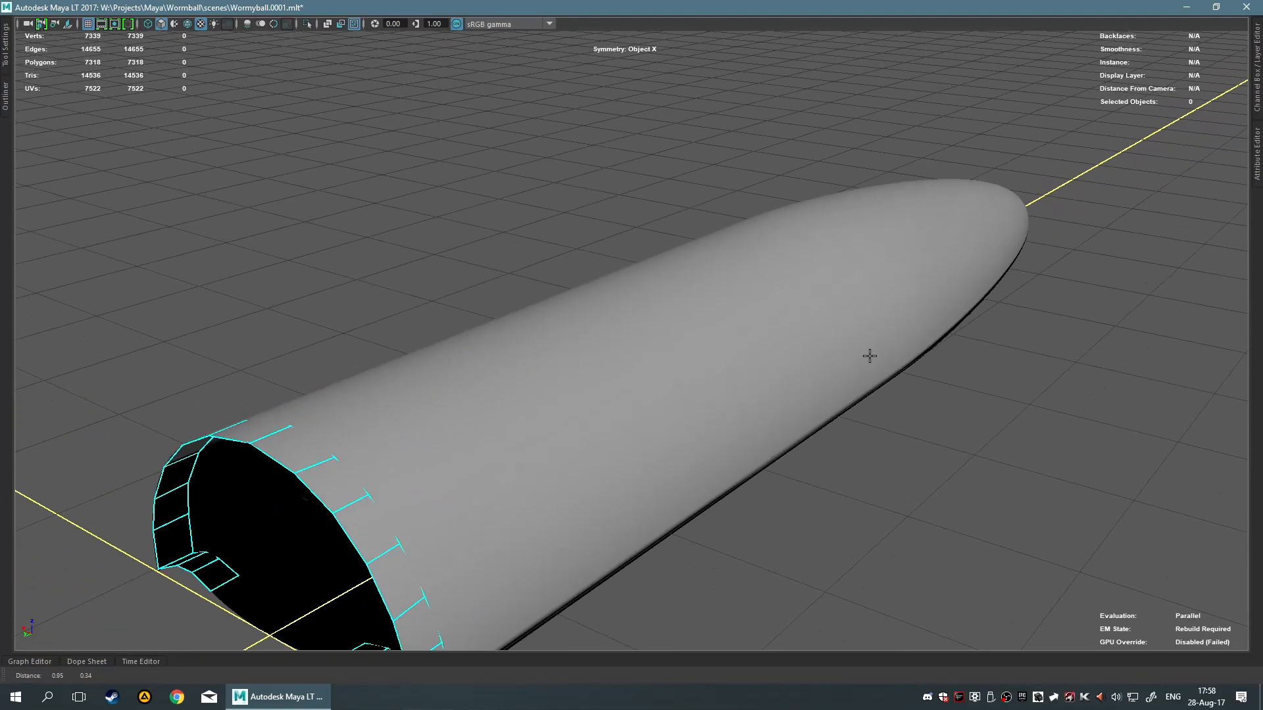
pyautogui.scroll(-2, 710, 250)
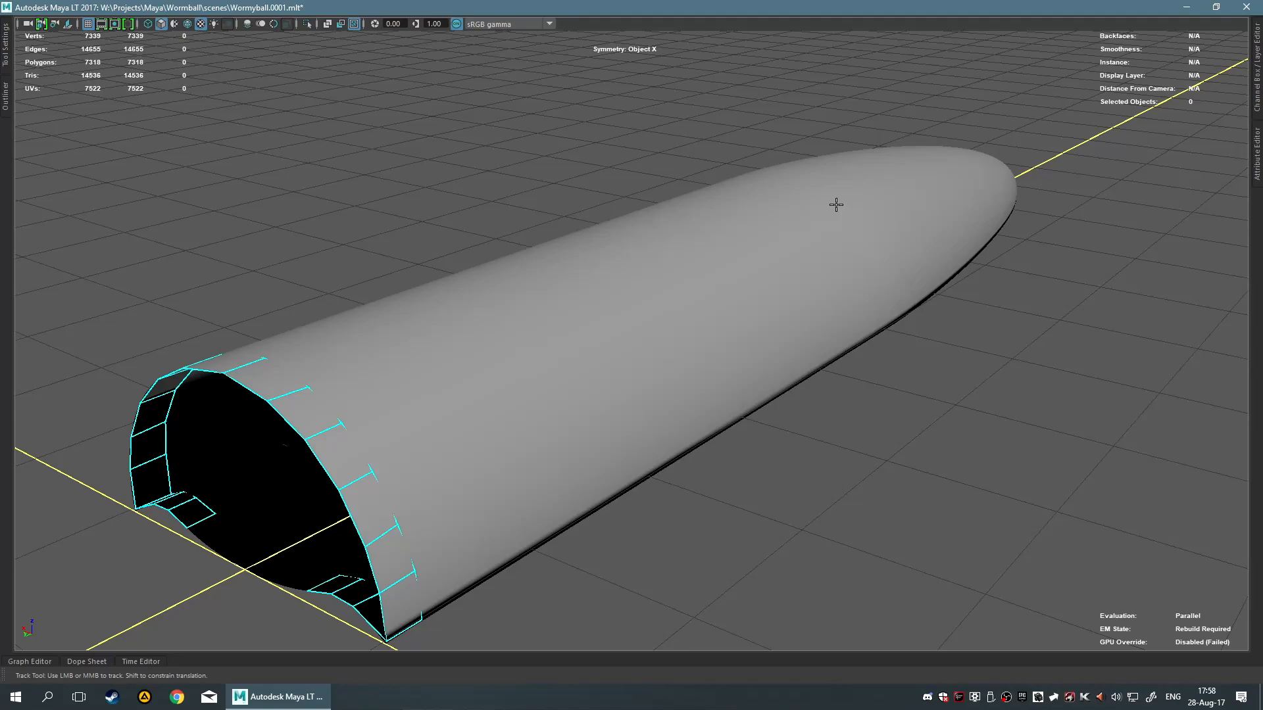
# Inspect the worm's open end and the rim strip along its underside
pyautogui.keyDown('alt'); pyautogui.moveTo(207, 400); pyautogui.dragTo(313, 370); pyautogui.keyUp('alt')
pyautogui.scroll(4, 721, 476)
pyautogui.keyDown('alt'); pyautogui.moveTo(721, 477); pyautogui.dragTo(701, 240, button='middle'); pyautogui.keyUp('alt')
pyautogui.scroll(-3, 701, 240)
pyautogui.keyDown('alt'); pyautogui.moveTo(719, 290); pyautogui.dragTo(778, 397, button='middle'); pyautogui.keyUp('alt')
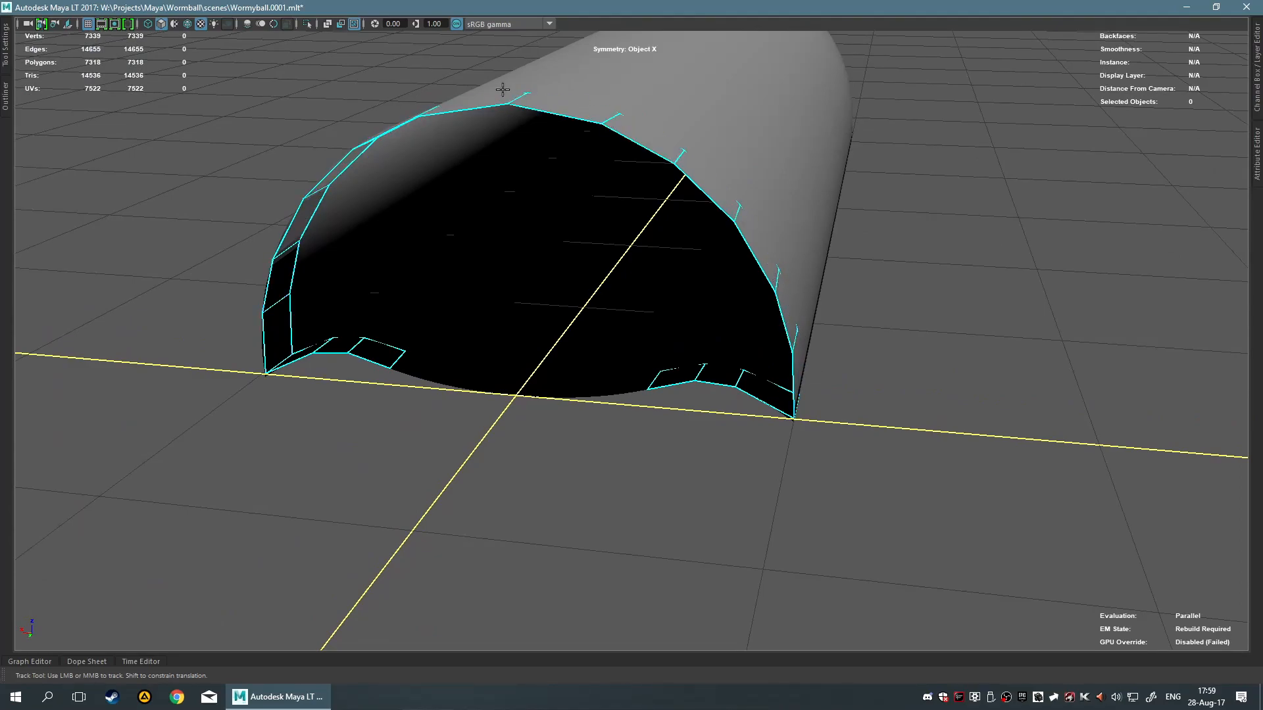
pyautogui.keyDown('alt'); pyautogui.moveTo(564, 349); pyautogui.dragTo(845, 417, button='middle'); pyautogui.keyUp('alt')
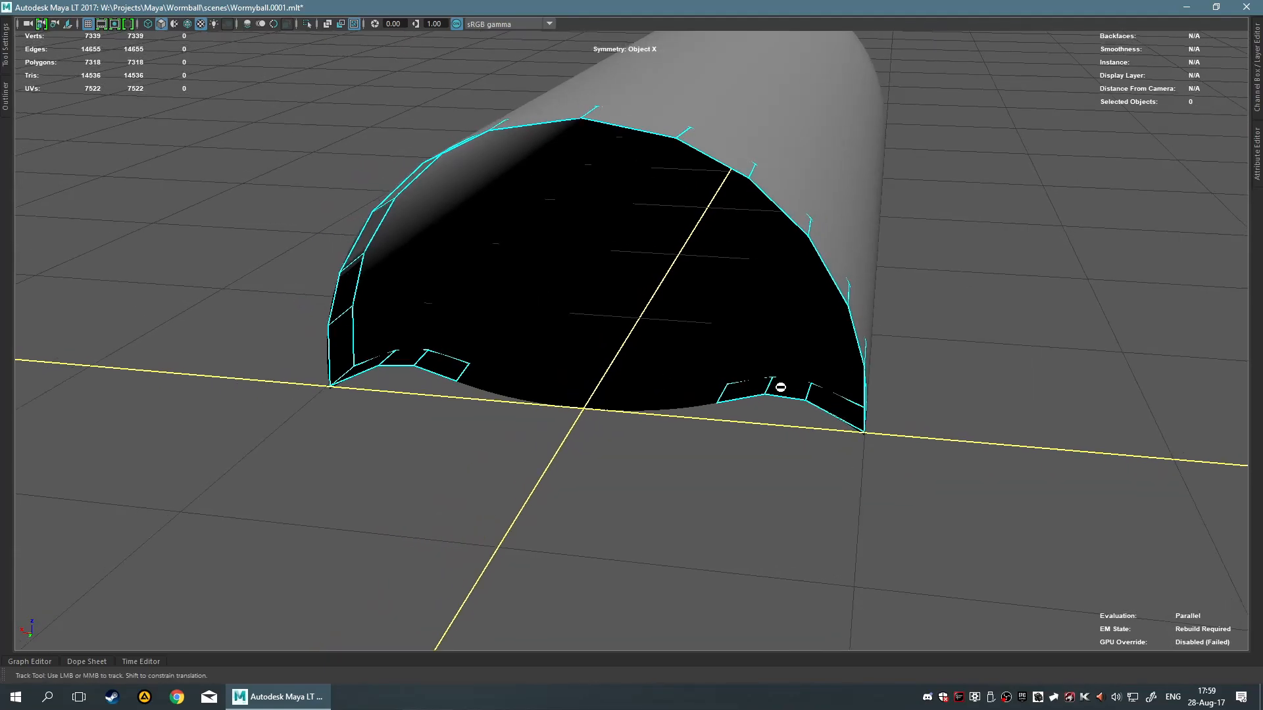
pyautogui.keyDown('alt'); pyautogui.moveTo(682, 399); pyautogui.dragTo(697, 142); pyautogui.keyUp('alt')
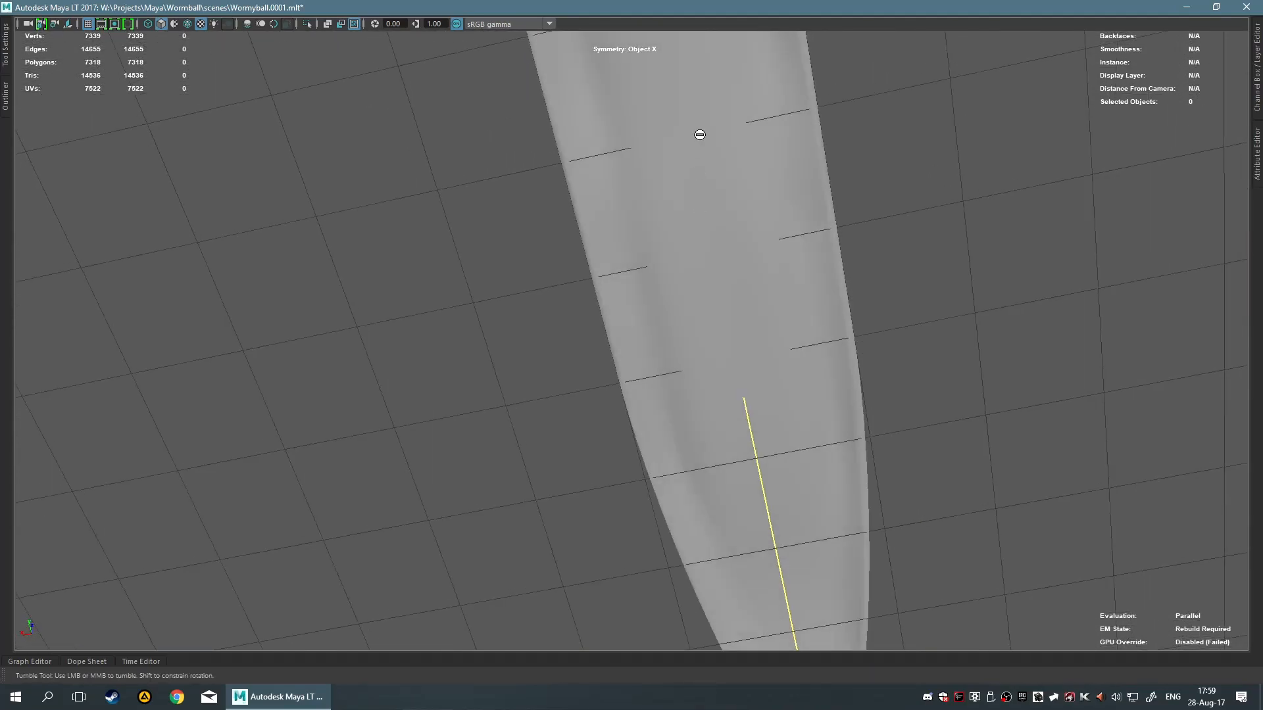
pyautogui.keyDown('alt'); pyautogui.moveTo(699, 136); pyautogui.dragTo(756, 446, button='middle'); pyautogui.keyUp('alt')
pyautogui.keyDown('alt'); pyautogui.moveTo(734, 152); pyautogui.dragTo(729, 393, button='middle'); pyautogui.keyUp('alt')
pyautogui.scroll(2, 729, 393)
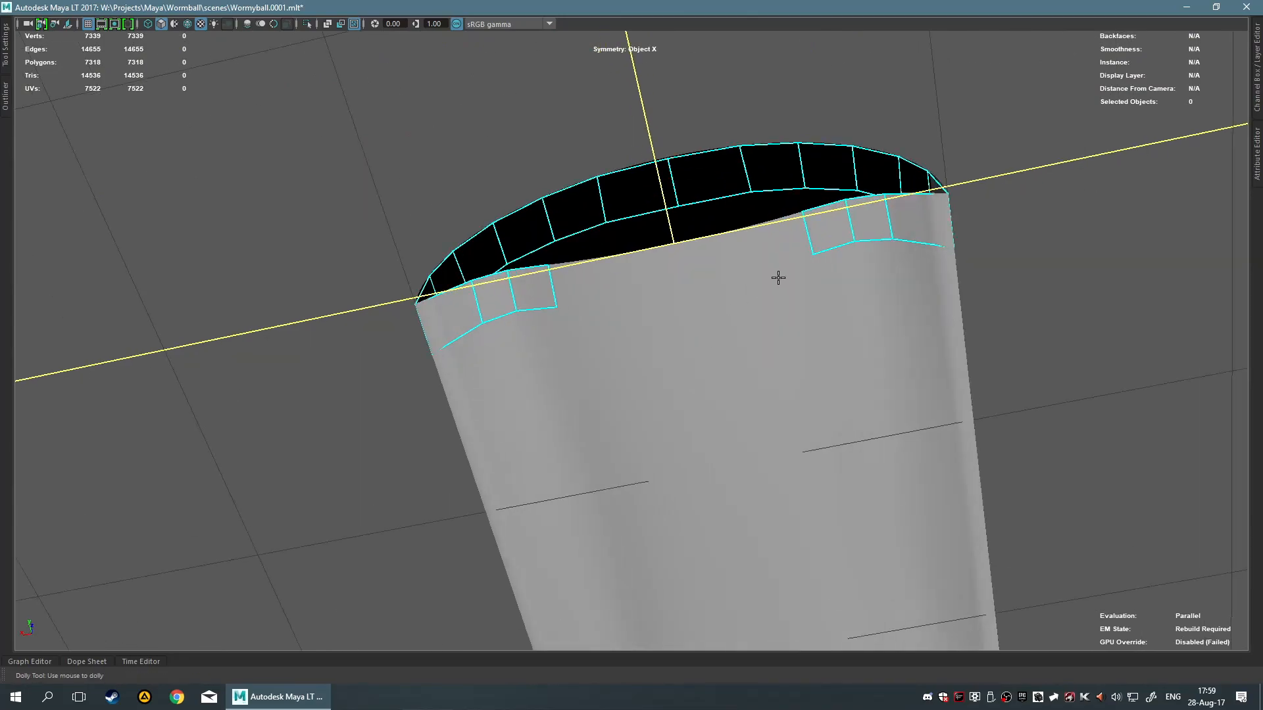
# Add mirrored dots along the rim gap on the worm's underside and fill the remaining quads to close the rim strip
pyautogui.scroll(3, 778, 277)
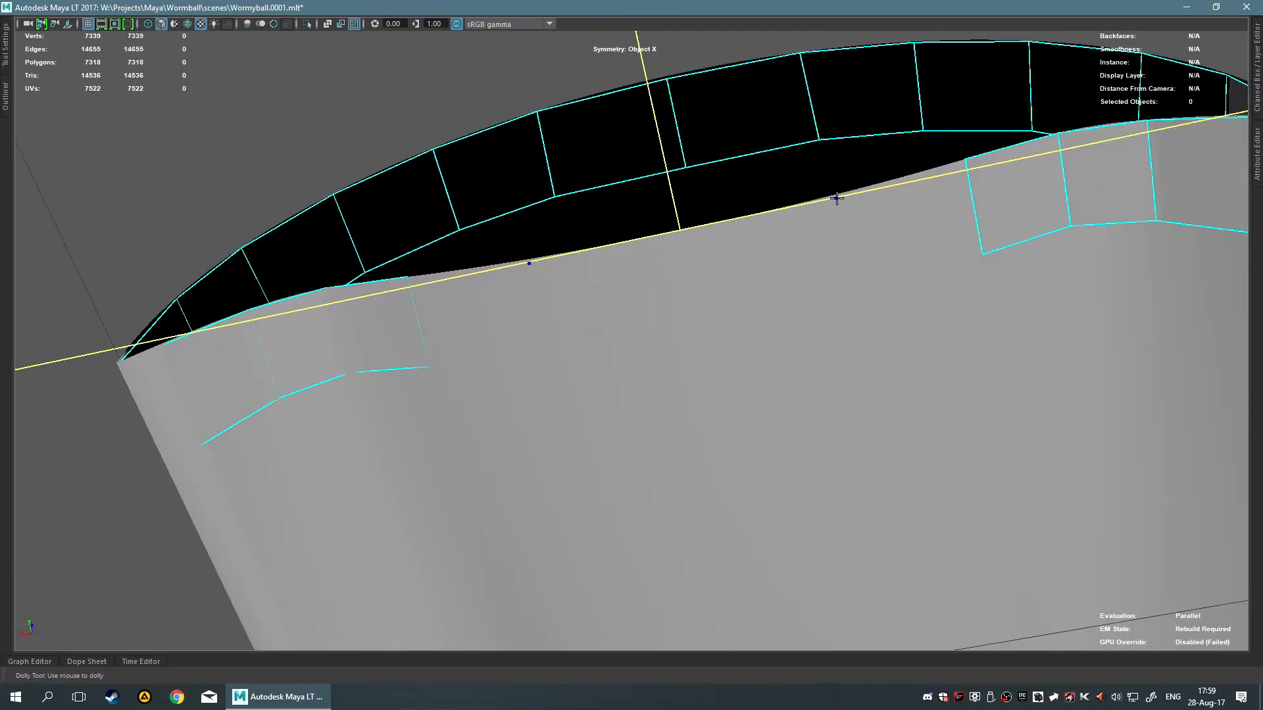
pyautogui.click(878, 284)
pyautogui.press('Return')
pyautogui.click(768, 302)
pyautogui.press('Return')
pyautogui.keyDown('shift'); pyautogui.click(731, 277); pyautogui.keyUp('shift')
pyautogui.scroll(-5, 752, 400)
pyautogui.keyDown('alt'); pyautogui.moveTo(805, 383); pyautogui.dragTo(710, 396); pyautogui.keyUp('alt')
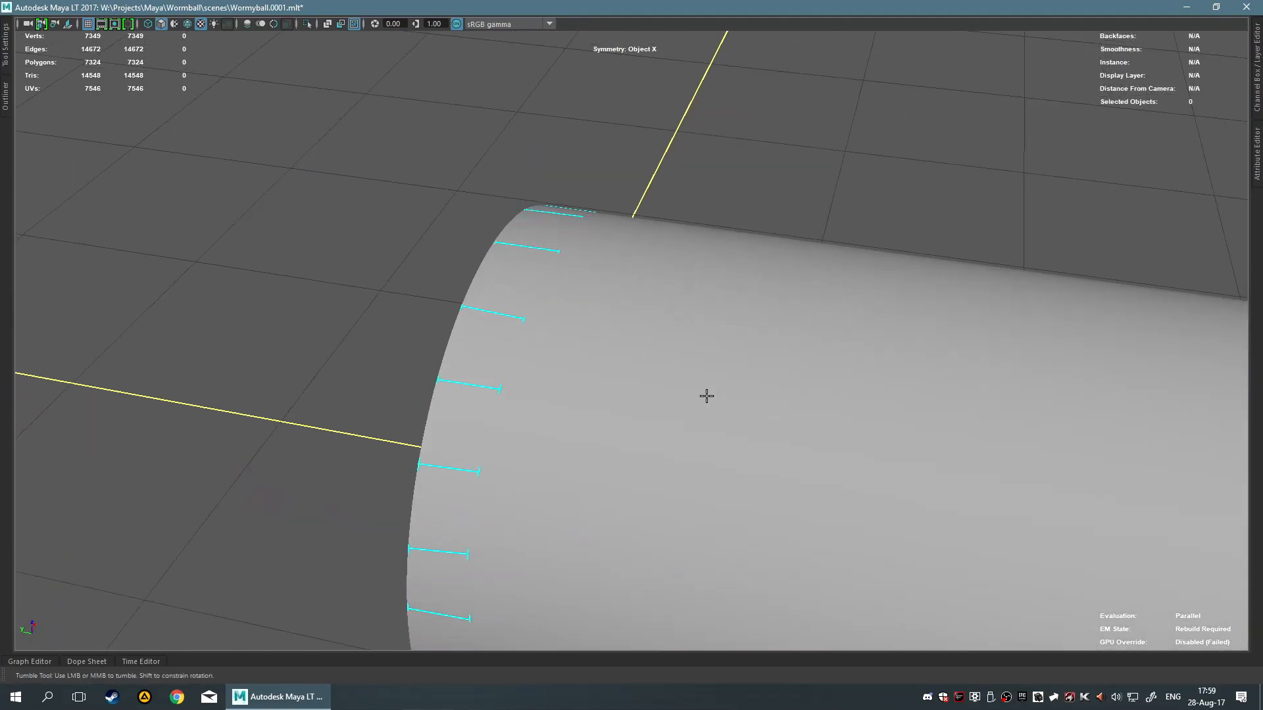
pyautogui.moveTo(509, 349)
pyautogui.mouseDown()
pyautogui.moveTo(756, 395)
pyautogui.moveTo(549, 371)
pyautogui.moveTo(780, 403)
pyautogui.mouseUp()
pyautogui.scroll(-5, 871, 417)
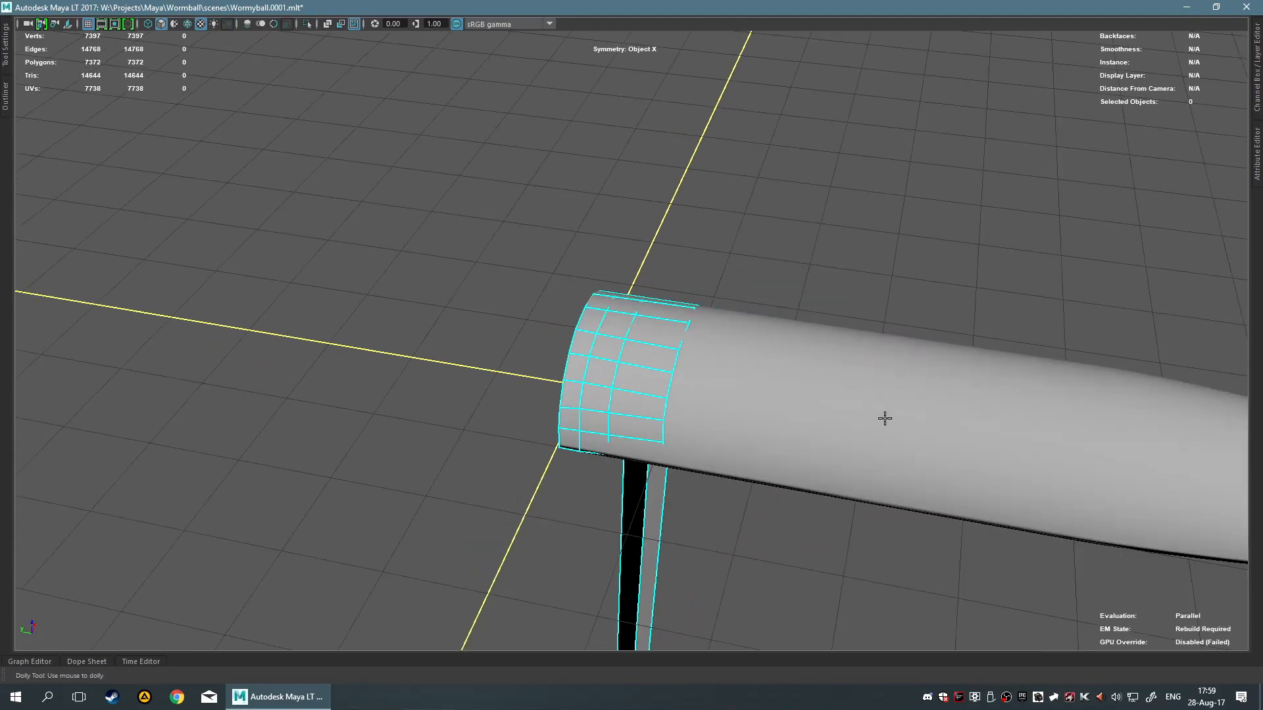
pyautogui.keyDown('alt'); pyautogui.moveTo(871, 417); pyautogui.dragTo(766, 408, button='middle'); pyautogui.keyUp('alt')
pyautogui.hotkey('ctrl', 'z')
pyautogui.hotkey('ctrl', 'z')
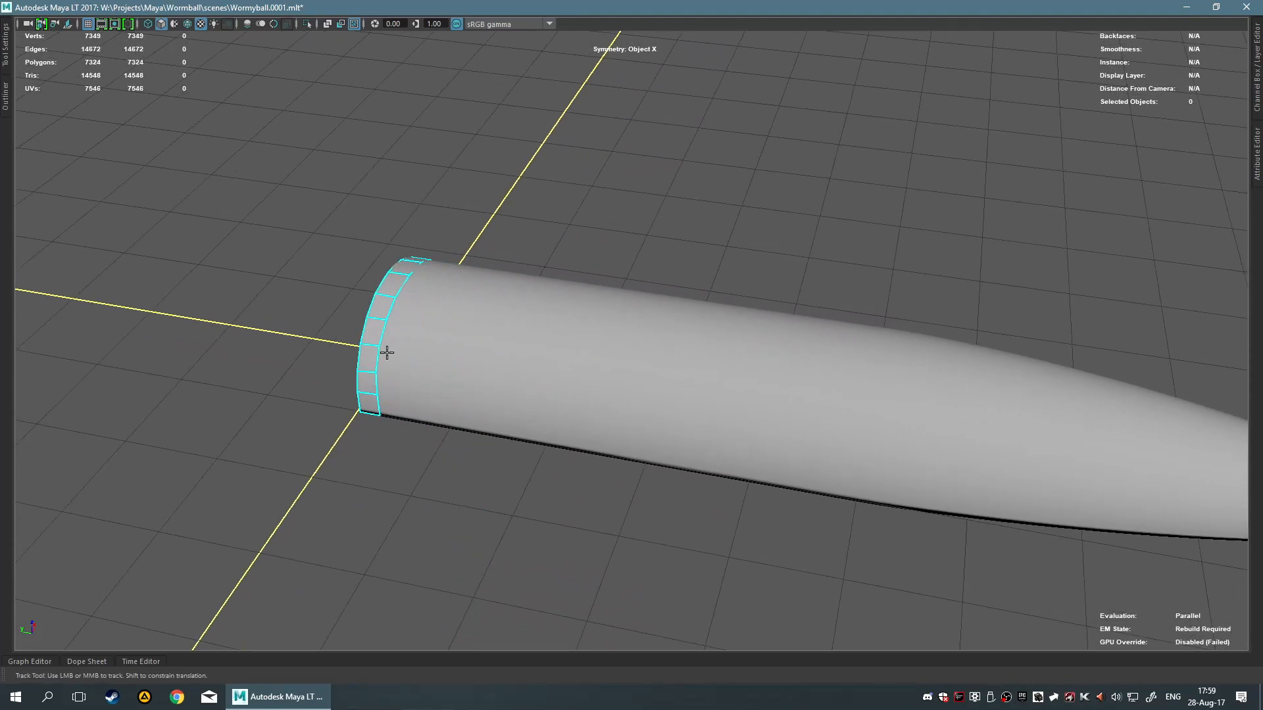
pyautogui.moveTo(412, 325)
pyautogui.mouseDown()
pyautogui.moveTo(1136, 447)
pyautogui.moveTo(620, 412)
pyautogui.moveTo(630, 493)
pyautogui.moveTo(1237, 567)
pyautogui.moveTo(1080, 522)
pyautogui.moveTo(704, 473)
pyautogui.moveTo(1180, 524)
pyautogui.moveTo(786, 491)
pyautogui.mouseUp()
pyautogui.hotkey('ctrl', 'z')
# Extend the rim strip's inner edge loop along the worm's body with two more rings of quads
pyautogui.moveTo(398, 308)
pyautogui.mouseDown()
pyautogui.moveTo(452, 344)
pyautogui.moveTo(418, 324)
pyautogui.mouseUp()
pyautogui.scroll(2, 406, 327)
pyautogui.keyDown('alt'); pyautogui.moveTo(406, 327); pyautogui.dragTo(662, 431, button='middle'); pyautogui.keyUp('alt')
pyautogui.scroll(4, 662, 431)
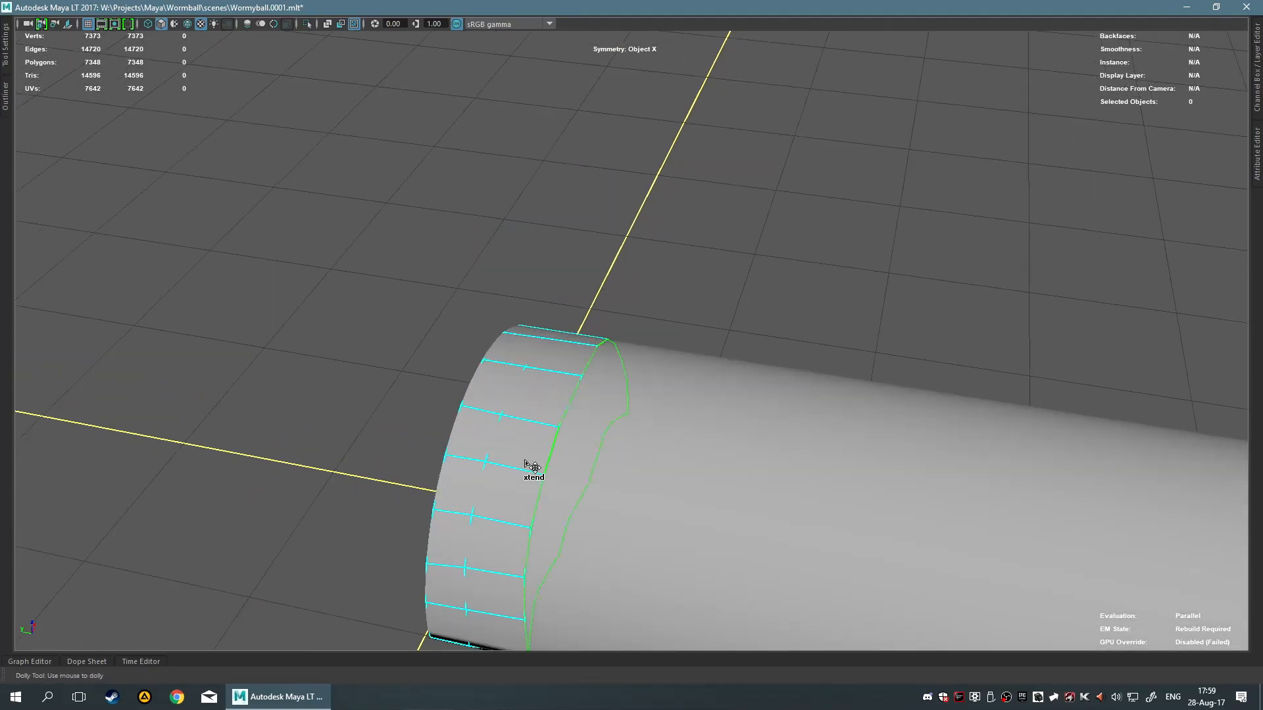
pyautogui.moveTo(539, 458); pyautogui.dragTo(631, 474)
pyautogui.keyDown('alt'); pyautogui.moveTo(632, 473); pyautogui.dragTo(682, 248, button='middle'); pyautogui.keyUp('alt')
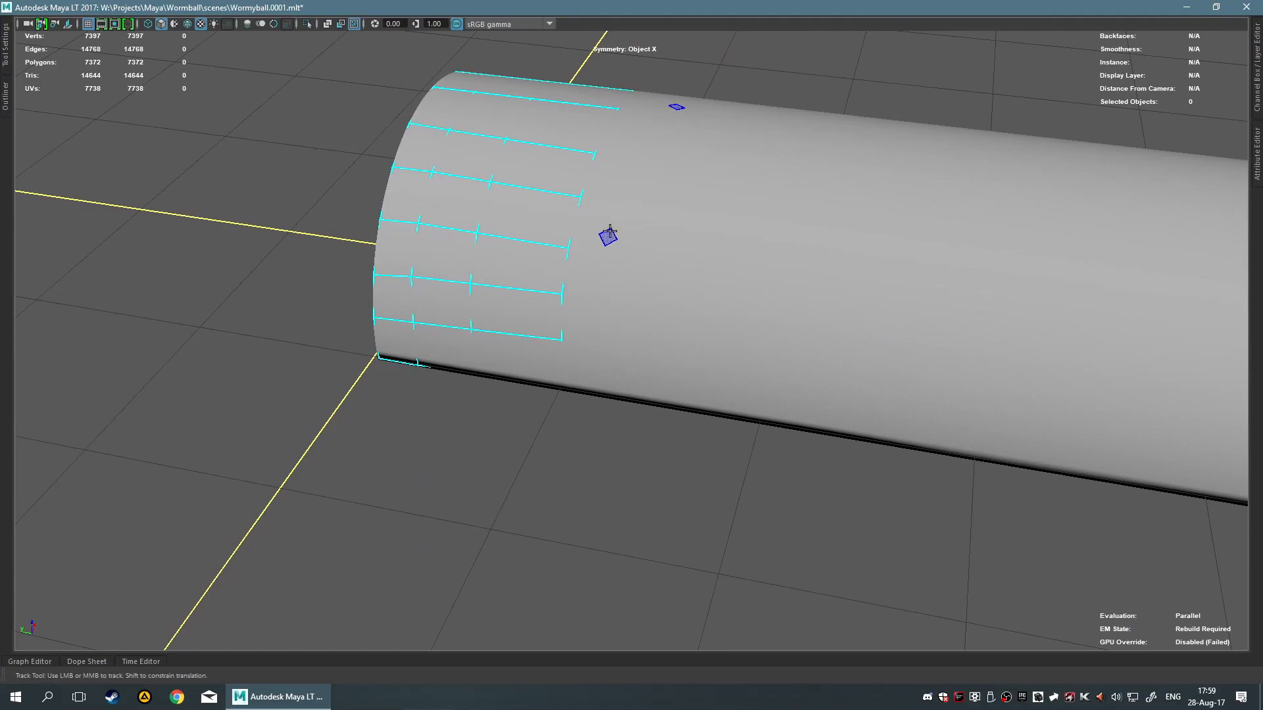
pyautogui.moveTo(571, 233); pyautogui.dragTo(696, 265)
pyautogui.moveTo(783, 371)
pyautogui.keyDown('alt'); pyautogui.mouseDown()
pyautogui.moveTo(845, 259)
pyautogui.moveTo(846, 231)
pyautogui.moveTo(809, 288)
pyautogui.moveTo(776, 284)
pyautogui.mouseUp(); pyautogui.keyUp('alt')
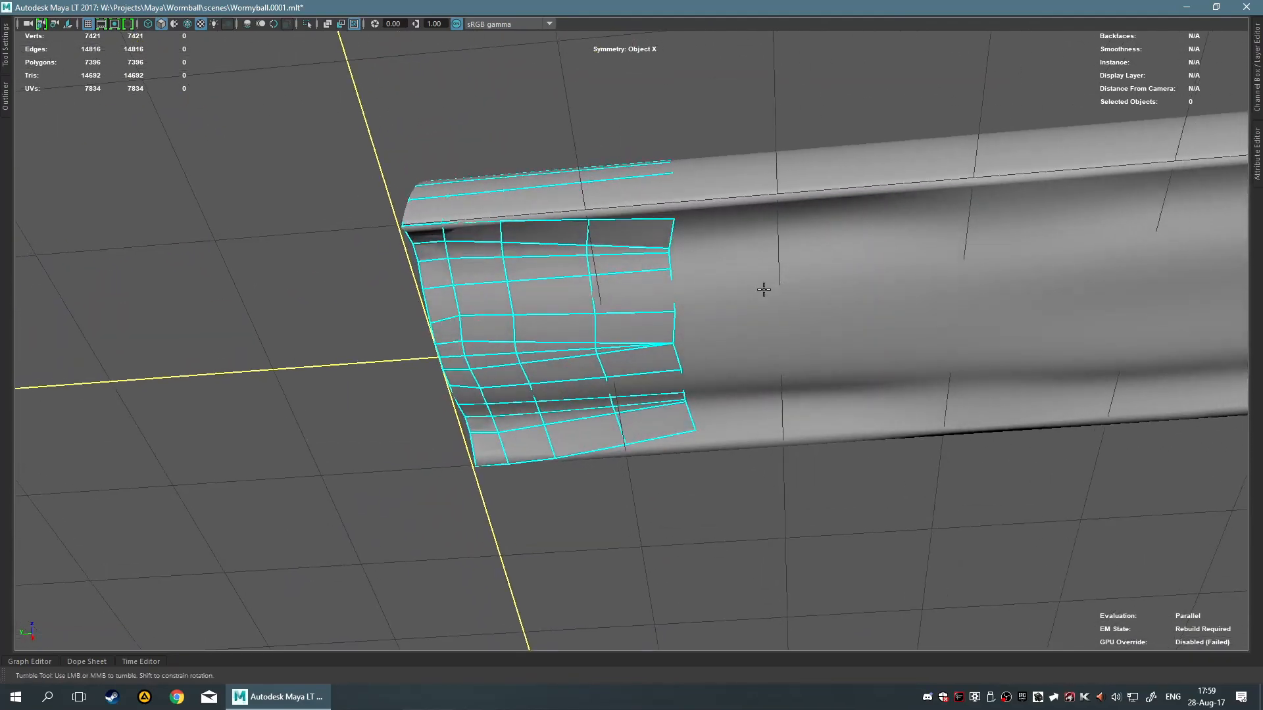
pyautogui.moveTo(671, 339)
pyautogui.keyDown('alt'); pyautogui.mouseDown()
pyautogui.moveTo(755, 304)
pyautogui.moveTo(763, 286)
pyautogui.mouseUp(); pyautogui.keyUp('alt')
pyautogui.keyDown('shift'); pyautogui.moveTo(643, 337); pyautogui.dragTo(620, 388); pyautogui.keyUp('shift')
pyautogui.keyDown('ctrl'); pyautogui.keyDown('shift'); pyautogui.click(798, 390); pyautogui.keyUp('shift'); pyautogui.keyUp('ctrl')
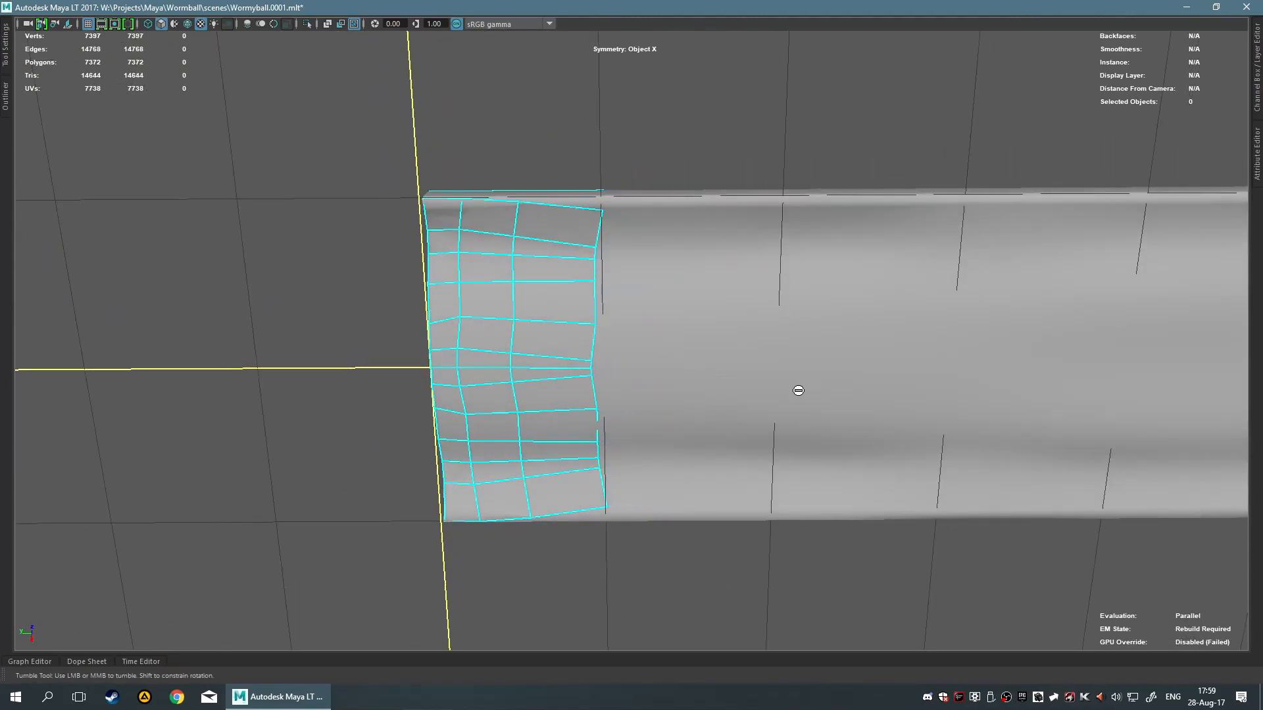
# Relax the quad rings on the worm's underside and switch the viewport shading to X-Ray
pyautogui.moveTo(587, 351)
pyautogui.keyDown('shift'); pyautogui.mouseDown()
pyautogui.moveTo(578, 231)
pyautogui.moveTo(592, 226)
pyautogui.moveTo(567, 260)
pyautogui.moveTo(647, 319)
pyautogui.mouseUp(); pyautogui.keyUp('shift')
pyautogui.press('space')
pyautogui.moveTo(724, 179)
pyautogui.mouseDown()
pyautogui.moveTo(755, 296)
pyautogui.moveTo(752, 342)
pyautogui.mouseUp()
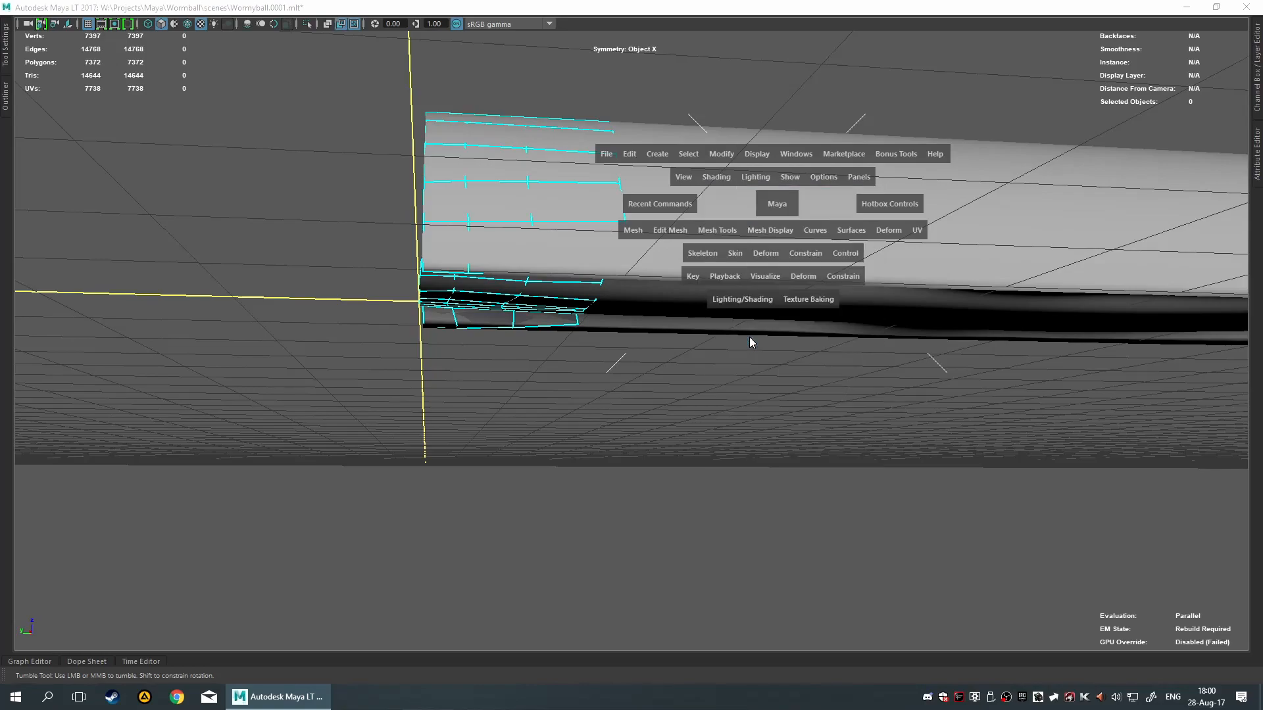
pyautogui.press('space')
pyautogui.moveTo(658, 194); pyautogui.dragTo(704, 326)
pyautogui.keyDown('alt'); pyautogui.moveTo(688, 265); pyautogui.dragTo(676, 158); pyautogui.keyUp('alt')
pyautogui.keyDown('alt'); pyautogui.moveTo(677, 159); pyautogui.dragTo(757, 279, button='right'); pyautogui.keyUp('alt')
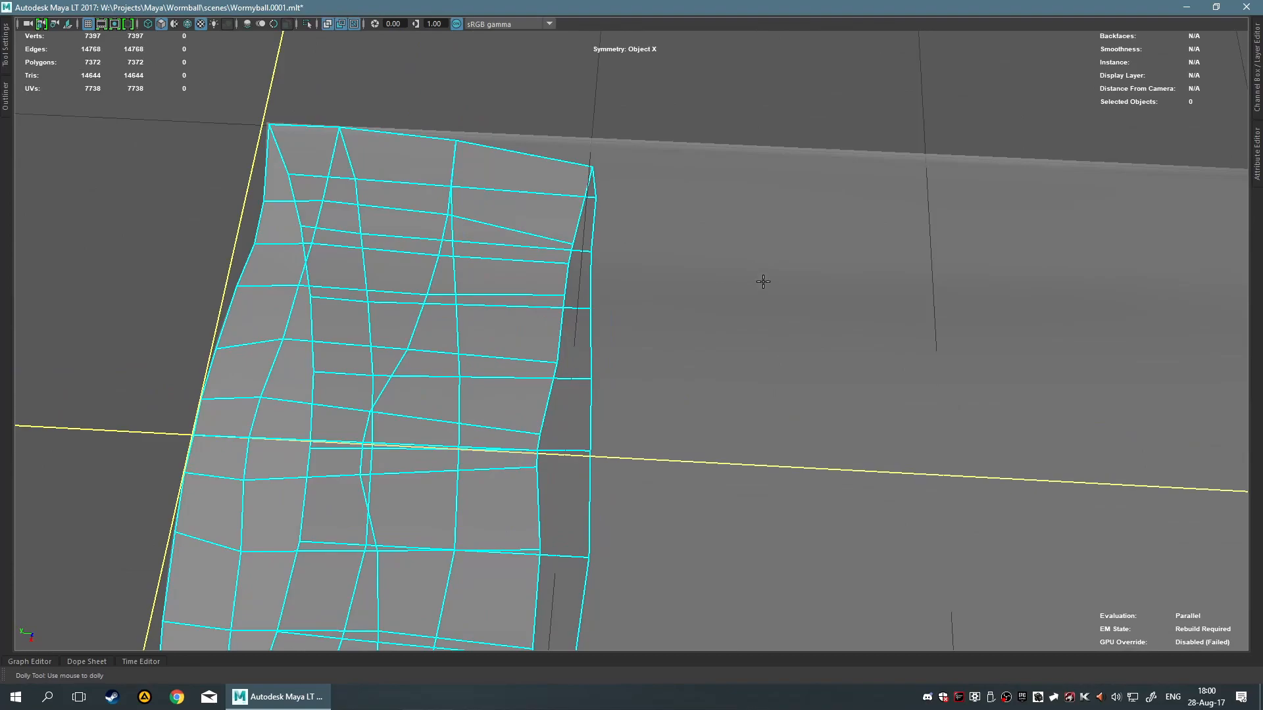
pyautogui.keyDown('alt'); pyautogui.moveTo(757, 280); pyautogui.dragTo(744, 321); pyautogui.keyUp('alt')
pyautogui.keyDown('alt'); pyautogui.moveTo(631, 311); pyautogui.dragTo(801, 354, button='middle'); pyautogui.keyUp('alt')
pyautogui.press('space')
pyautogui.moveTo(731, 328)
pyautogui.mouseDown()
pyautogui.moveTo(760, 491)
pyautogui.moveTo(808, 426)
pyautogui.moveTo(826, 443)
pyautogui.moveTo(651, 405)
pyautogui.moveTo(674, 343)
pyautogui.mouseUp()
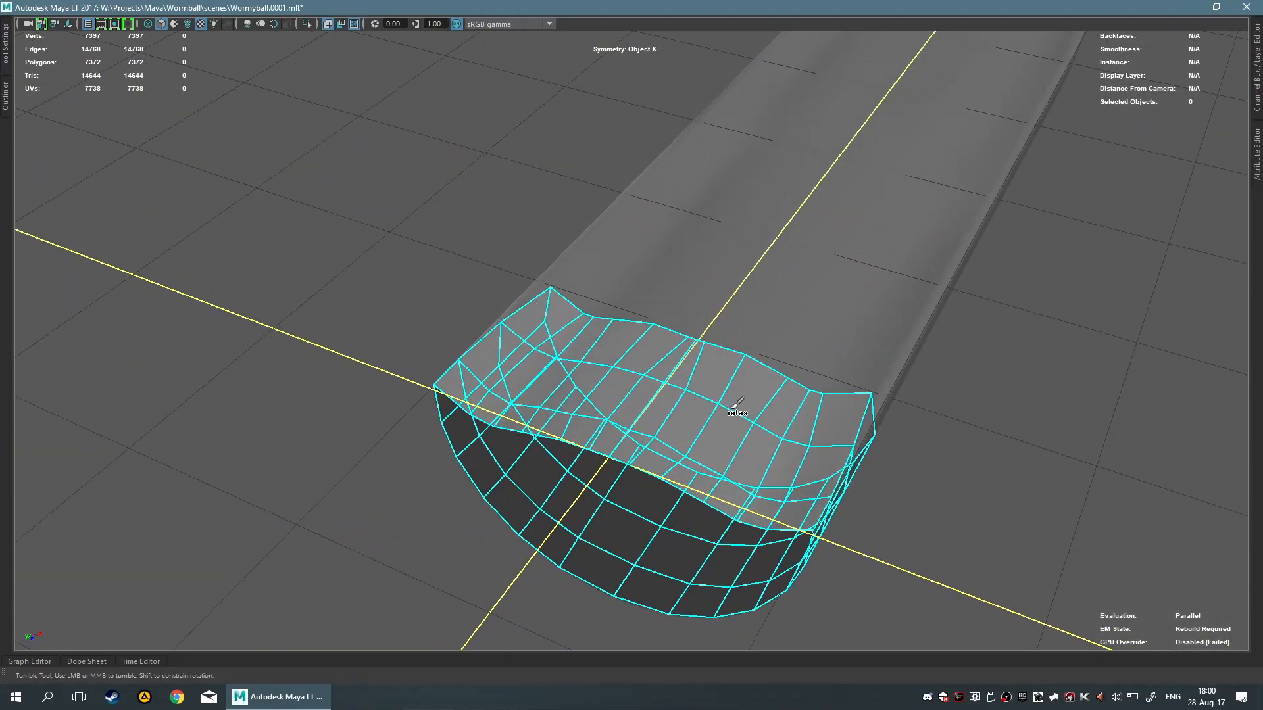
# Move the quad rings' corner vertices outward onto the worm's lower side edge
pyautogui.keyDown('alt'); pyautogui.moveTo(805, 382); pyautogui.dragTo(738, 475); pyautogui.keyUp('alt')
pyautogui.keyDown('alt'); pyautogui.moveTo(718, 221); pyautogui.dragTo(761, 296, button='right'); pyautogui.keyUp('alt')
pyautogui.keyDown('alt'); pyautogui.moveTo(761, 296); pyautogui.dragTo(829, 381); pyautogui.keyUp('alt')
pyautogui.keyDown('alt'); pyautogui.moveTo(829, 381); pyautogui.dragTo(749, 413, button='middle'); pyautogui.keyUp('alt')
pyautogui.keyDown('alt'); pyautogui.moveTo(787, 481); pyautogui.dragTo(743, 468, button='right'); pyautogui.keyUp('alt')
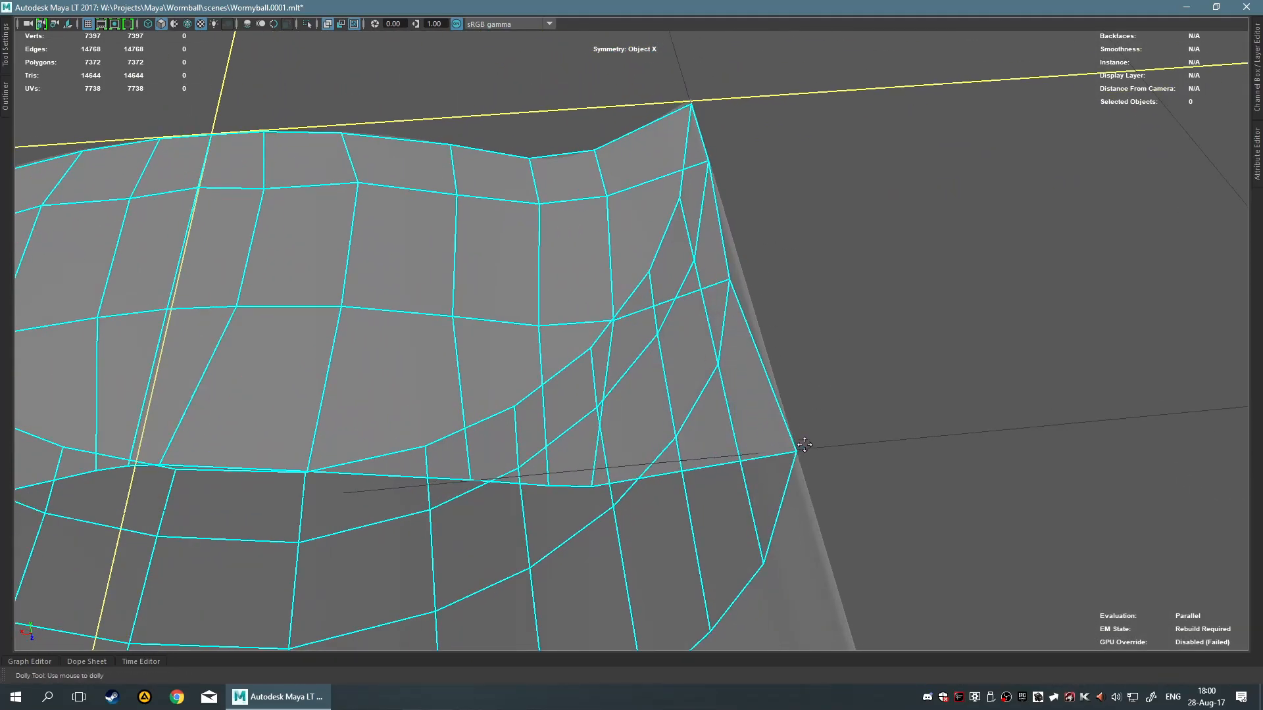
pyautogui.moveTo(728, 278); pyautogui.dragTo(764, 271)
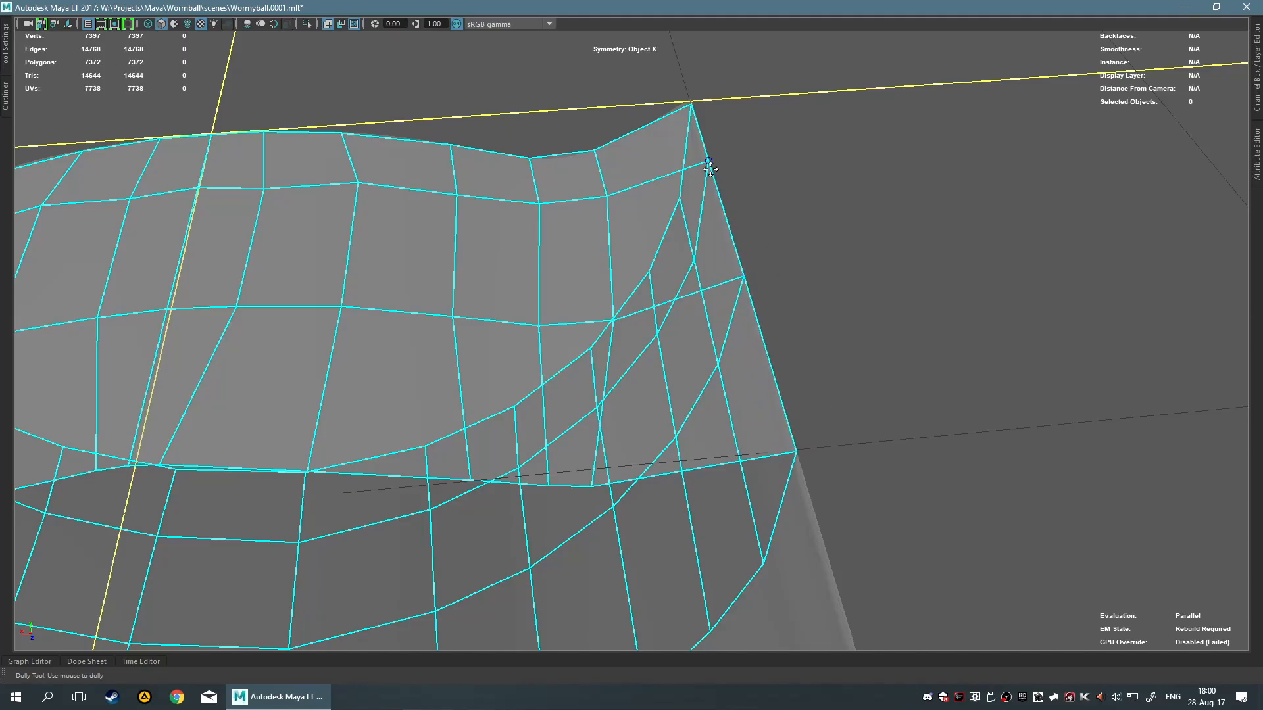
pyautogui.keyDown('alt'); pyautogui.moveTo(915, 175); pyautogui.dragTo(872, 212); pyautogui.keyUp('alt')
pyautogui.keyDown('alt'); pyautogui.moveTo(872, 212); pyautogui.dragTo(823, 234, button='right'); pyautogui.keyUp('alt')
pyautogui.keyDown('alt'); pyautogui.moveTo(823, 235); pyautogui.dragTo(613, 358); pyautogui.keyUp('alt')
pyautogui.keyDown('alt'); pyautogui.moveTo(613, 358); pyautogui.dragTo(612, 304, button='middle'); pyautogui.keyUp('alt')
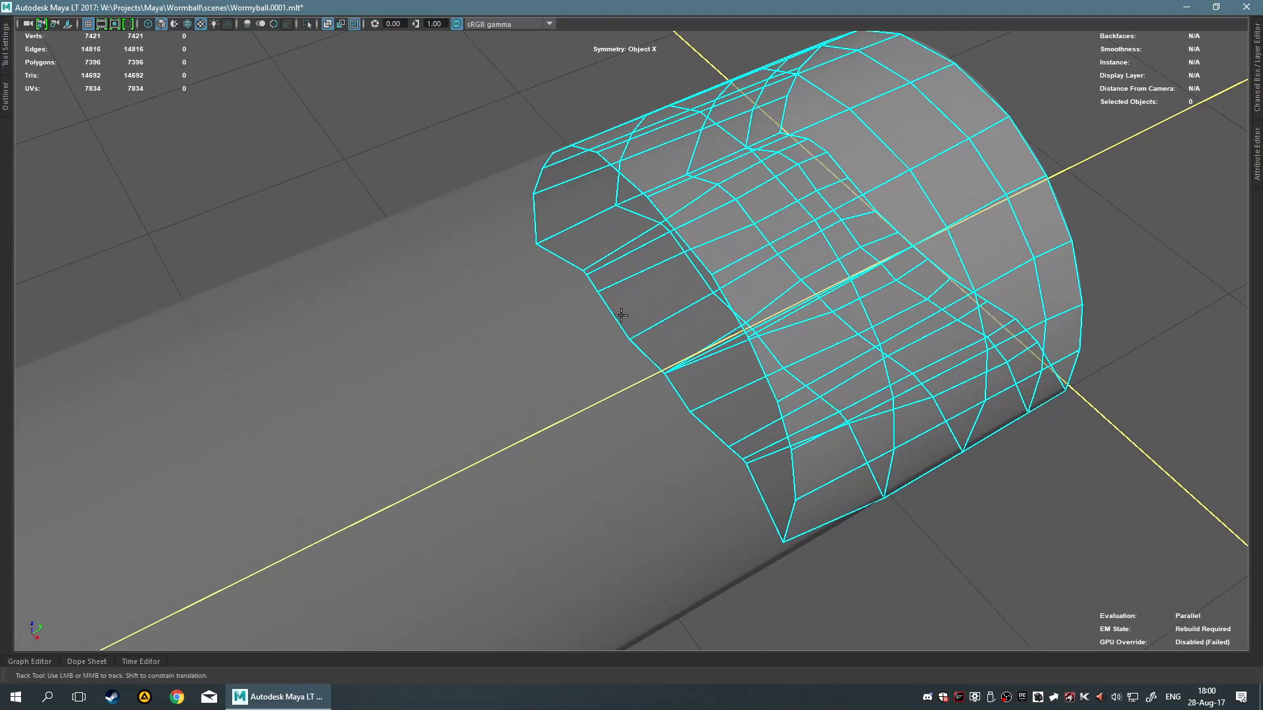
pyautogui.keyDown('alt'); pyautogui.moveTo(645, 399); pyautogui.dragTo(584, 197); pyautogui.keyUp('alt')
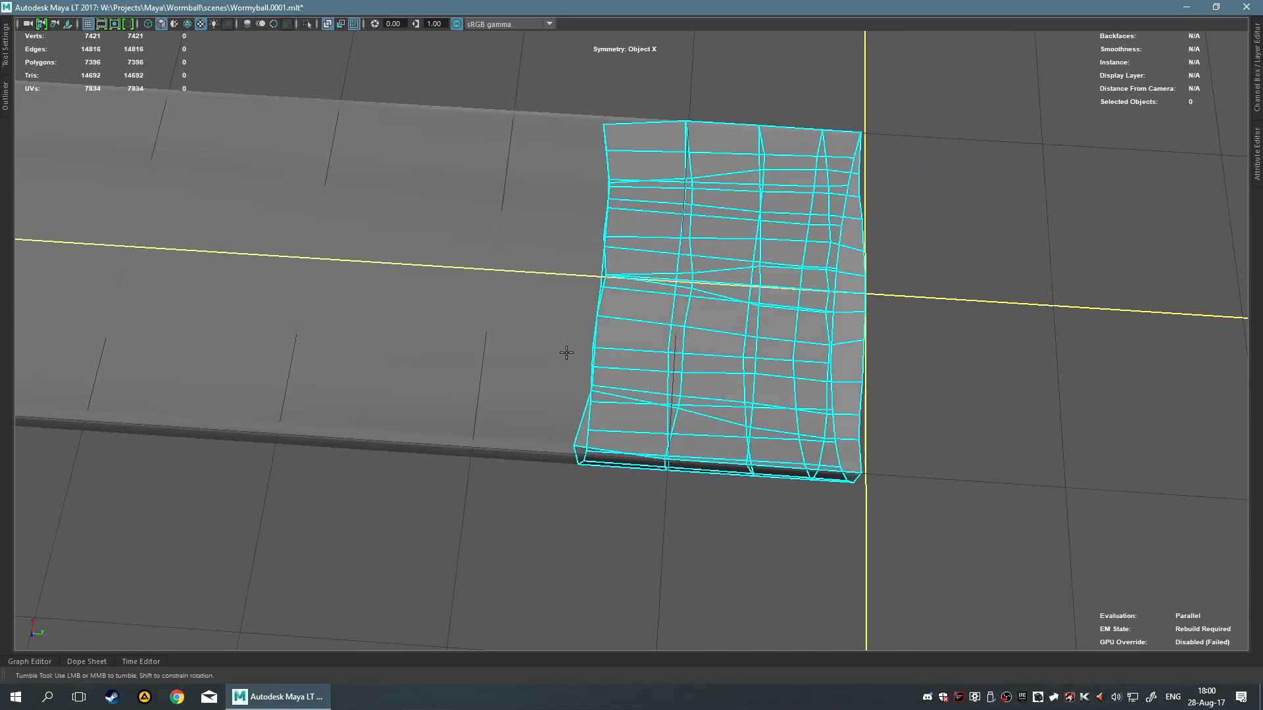
pyautogui.moveTo(615, 305); pyautogui.dragTo(225, 300)
pyautogui.keyDown('alt'); pyautogui.moveTo(226, 299); pyautogui.dragTo(643, 353, button='right'); pyautogui.keyUp('alt')
pyautogui.hotkey('ctrl', 'z')
pyautogui.scroll(3, 634, 388)
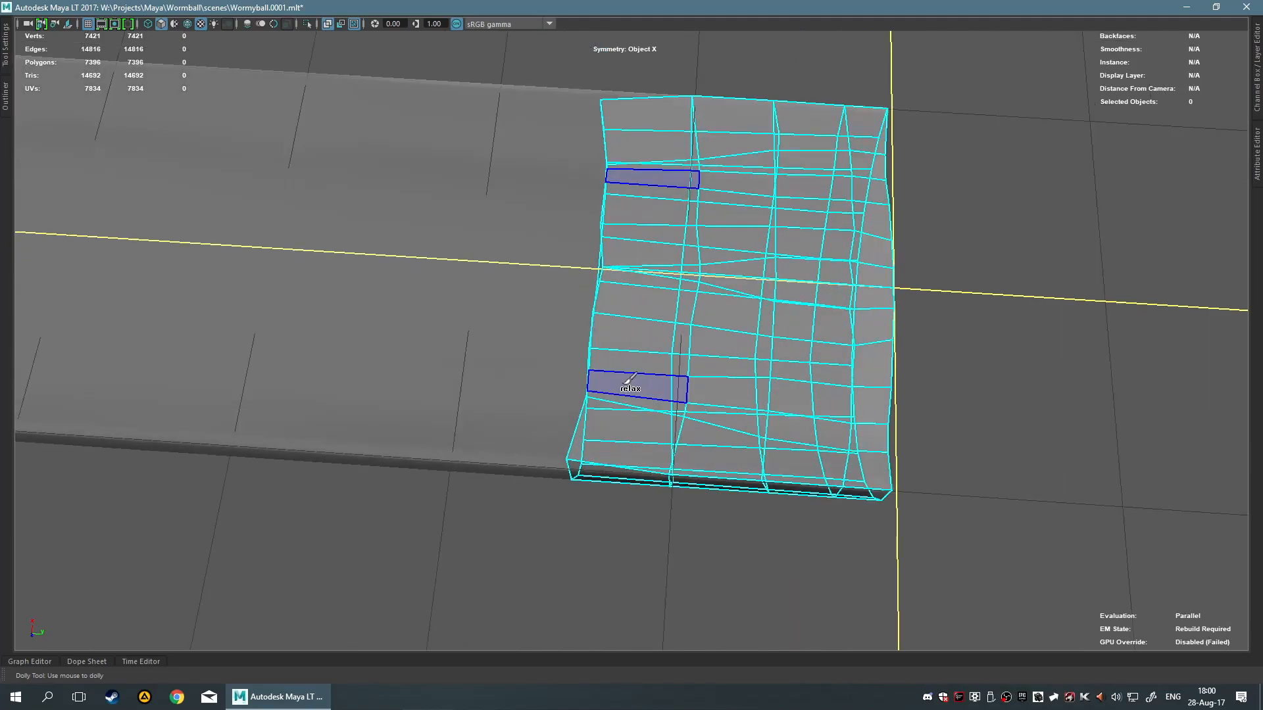
pyautogui.moveTo(582, 449)
pyautogui.keyDown('shift'); pyautogui.mouseDown()
pyautogui.moveTo(592, 513)
pyautogui.moveTo(636, 389)
pyautogui.mouseUp(); pyautogui.keyUp('shift')
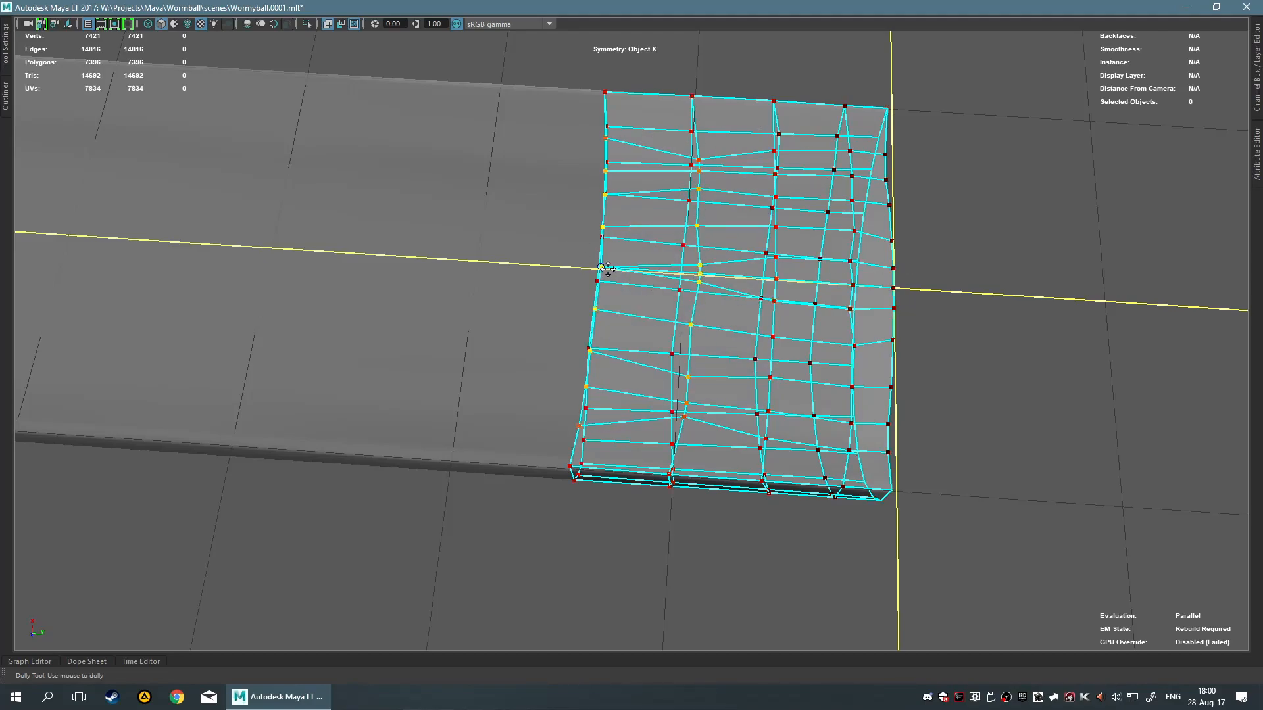
pyautogui.keyDown('alt'); pyautogui.moveTo(658, 316); pyautogui.dragTo(634, 522); pyautogui.keyUp('alt')
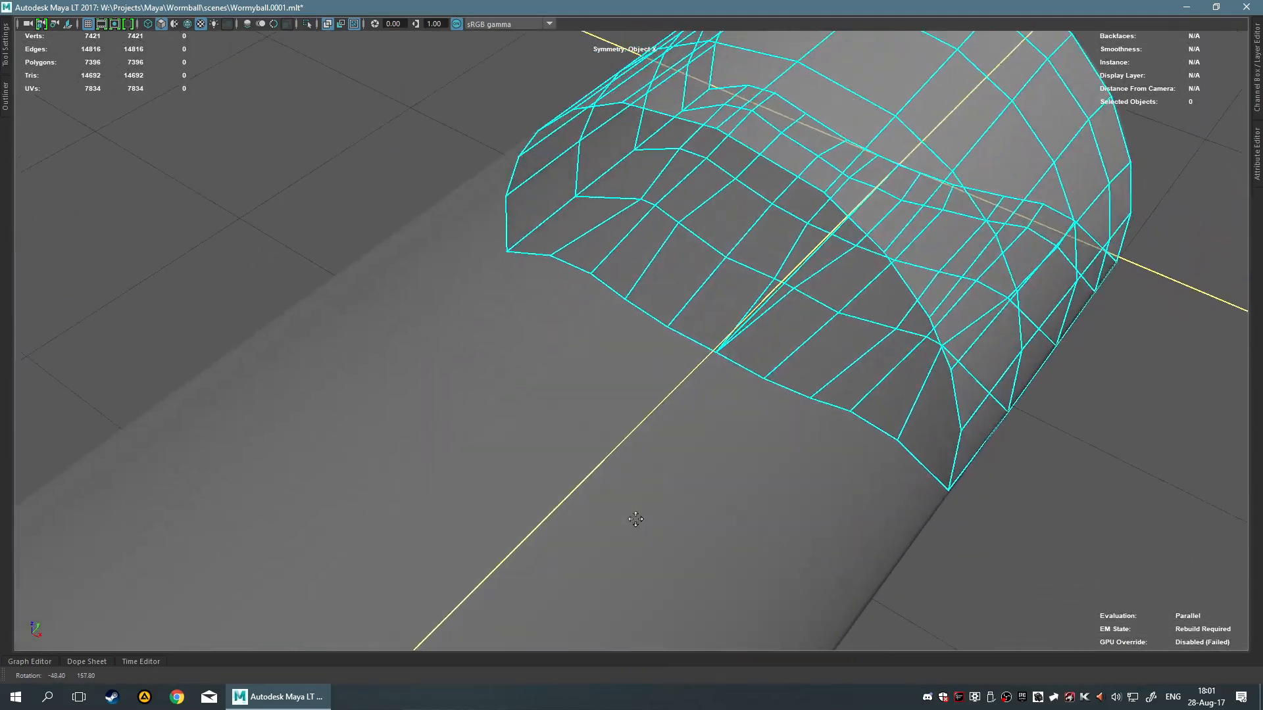
pyautogui.keyDown('alt'); pyautogui.moveTo(634, 522); pyautogui.dragTo(719, 425, button='right'); pyautogui.keyUp('alt')
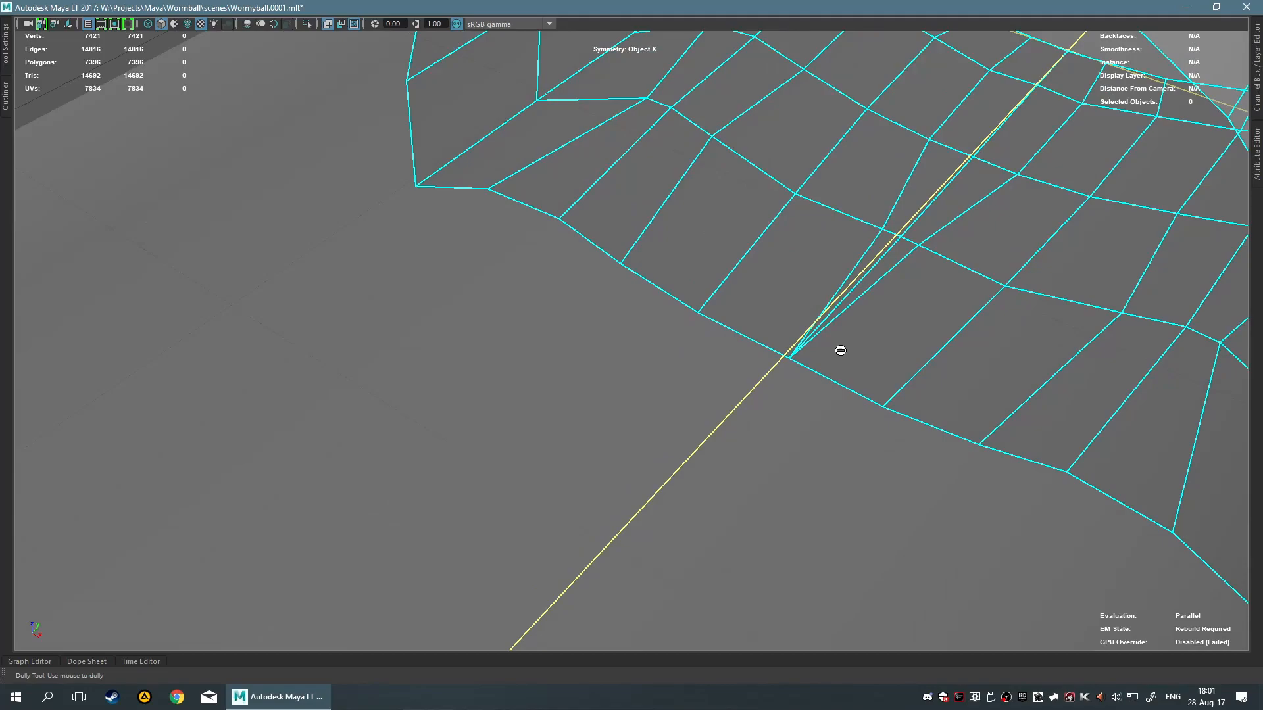
pyautogui.press('Delete')
# Relax the last ring's vertices across the worm's underside around the centre line
pyautogui.keyDown('alt'); pyautogui.moveTo(878, 276); pyautogui.dragTo(816, 283, button='middle'); pyautogui.keyUp('alt')
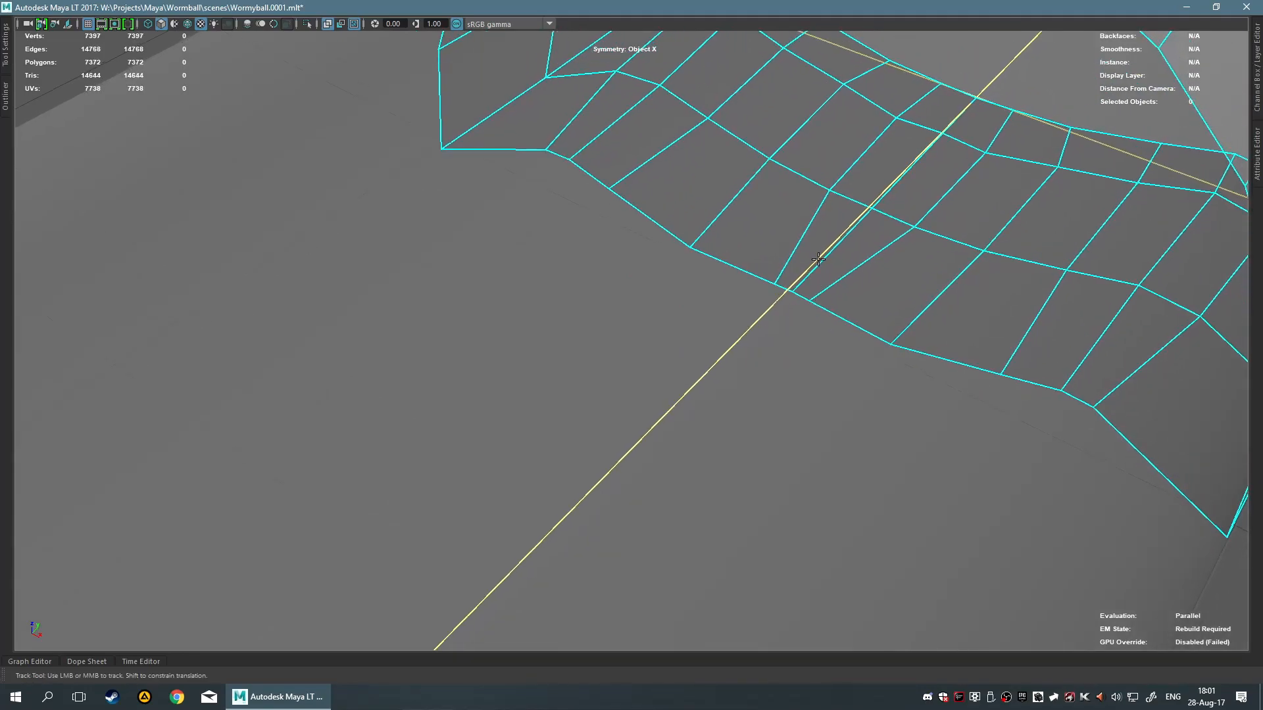
pyautogui.moveTo(843, 306)
pyautogui.keyDown('alt'); pyautogui.mouseDown()
pyautogui.moveTo(816, 183)
pyautogui.moveTo(860, 141)
pyautogui.moveTo(827, 160)
pyautogui.mouseUp(); pyautogui.keyUp('alt')
pyautogui.scroll(-2, 871, 194)
pyautogui.moveTo(881, 225)
pyautogui.keyDown('alt'); pyautogui.mouseDown()
pyautogui.moveTo(824, 235)
pyautogui.moveTo(784, 171)
pyautogui.mouseUp(); pyautogui.keyUp('alt')
pyautogui.keyDown('alt'); pyautogui.moveTo(784, 174); pyautogui.dragTo(789, 418, button='middle'); pyautogui.keyUp('alt')
pyautogui.moveTo(825, 316)
pyautogui.keyDown('shift'); pyautogui.mouseDown()
pyautogui.moveTo(845, 378)
pyautogui.moveTo(696, 237)
pyautogui.moveTo(909, 270)
pyautogui.moveTo(737, 244)
pyautogui.mouseUp(); pyautogui.keyUp('shift')
pyautogui.moveTo(795, 519)
pyautogui.keyDown('alt'); pyautogui.mouseDown(button='middle')
pyautogui.moveTo(718, 334)
pyautogui.moveTo(719, 296)
pyautogui.mouseUp(button='middle'); pyautogui.keyUp('alt')
pyautogui.keyDown('alt'); pyautogui.moveTo(701, 280); pyautogui.dragTo(817, 392); pyautogui.keyUp('alt')
pyautogui.keyDown('alt'); pyautogui.moveTo(817, 392); pyautogui.dragTo(816, 391, button='right'); pyautogui.keyUp('alt')
pyautogui.scroll(-2, 758, 197)
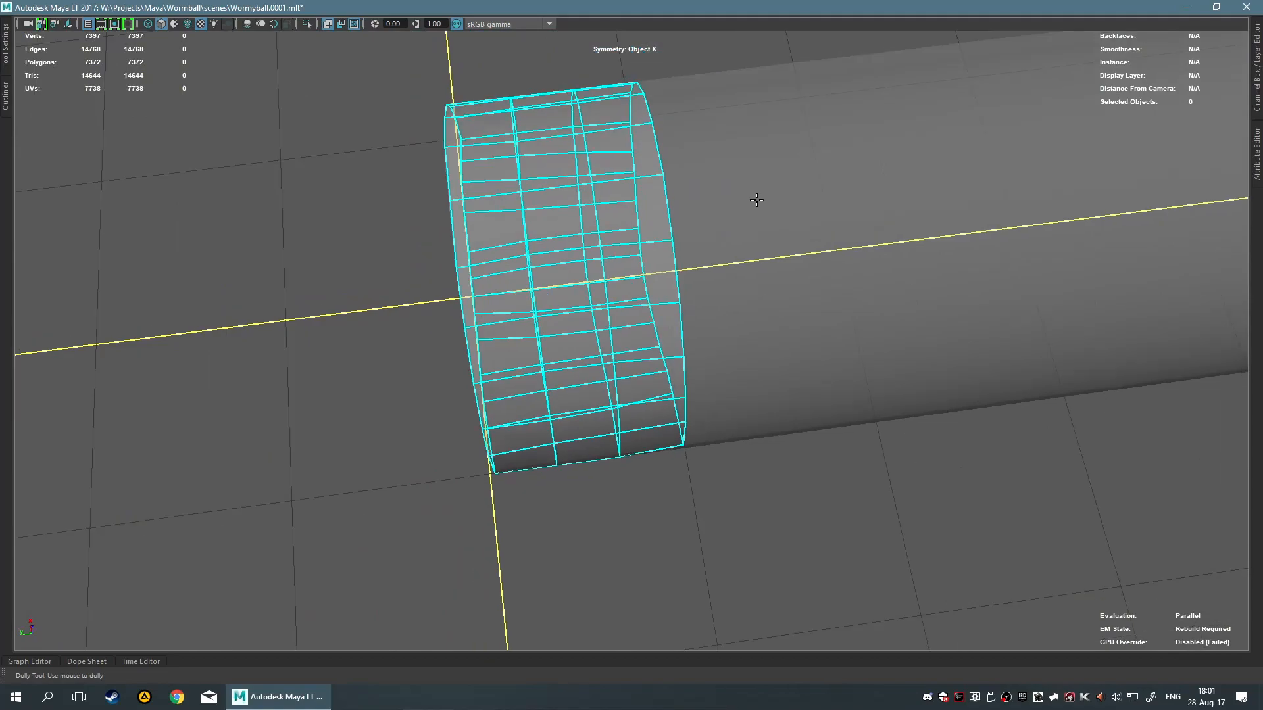
# Extend the open edge loop with three more quad rings along the body and insert an edge loop in the last ring
pyautogui.moveTo(665, 211); pyautogui.dragTo(1057, 197, button='middle')
pyautogui.keyDown('alt'); pyautogui.moveTo(1057, 198); pyautogui.dragTo(879, 342); pyautogui.keyUp('alt')
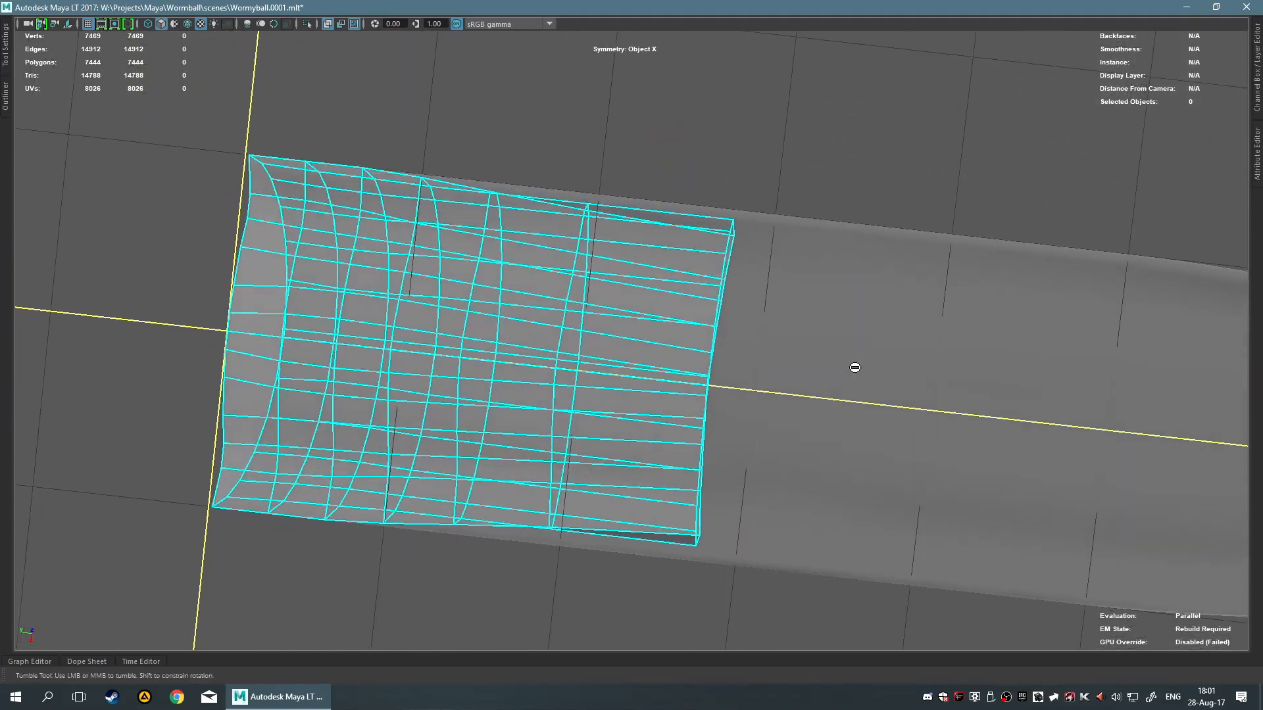
pyautogui.keyDown('ctrl'); pyautogui.click(640, 400); pyautogui.keyUp('ctrl')
pyautogui.keyDown('alt'); pyautogui.moveTo(813, 386); pyautogui.dragTo(814, 416); pyautogui.keyUp('alt')
# Relax the newly added rings across the worm's underside to even out their spacing
pyautogui.moveTo(615, 462)
pyautogui.keyDown('shift'); pyautogui.mouseDown()
pyautogui.moveTo(593, 487)
pyautogui.moveTo(538, 477)
pyautogui.moveTo(619, 451)
pyautogui.moveTo(638, 362)
pyautogui.mouseUp(); pyautogui.keyUp('shift')
pyautogui.moveTo(695, 226)
pyautogui.keyDown('shift'); pyautogui.mouseDown()
pyautogui.moveTo(651, 237)
pyautogui.moveTo(534, 337)
pyautogui.moveTo(380, 393)
pyautogui.mouseUp(); pyautogui.keyUp('shift')
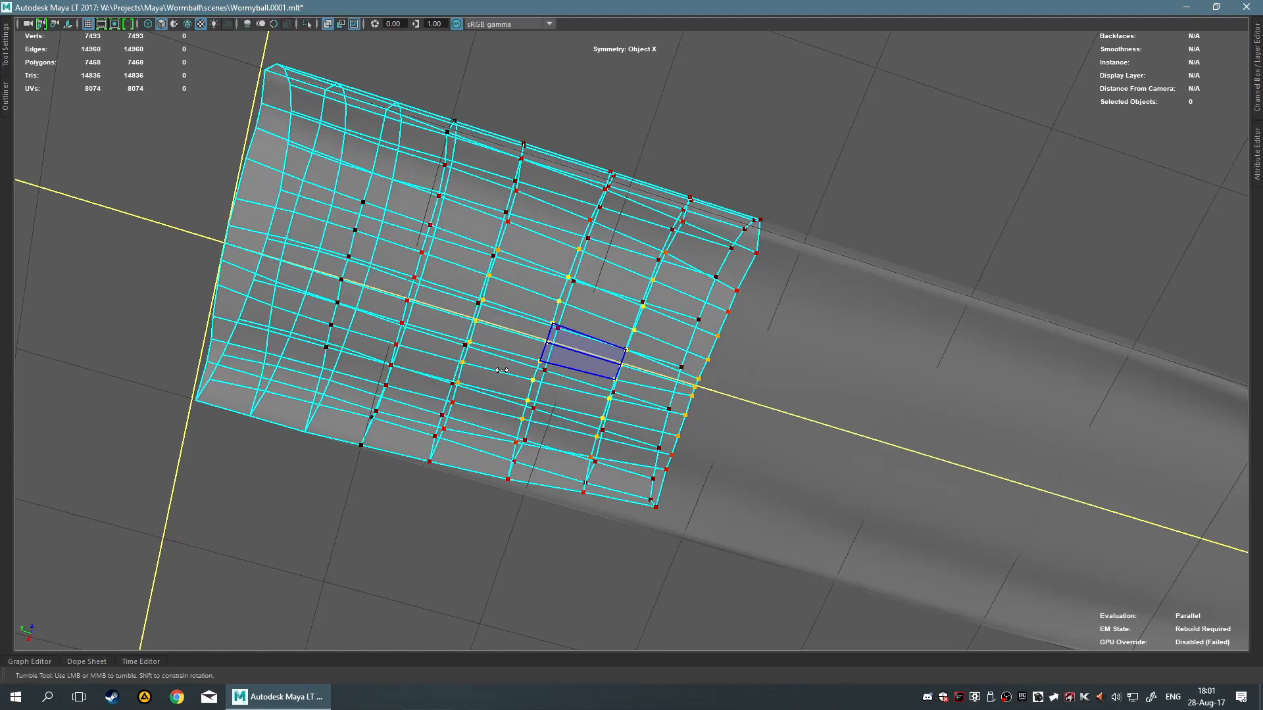
pyautogui.moveTo(587, 342)
pyautogui.keyDown('shift'); pyautogui.mouseDown()
pyautogui.moveTo(600, 416)
pyautogui.moveTo(666, 478)
pyautogui.mouseUp(); pyautogui.keyUp('shift')
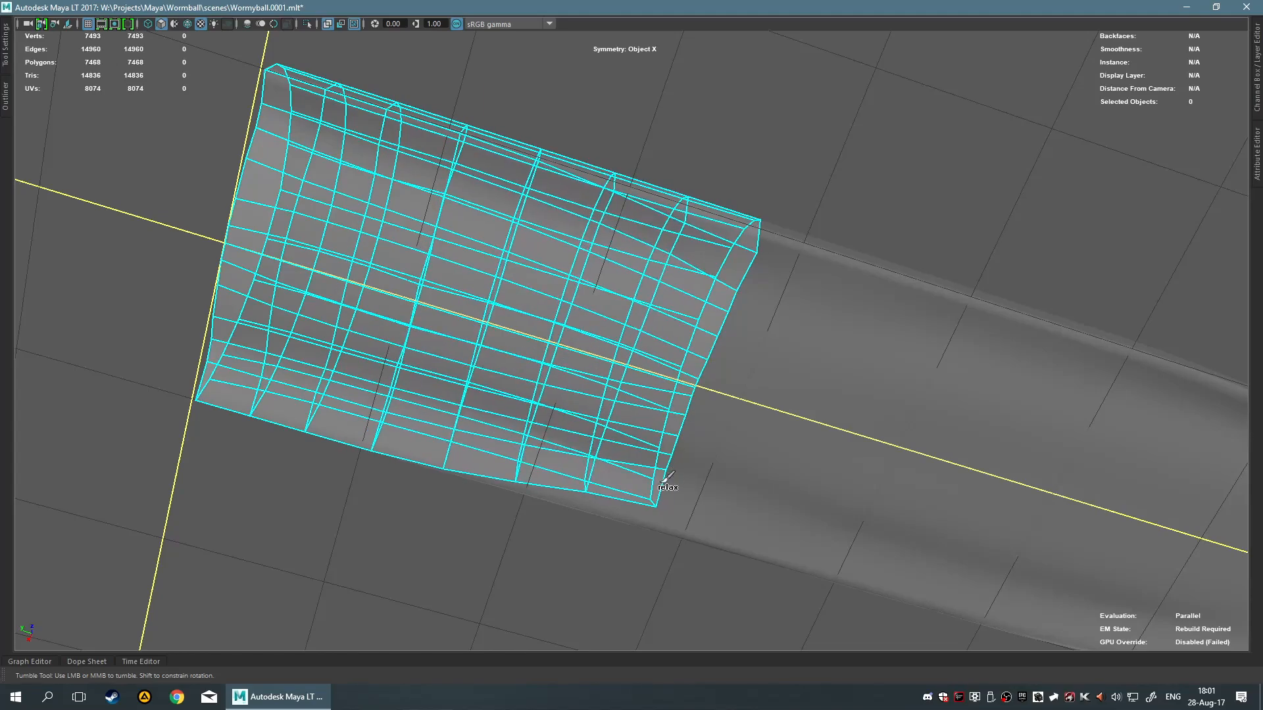
pyautogui.moveTo(552, 428)
pyautogui.keyDown('alt'); pyautogui.mouseDown()
pyautogui.moveTo(753, 373)
pyautogui.moveTo(638, 436)
pyautogui.moveTo(625, 473)
pyautogui.mouseUp(); pyautogui.keyUp('alt')
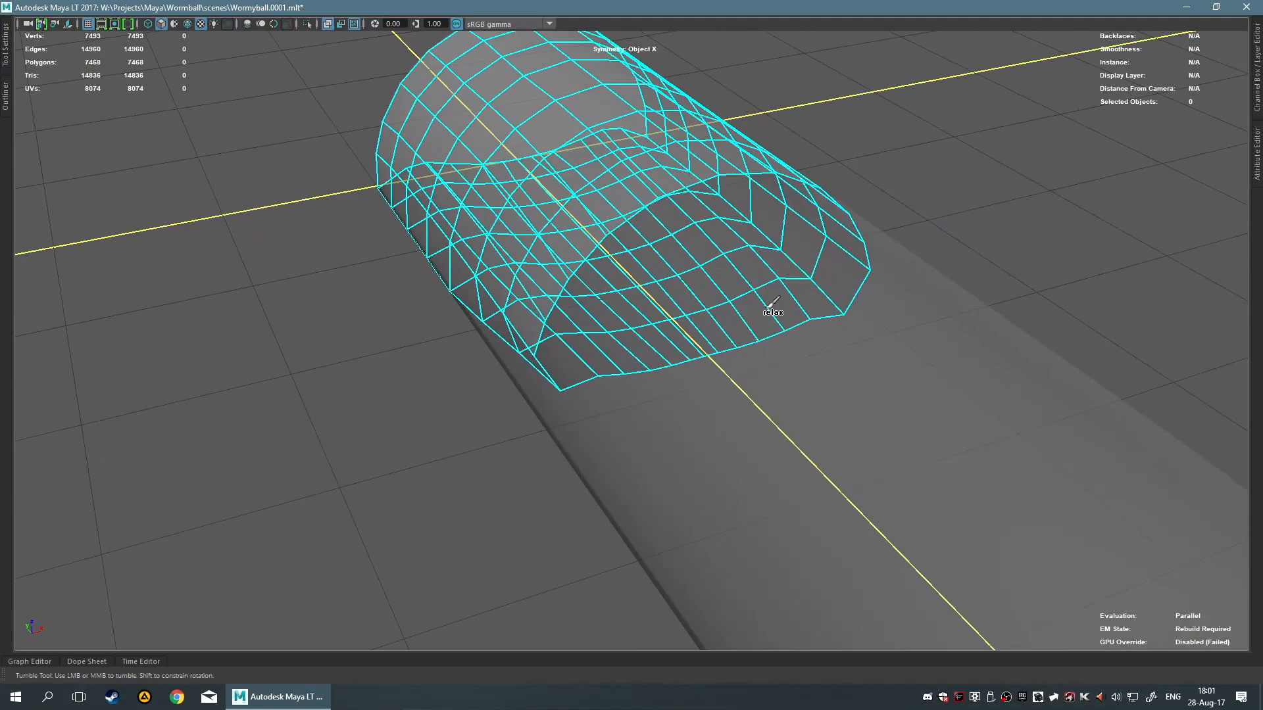
pyautogui.keyDown('alt'); pyautogui.moveTo(753, 298); pyautogui.dragTo(710, 293); pyautogui.keyUp('alt')
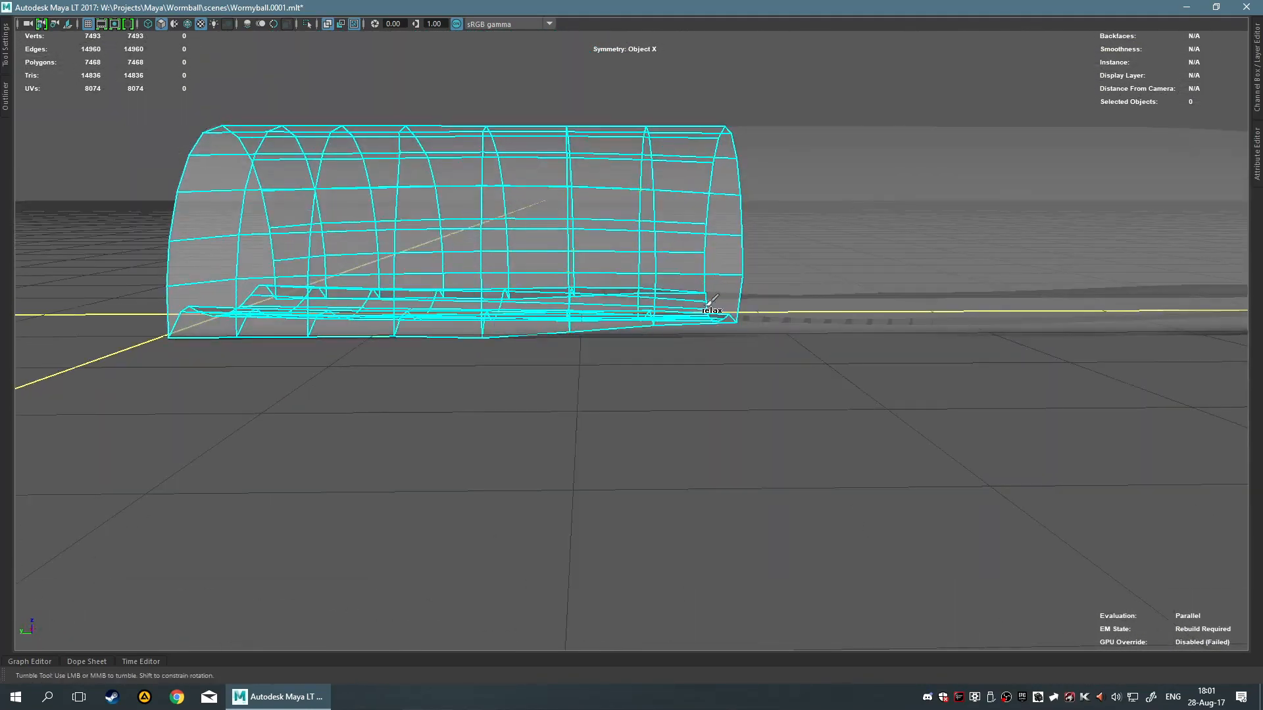
pyautogui.moveTo(527, 298); pyautogui.dragTo(726, 280)
pyautogui.hotkey('ctrl', 'z')
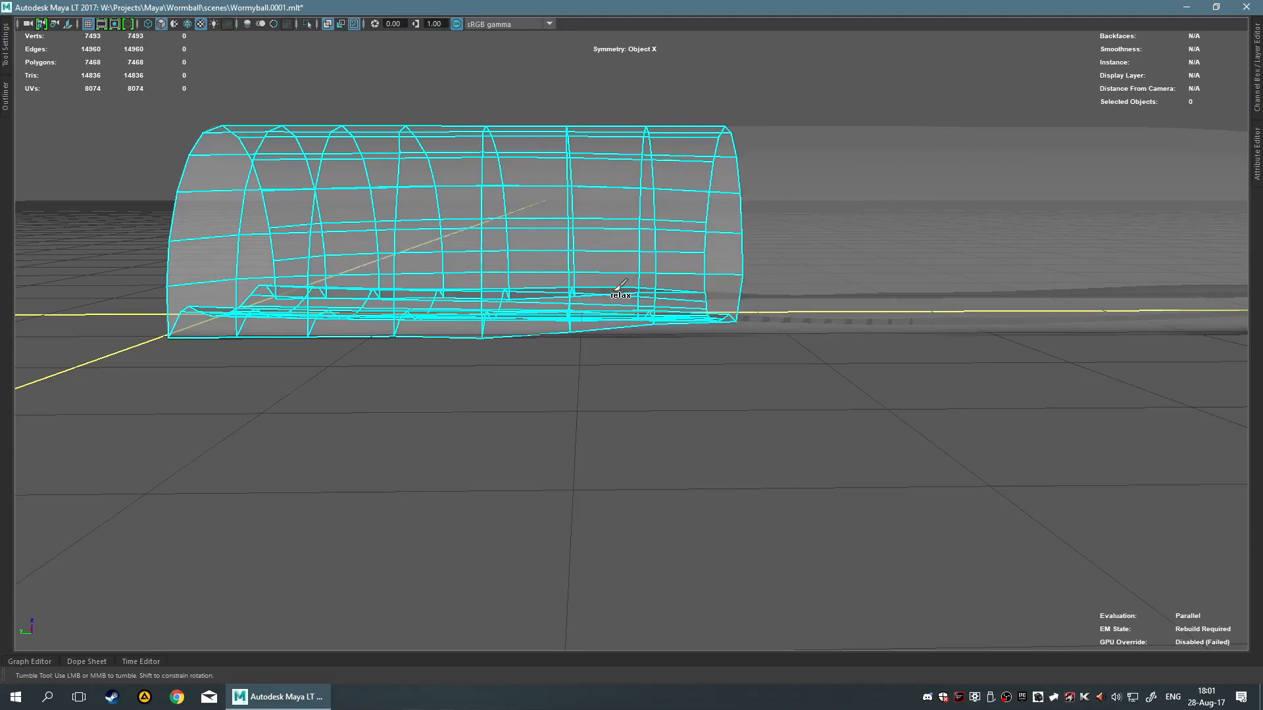
# Slide the last rings' misplaced corner vertices back along the worm's lower side edge
pyautogui.keyDown('alt'); pyautogui.moveTo(838, 403); pyautogui.dragTo(763, 378); pyautogui.keyUp('alt')
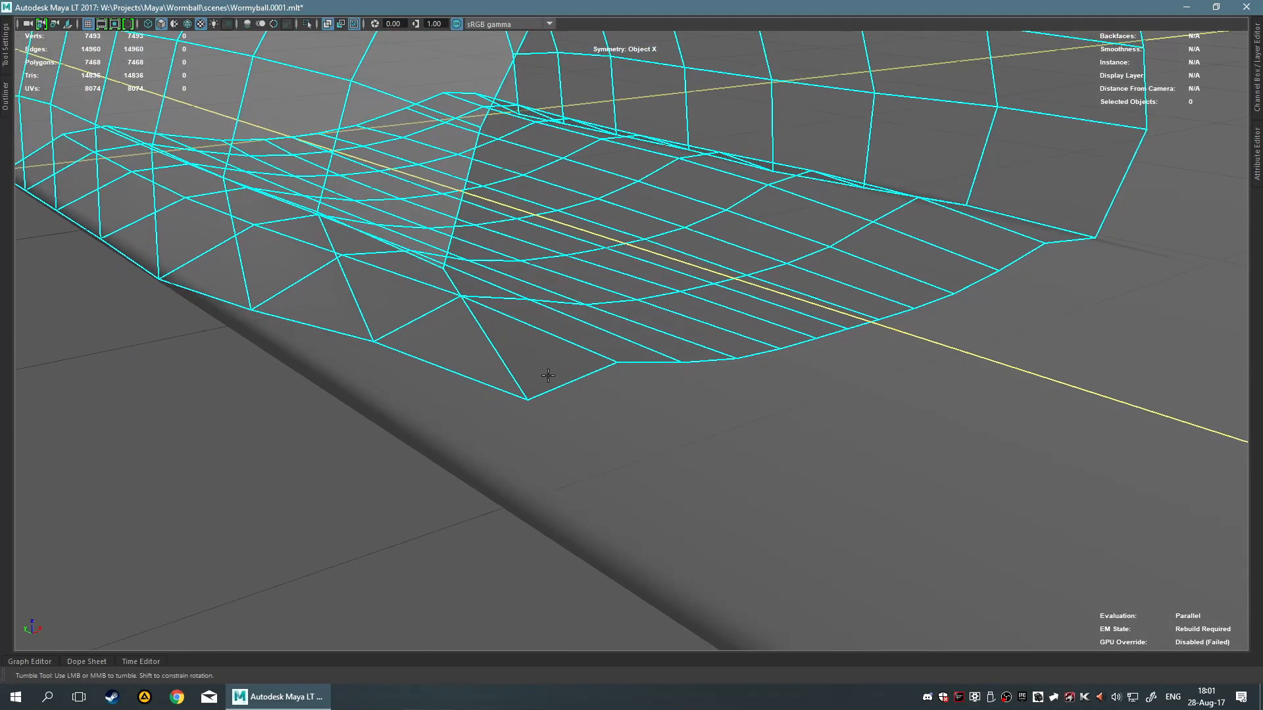
pyautogui.keyDown('alt'); pyautogui.moveTo(530, 403); pyautogui.dragTo(697, 293); pyautogui.keyUp('alt')
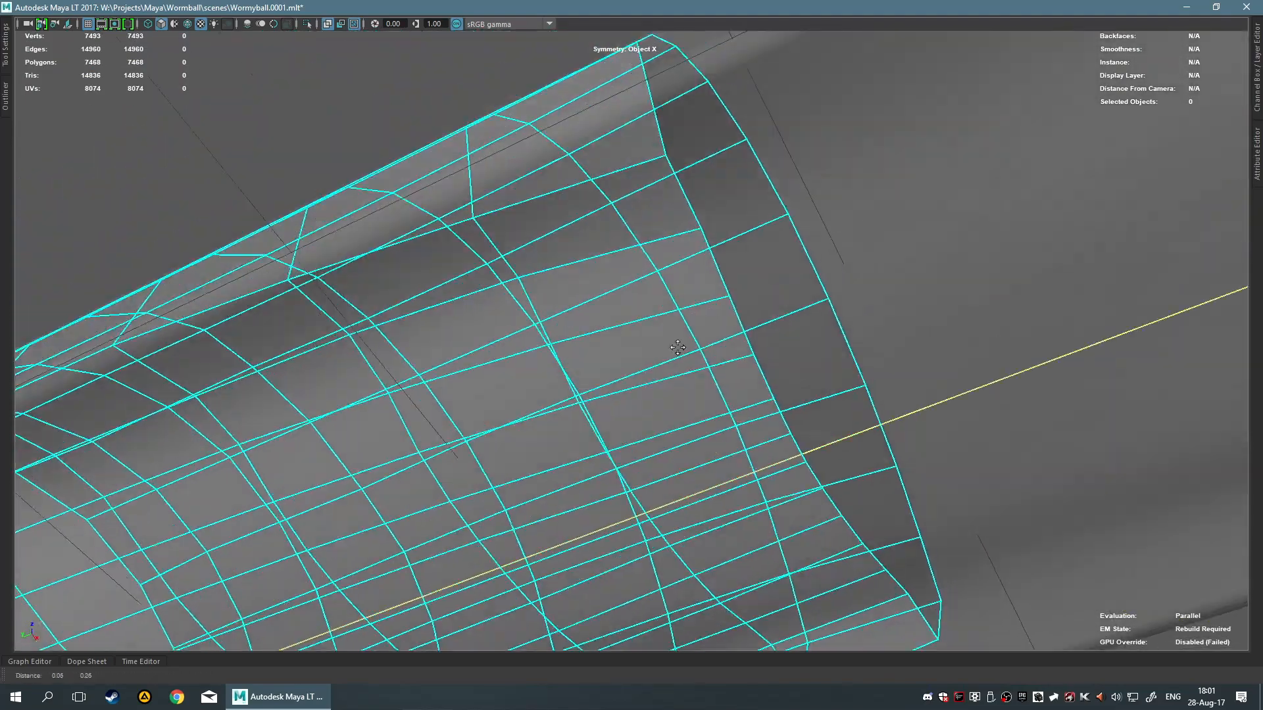
pyautogui.keyDown('alt'); pyautogui.moveTo(696, 294); pyautogui.dragTo(646, 367, button='middle'); pyautogui.keyUp('alt')
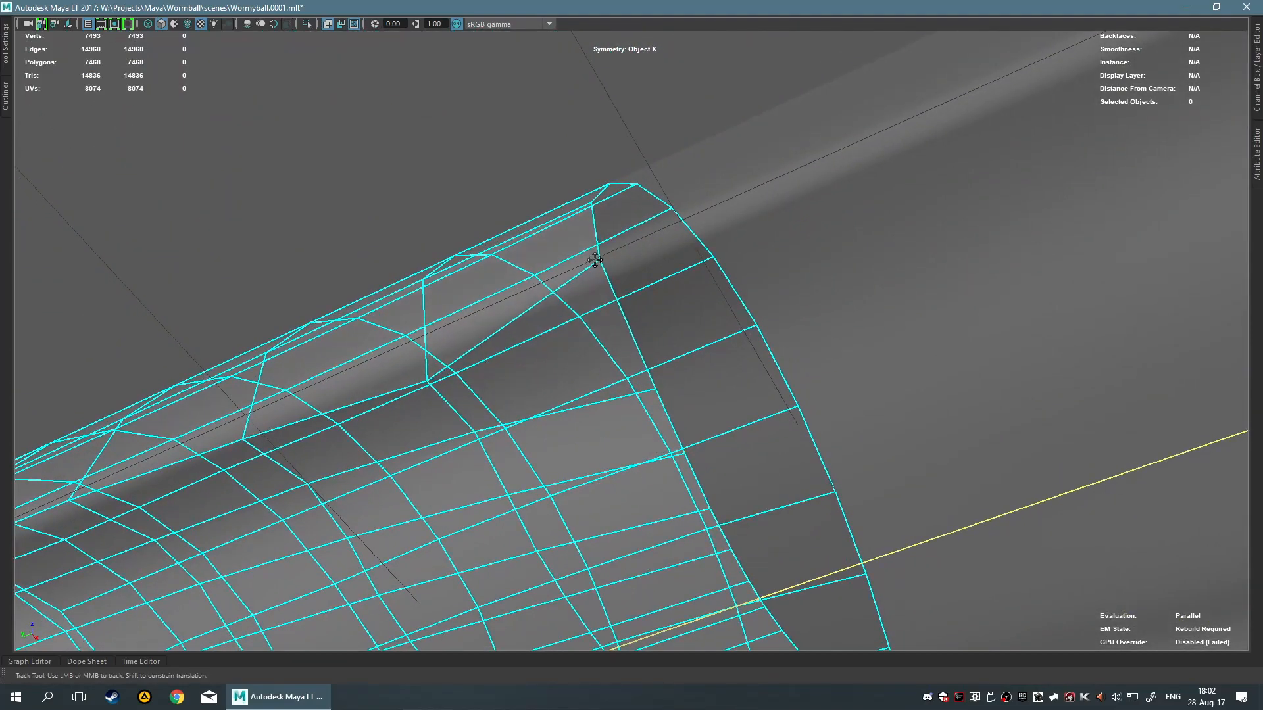
pyautogui.keyDown('alt'); pyautogui.moveTo(615, 327); pyautogui.dragTo(518, 551); pyautogui.keyUp('alt')
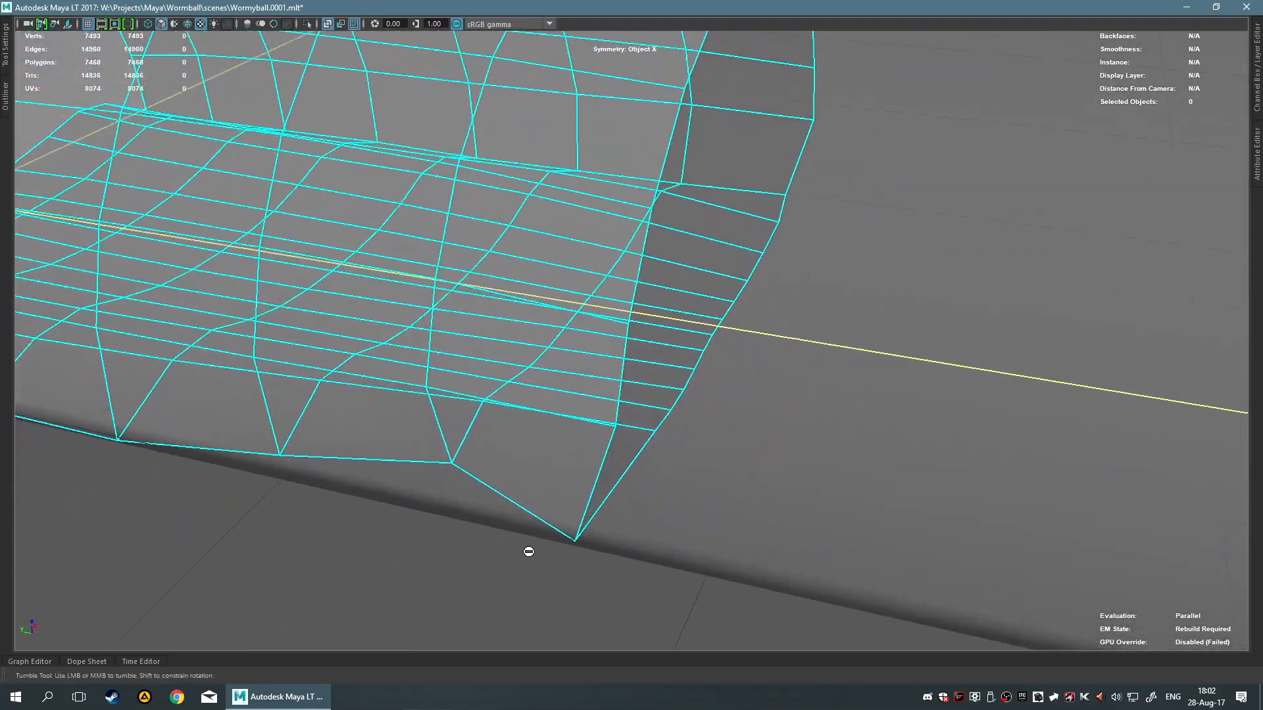
pyautogui.moveTo(458, 466); pyautogui.dragTo(482, 536)
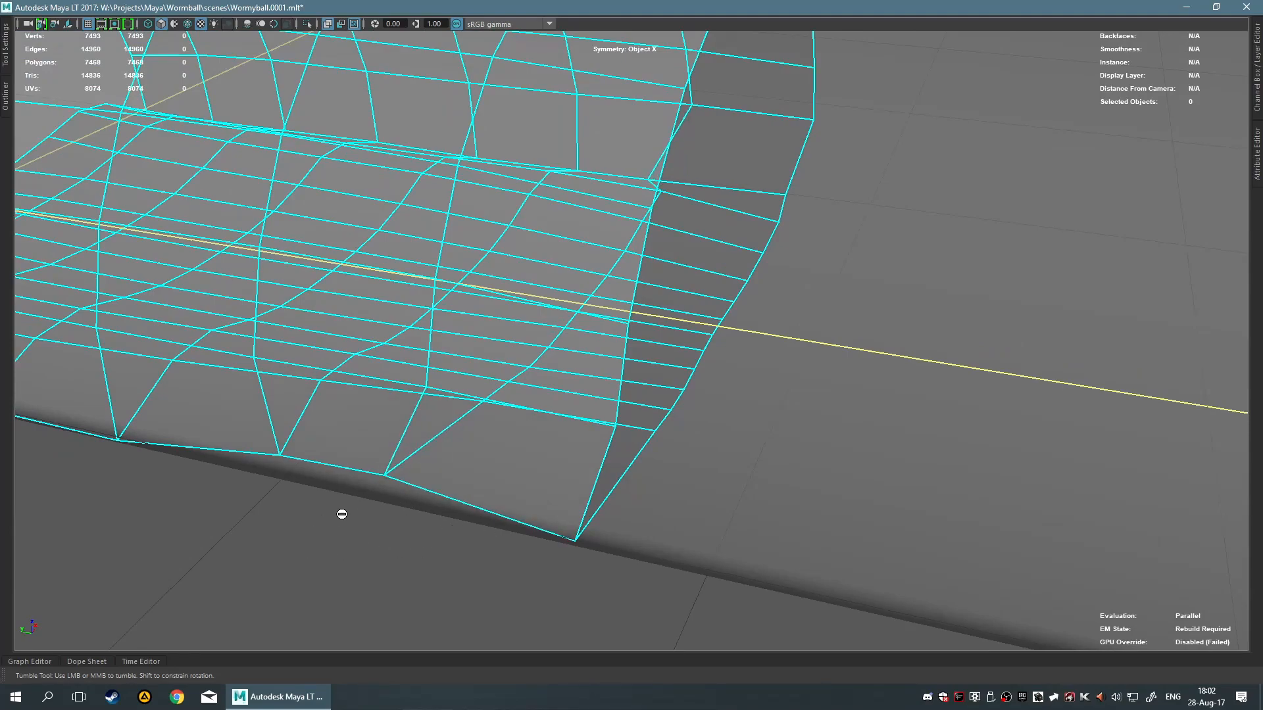
pyautogui.moveTo(373, 469); pyautogui.dragTo(383, 502)
pyautogui.keyDown('alt'); pyautogui.moveTo(366, 541); pyautogui.dragTo(454, 467, button='middle'); pyautogui.keyUp('alt')
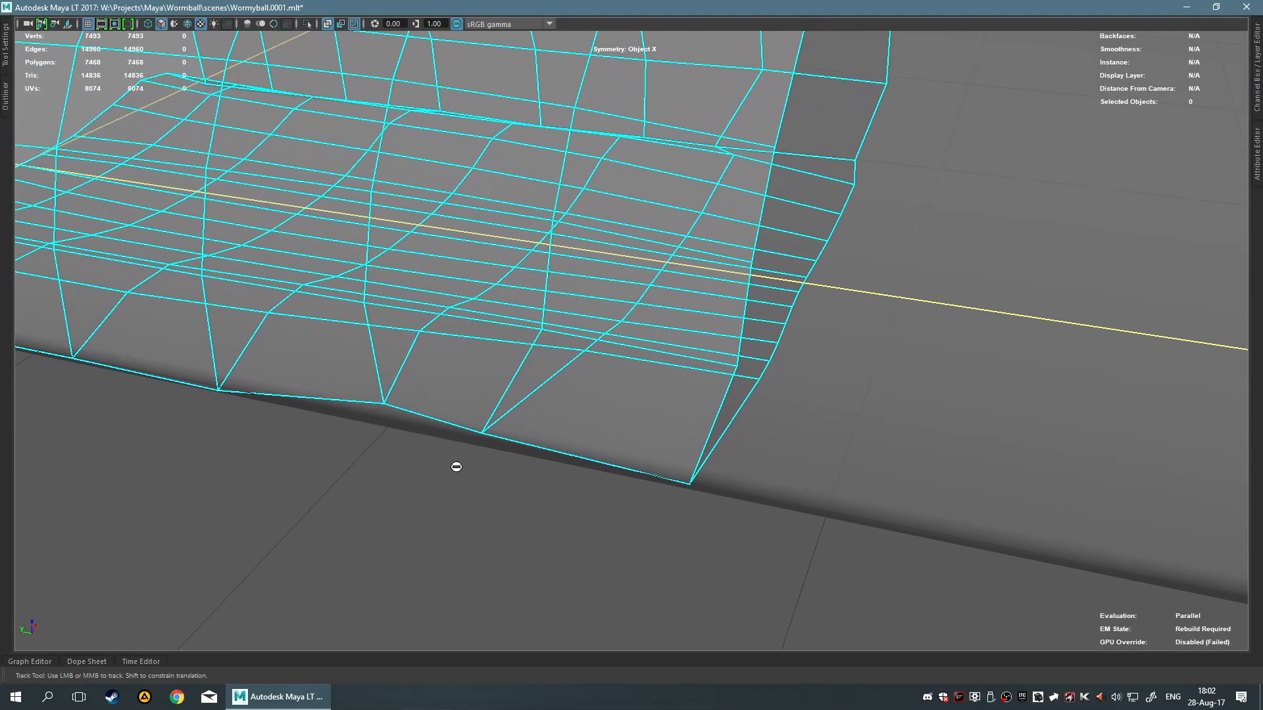
# Align the remaining corner vertices with the lower side edge and relax the adjoining underside quads
pyautogui.keyDown('alt'); pyautogui.moveTo(374, 471); pyautogui.dragTo(424, 442); pyautogui.keyUp('alt')
pyautogui.moveTo(492, 408); pyautogui.dragTo(457, 439)
pyautogui.moveTo(436, 393); pyautogui.dragTo(442, 420)
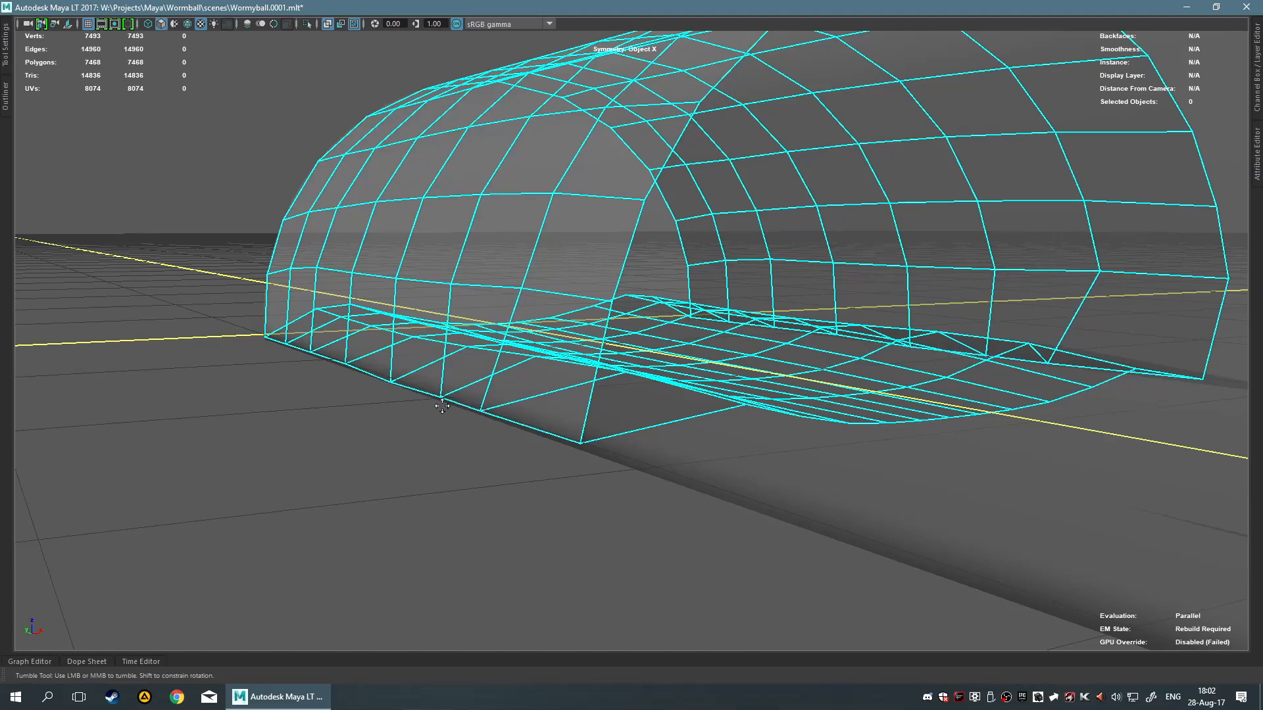
pyautogui.moveTo(404, 423)
pyautogui.keyDown('alt'); pyautogui.mouseDown()
pyautogui.moveTo(511, 490)
pyautogui.moveTo(338, 428)
pyautogui.moveTo(483, 470)
pyautogui.mouseUp(); pyautogui.keyUp('alt')
pyautogui.moveTo(543, 368)
pyautogui.keyDown('shift'); pyautogui.mouseDown()
pyautogui.moveTo(564, 354)
pyautogui.moveTo(522, 293)
pyautogui.moveTo(583, 282)
pyautogui.moveTo(759, 177)
pyautogui.mouseUp(); pyautogui.keyUp('shift')
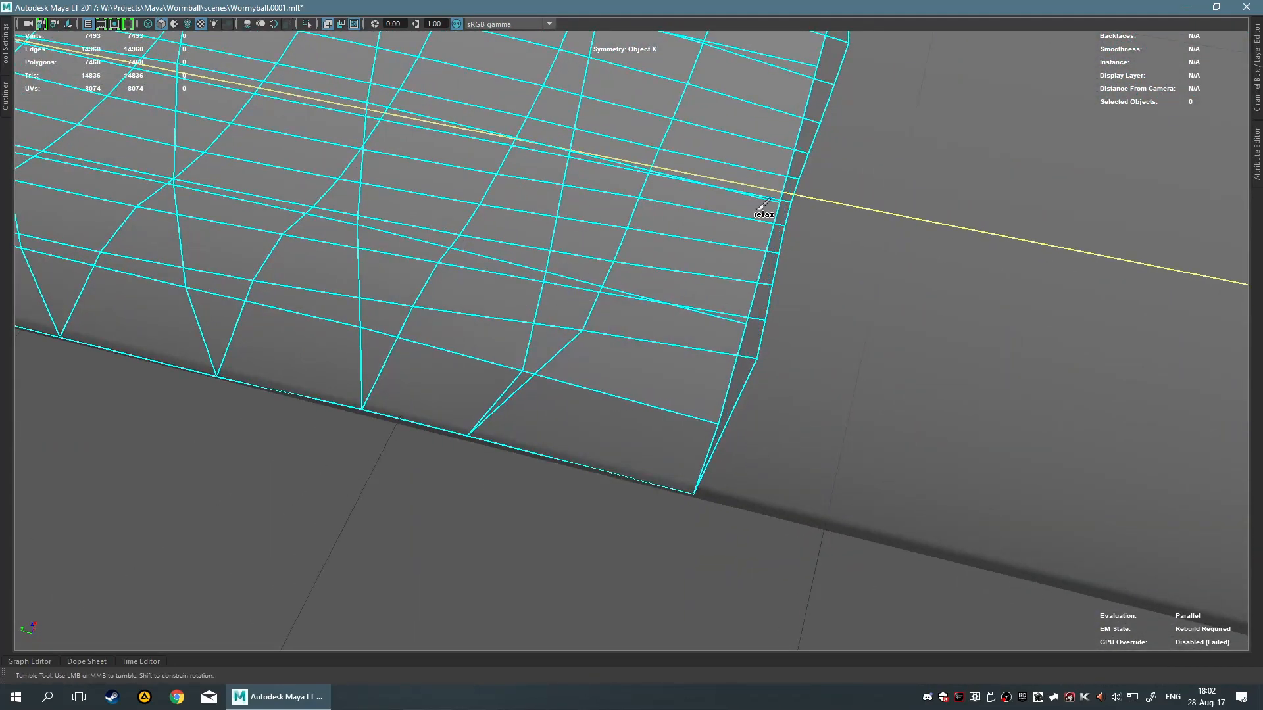
# Relax the retopology quads along the side of the worm's body
pyautogui.scroll(-3, 763, 230)
pyautogui.keyDown('alt'); pyautogui.moveTo(763, 248); pyautogui.dragTo(688, 263); pyautogui.keyUp('alt')
pyautogui.scroll(-6, 756, 283)
pyautogui.keyDown('alt'); pyautogui.moveTo(798, 300); pyautogui.dragTo(708, 277); pyautogui.keyUp('alt')
pyautogui.moveTo(651, 316)
pyautogui.keyDown('shift'); pyautogui.mouseDown()
pyautogui.moveTo(687, 414)
pyautogui.moveTo(802, 367)
pyautogui.moveTo(902, 390)
pyautogui.moveTo(866, 338)
pyautogui.mouseUp(); pyautogui.keyUp('shift')
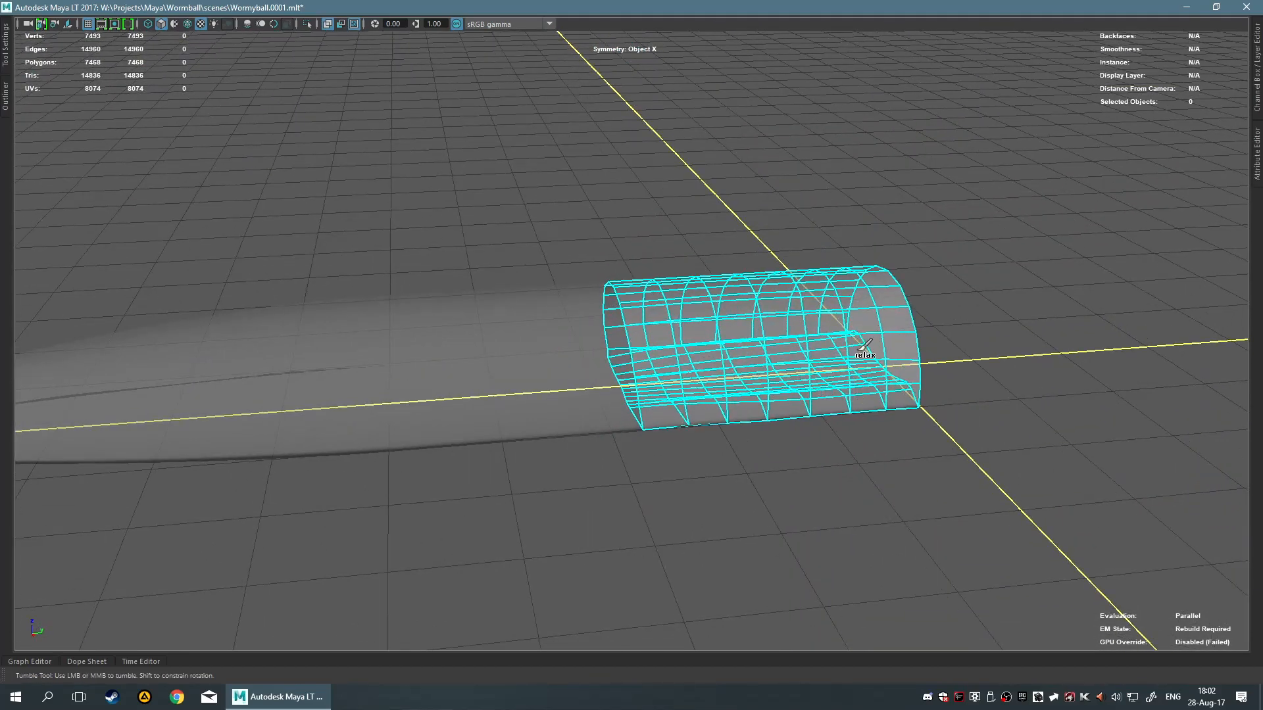
# Relax the underside quads along the length of the retopologized section to even out their spacing
pyautogui.keyDown('alt'); pyautogui.moveTo(578, 372); pyautogui.dragTo(664, 401); pyautogui.keyUp('alt')
pyautogui.scroll(6, 665, 407)
pyautogui.keyDown('alt'); pyautogui.moveTo(671, 486); pyautogui.dragTo(722, 361); pyautogui.keyUp('alt')
pyautogui.scroll(-5, 723, 361)
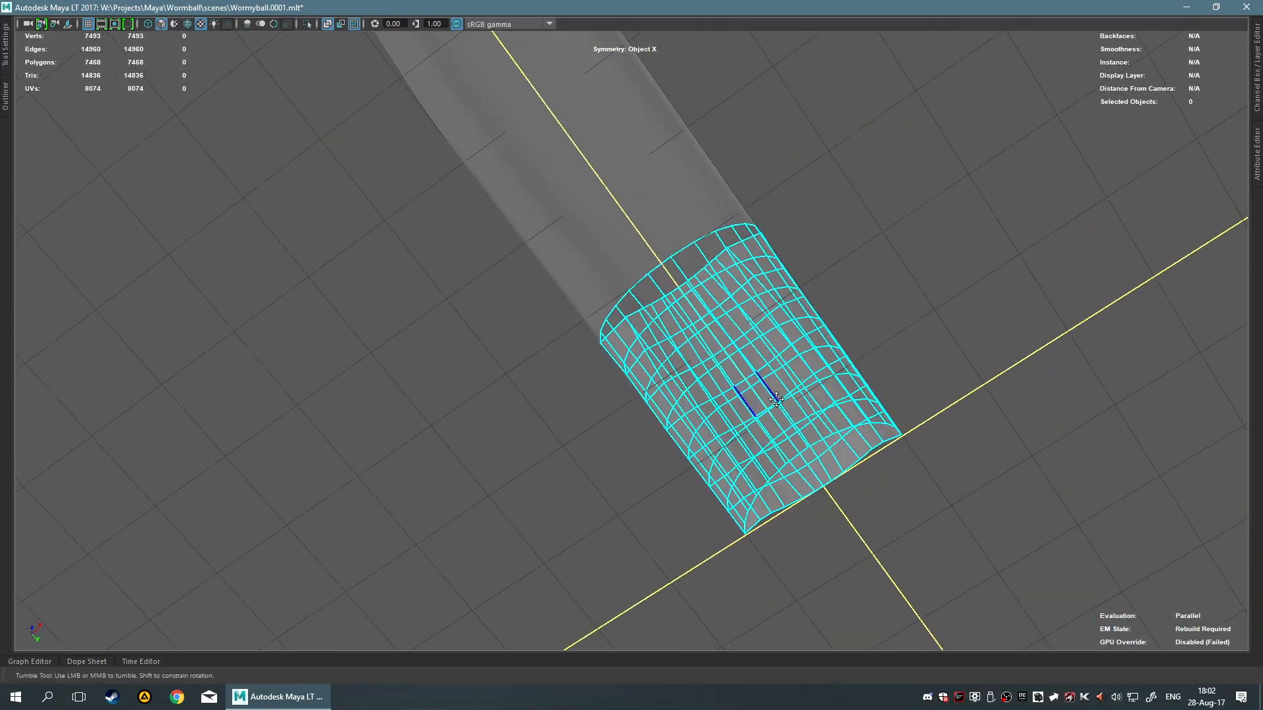
pyautogui.scroll(5, 757, 394)
pyautogui.moveTo(722, 265)
pyautogui.keyDown('shift'); pyautogui.mouseDown()
pyautogui.moveTo(717, 254)
pyautogui.moveTo(882, 185)
pyautogui.moveTo(941, 108)
pyautogui.moveTo(881, 132)
pyautogui.mouseUp(); pyautogui.keyUp('shift')
# Leave Quad Draw and select the retopology mesh in object mode
pyautogui.scroll(-5, 934, 254)
pyautogui.keyDown('alt'); pyautogui.moveTo(924, 262); pyautogui.dragTo(730, 380); pyautogui.keyUp('alt')
pyautogui.press('q')
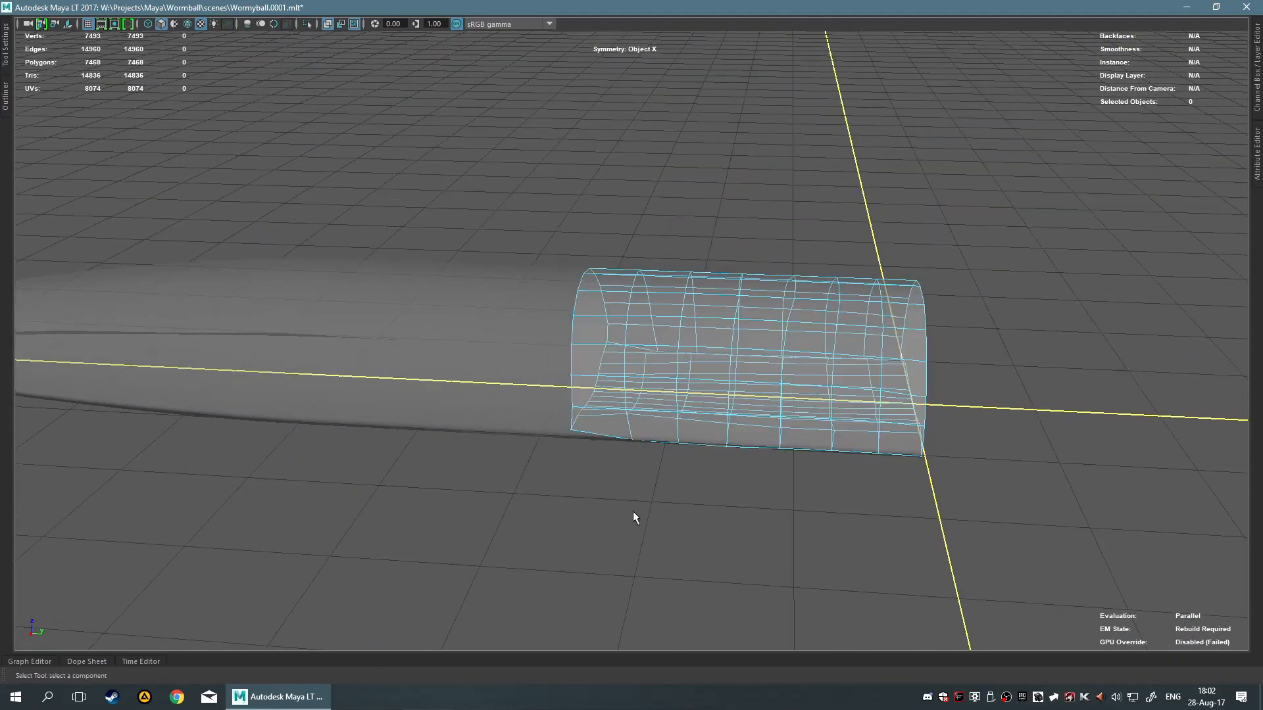
pyautogui.scroll(-5, 633, 511)
pyautogui.press('F8')
pyautogui.moveTo(700, 404); pyautogui.dragTo(708, 279)
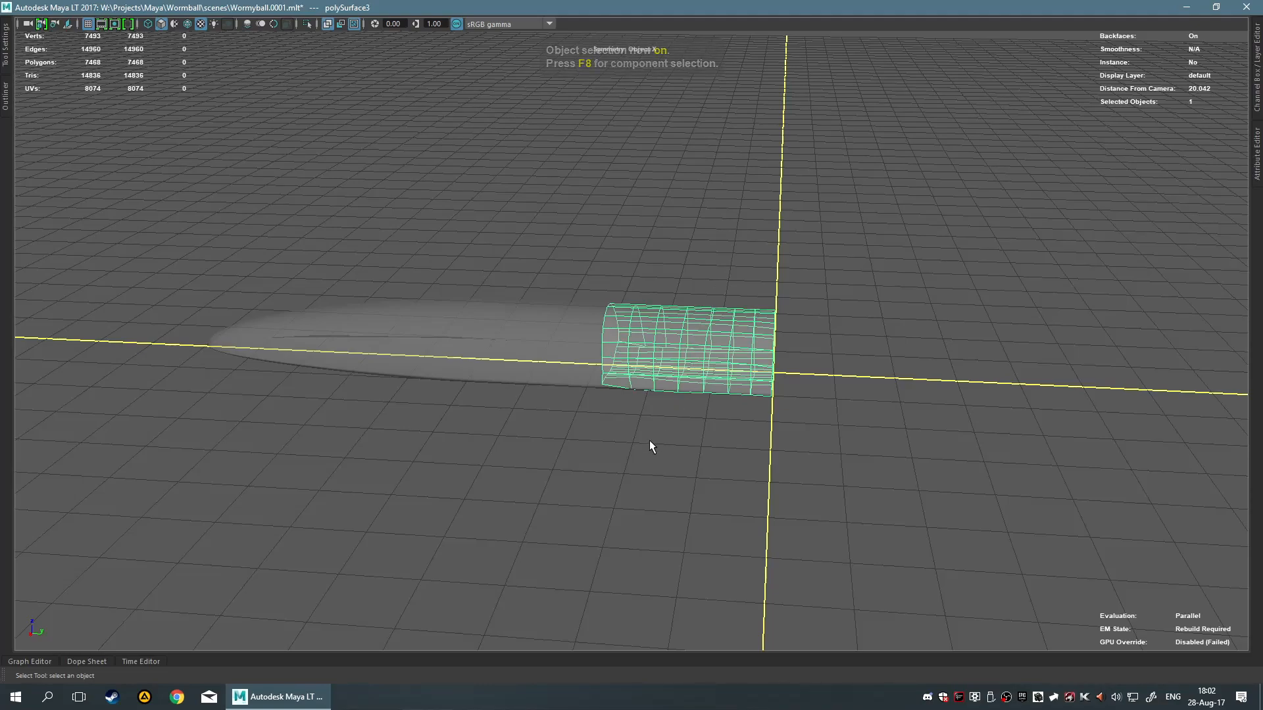
# Turn off X-Ray shading in the viewport so the meshes display opaquely
pyautogui.scroll(5, 650, 440)
pyautogui.keyDown('alt'); pyautogui.moveTo(788, 442); pyautogui.dragTo(666, 423, button='middle'); pyautogui.keyUp('alt')
pyautogui.scroll(2, 658, 421)
pyautogui.keyDown('alt'); pyautogui.moveTo(519, 428); pyautogui.dragTo(794, 411, button='middle'); pyautogui.keyUp('alt')
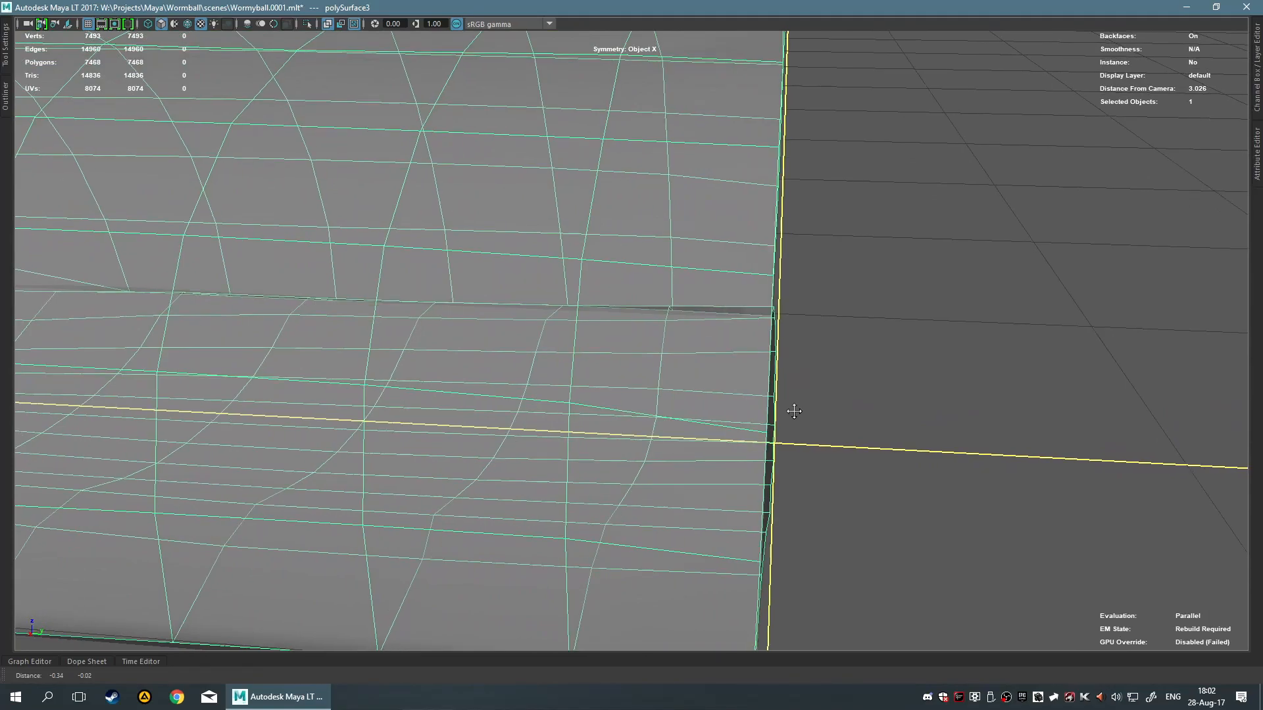
pyautogui.keyDown('alt'); pyautogui.moveTo(833, 421); pyautogui.dragTo(774, 406); pyautogui.keyUp('alt')
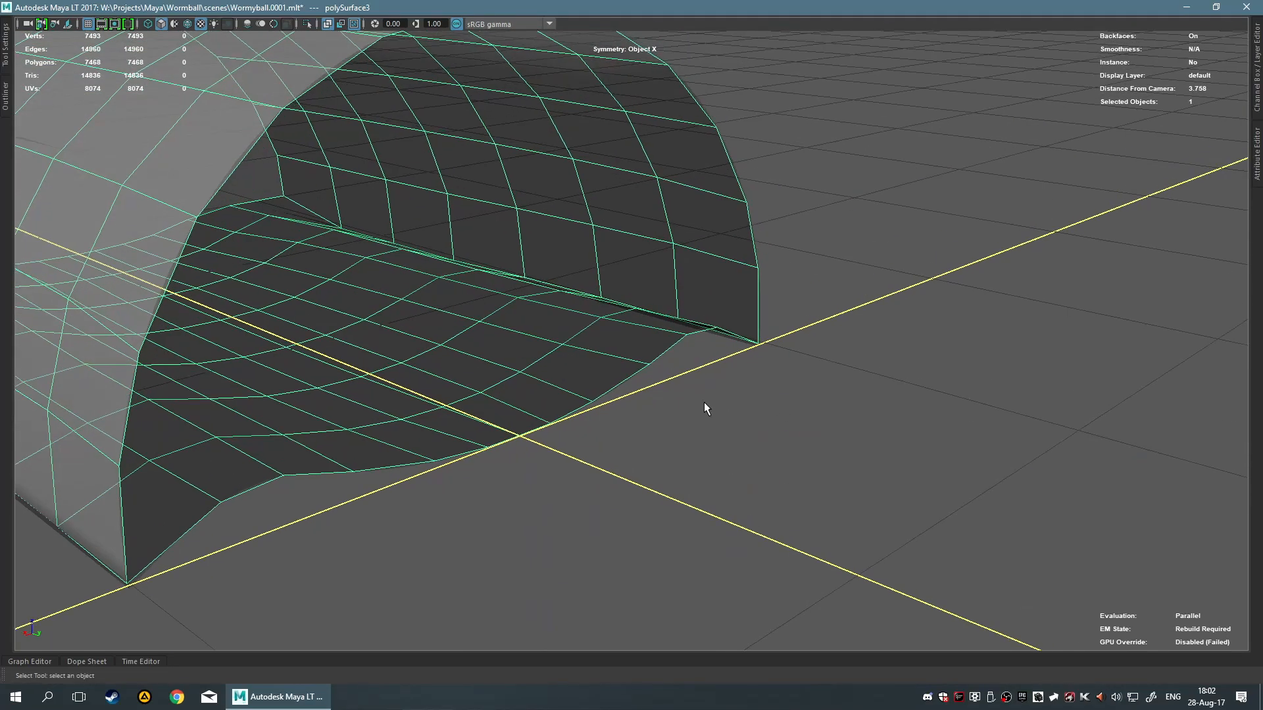
pyautogui.press('F11')
pyautogui.press('space')
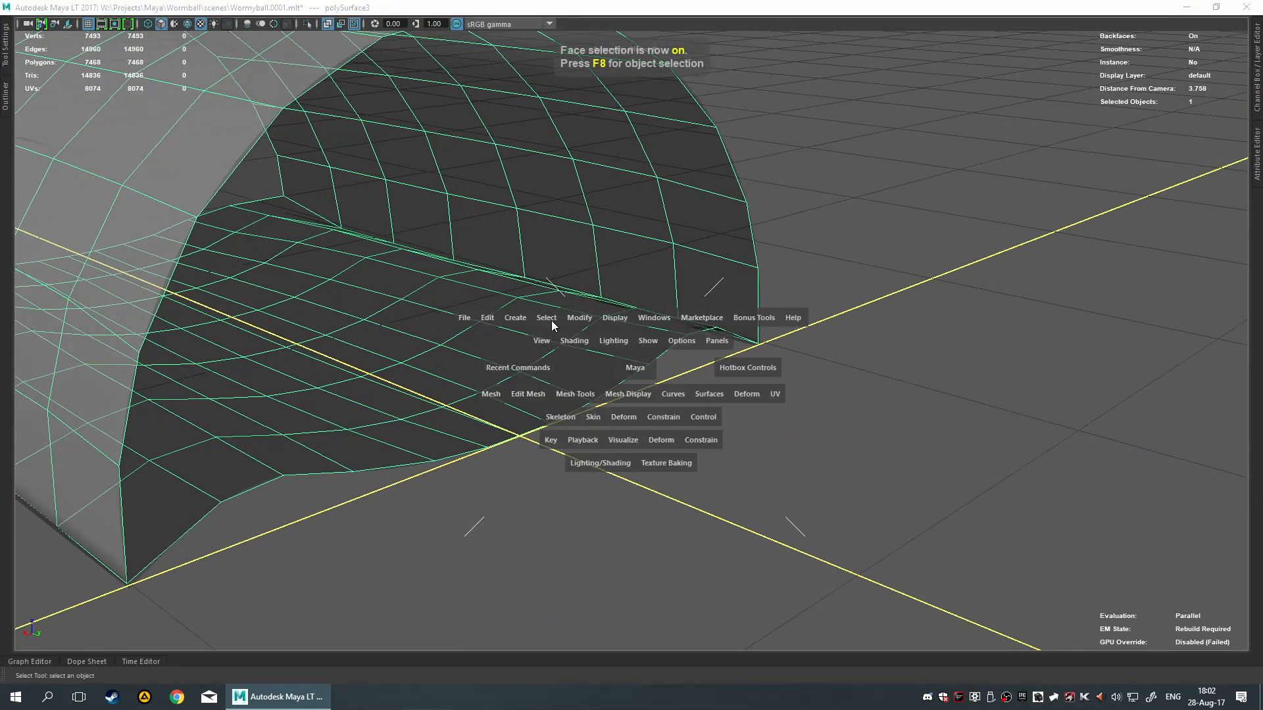
pyautogui.click(581, 342)
pyautogui.click(618, 476)
# Disable Make Live on PlayerWorm_HI and hide it, keeping only the retopology mesh on display and selected
pyautogui.keyDown('alt'); pyautogui.moveTo(634, 452); pyautogui.dragTo(644, 467); pyautogui.keyUp('alt')
pyautogui.scroll(-6, 513, 318)
pyautogui.keyDown('alt'); pyautogui.moveTo(514, 318); pyautogui.dragTo(740, 358); pyautogui.keyUp('alt')
pyautogui.click(514, 266)
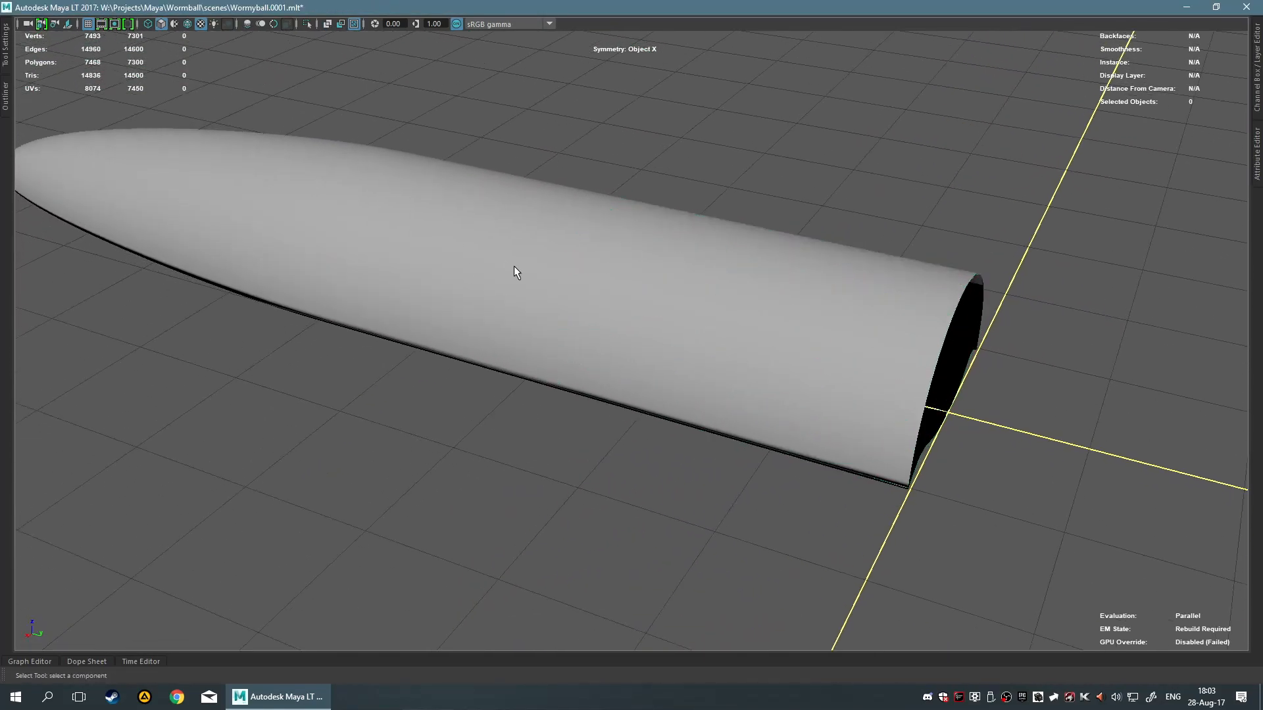
pyautogui.hotkey('ctrl', 'z')
pyautogui.hotkey('ctrl', 'z')
pyautogui.press('h')
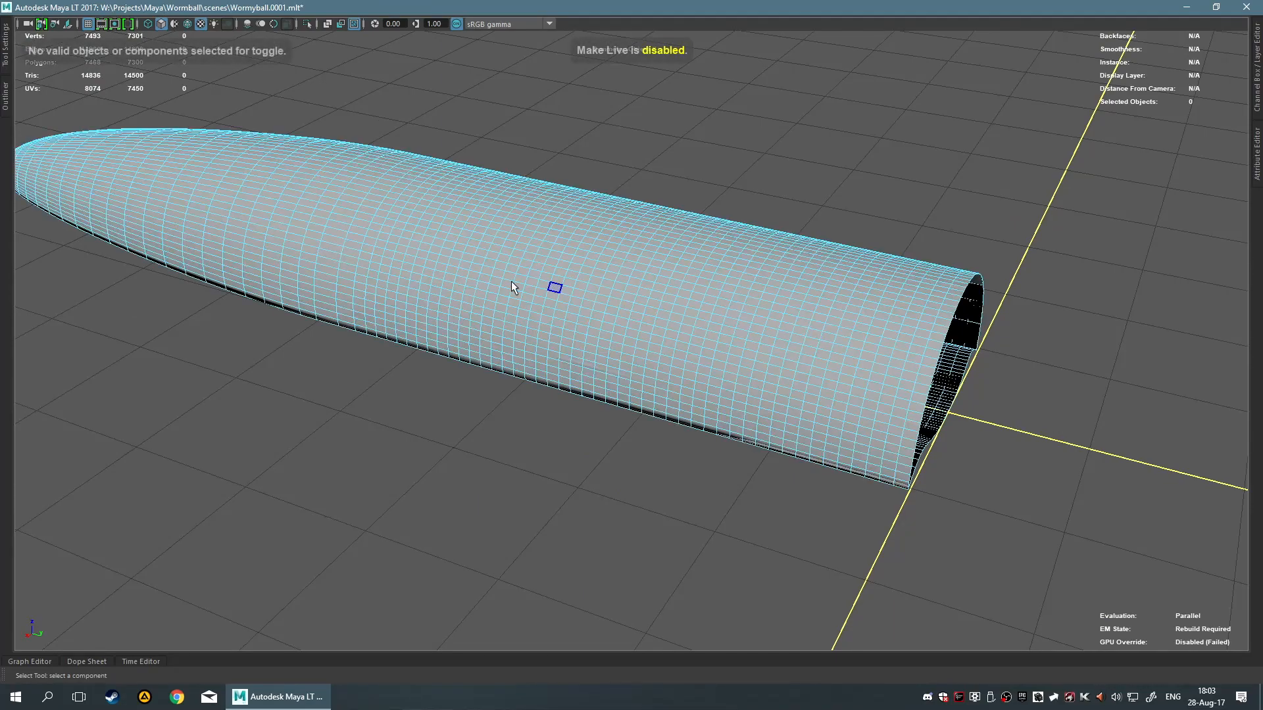
pyautogui.press('F8')
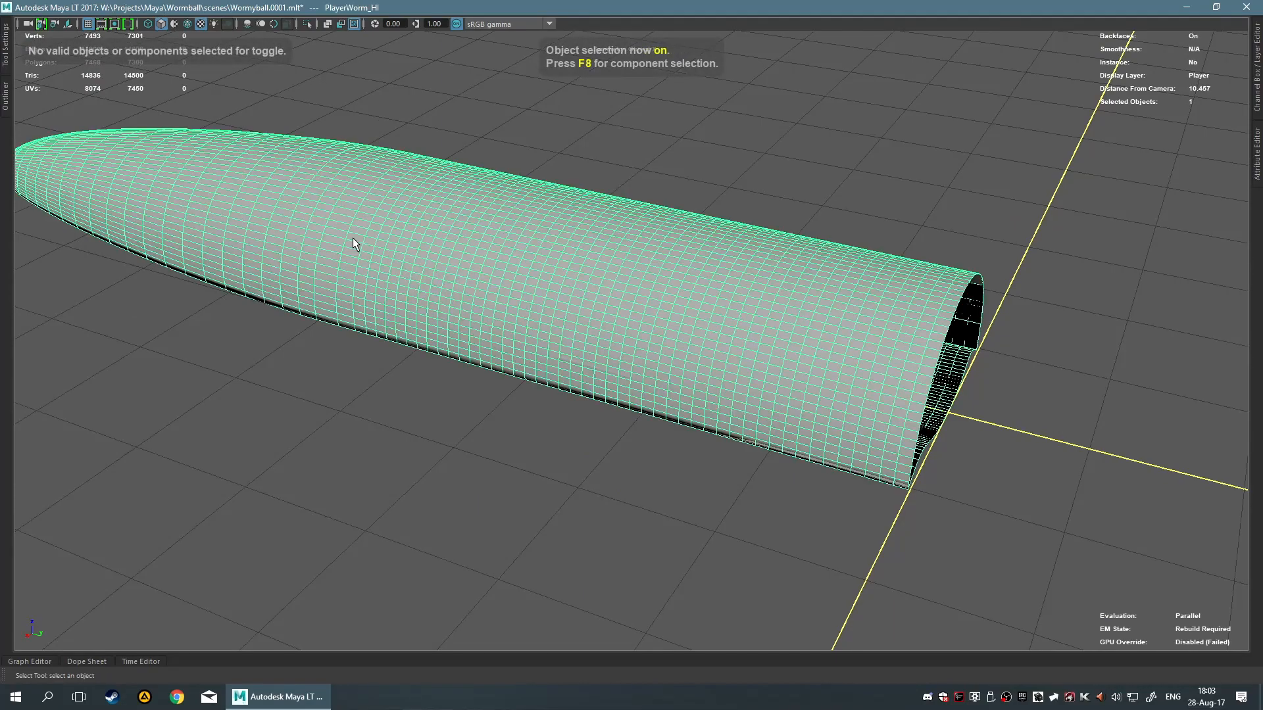
pyautogui.press('h')
pyautogui.click(721, 414)
pyautogui.scroll(5, 930, 351)
pyautogui.keyDown('alt'); pyautogui.moveTo(1018, 360); pyautogui.dragTo(695, 350); pyautogui.keyUp('alt')
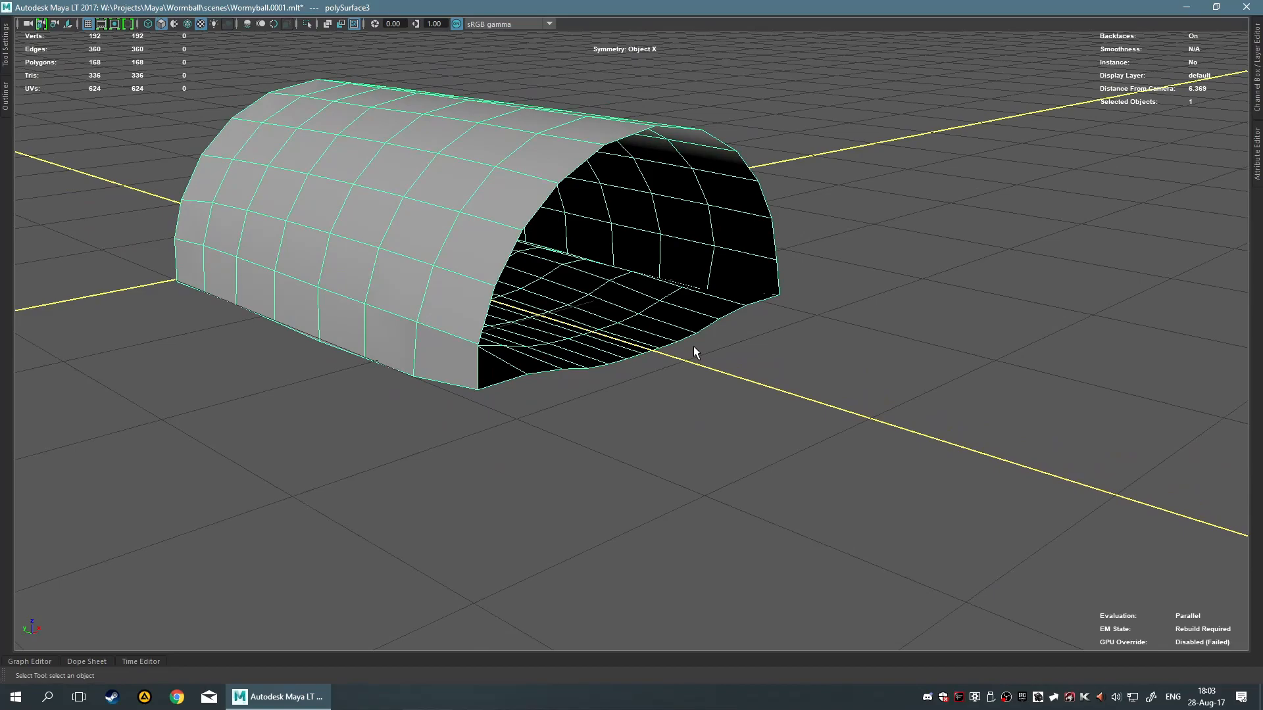
pyautogui.keyDown('alt'); pyautogui.moveTo(414, 366); pyautogui.dragTo(662, 332); pyautogui.keyUp('alt')
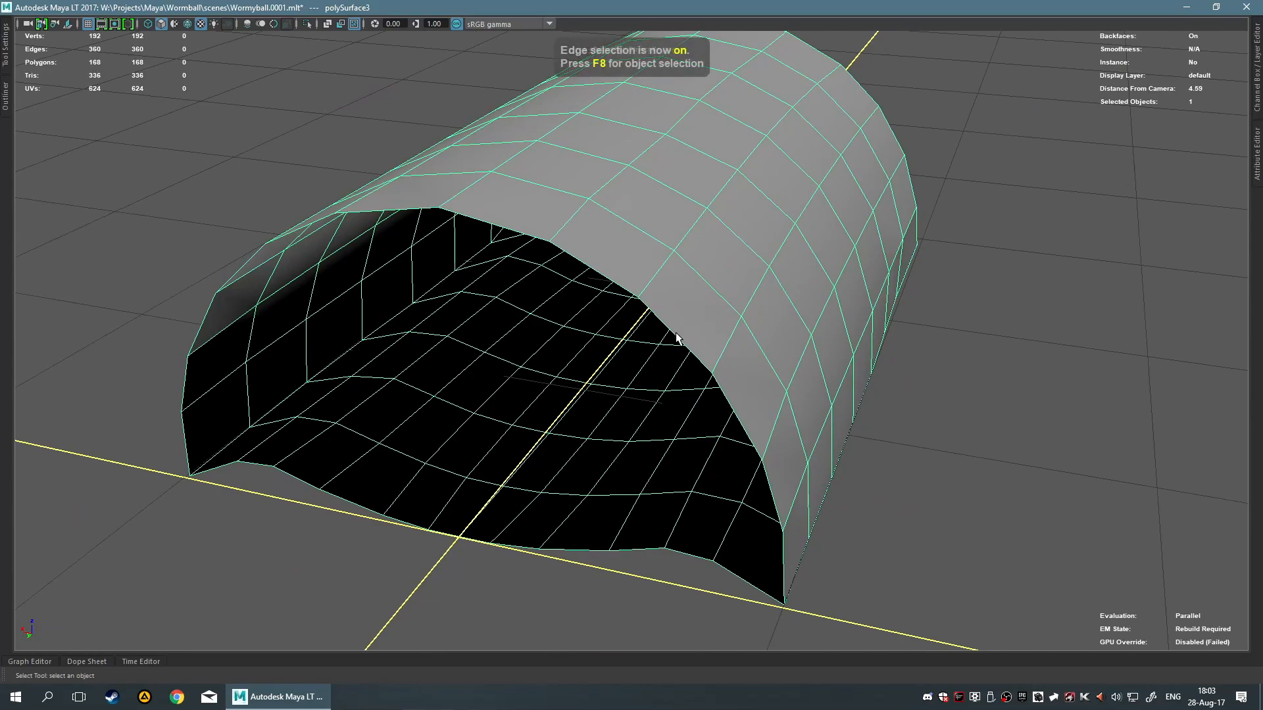
pyautogui.doubleClick(682, 340)
pyautogui.keyDown('alt'); pyautogui.moveTo(696, 337); pyautogui.dragTo(886, 293); pyautogui.keyUp('alt')
pyautogui.press('e')
pyautogui.press('r')
pyautogui.scroll(4, 738, 273)
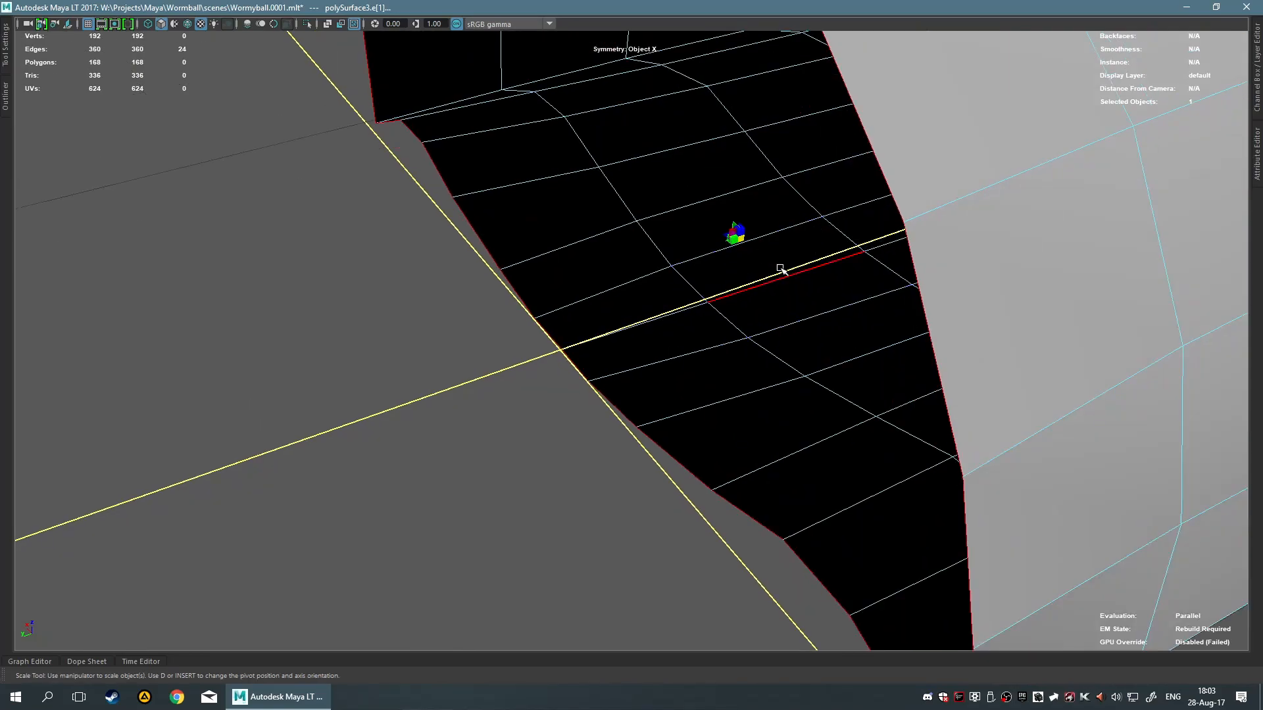
pyautogui.scroll(2, 780, 269)
pyautogui.keyDown('alt'); pyautogui.moveTo(780, 269); pyautogui.dragTo(899, 295); pyautogui.keyUp('alt')
pyautogui.scroll(-5, 903, 248)
pyautogui.scroll(3, 1006, 316)
pyautogui.keyDown('alt'); pyautogui.moveTo(1017, 316); pyautogui.dragTo(733, 285, button='middle'); pyautogui.keyUp('alt')
pyautogui.scroll(3, 720, 284)
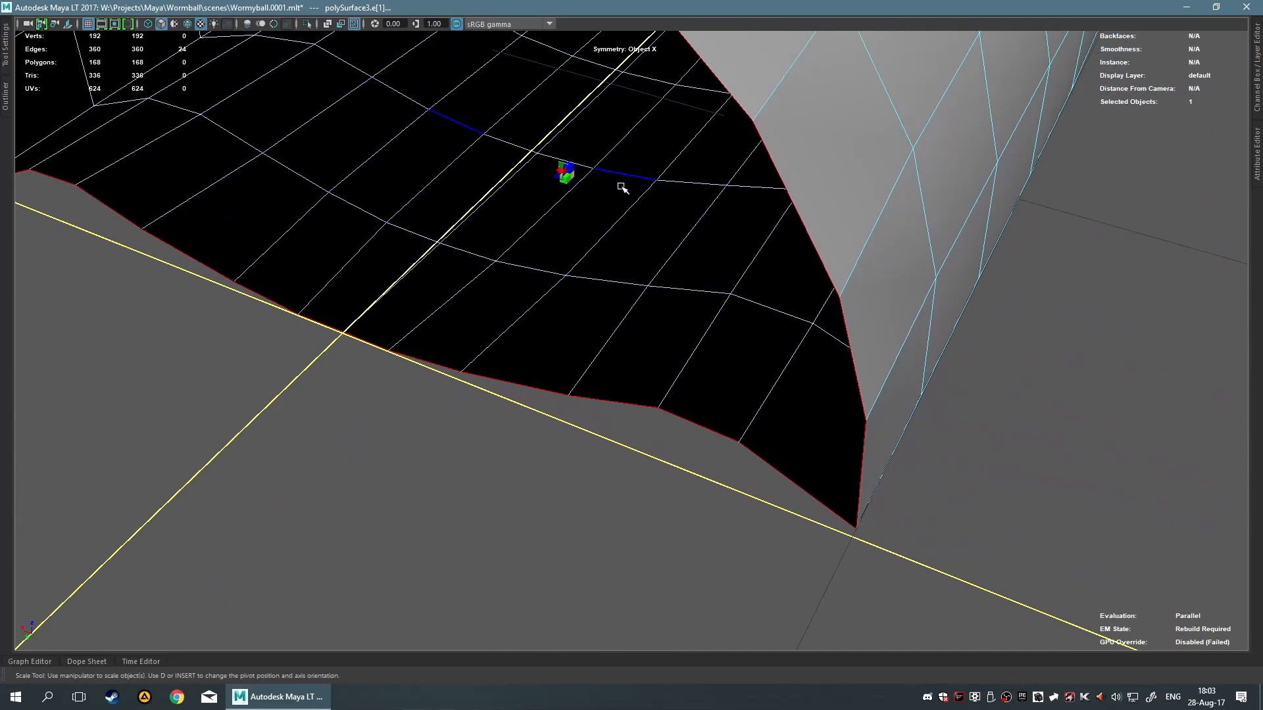
pyautogui.scroll(2, 612, 186)
pyautogui.press('w')
pyautogui.press('d')
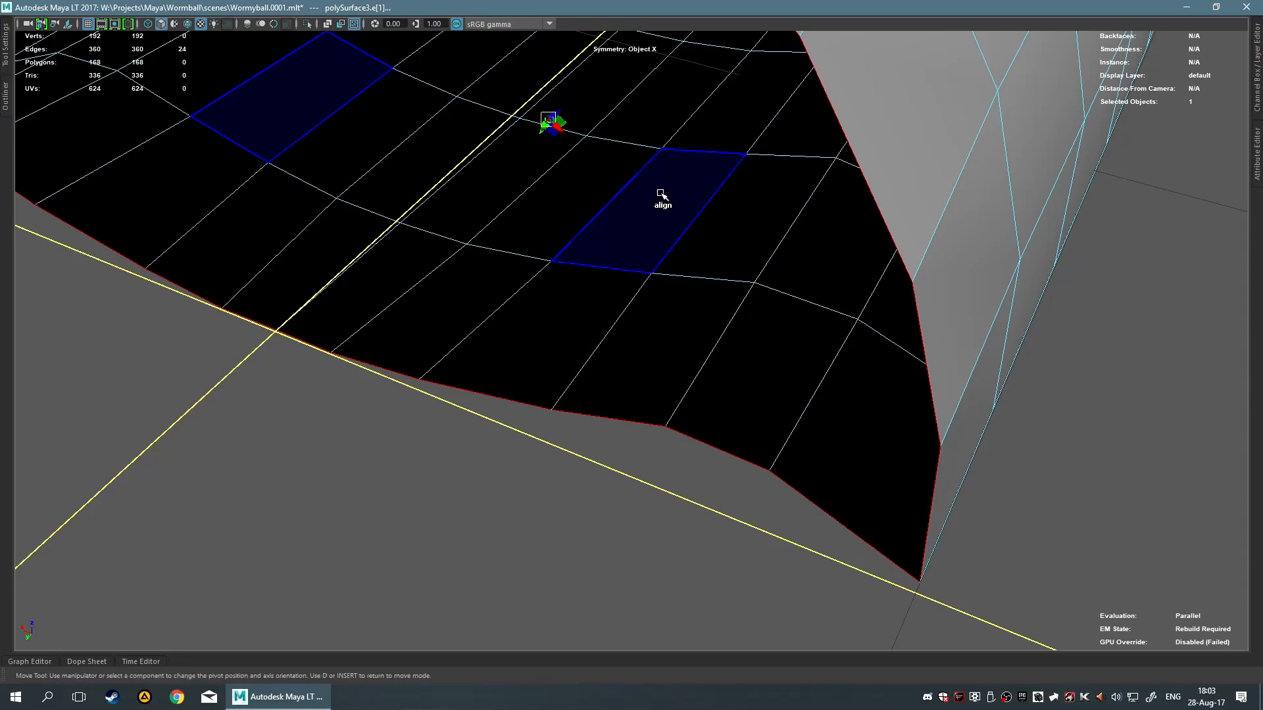
pyautogui.scroll(-6, 661, 196)
pyautogui.keyDown('alt'); pyautogui.moveTo(723, 220); pyautogui.dragTo(694, 237); pyautogui.keyUp('alt')
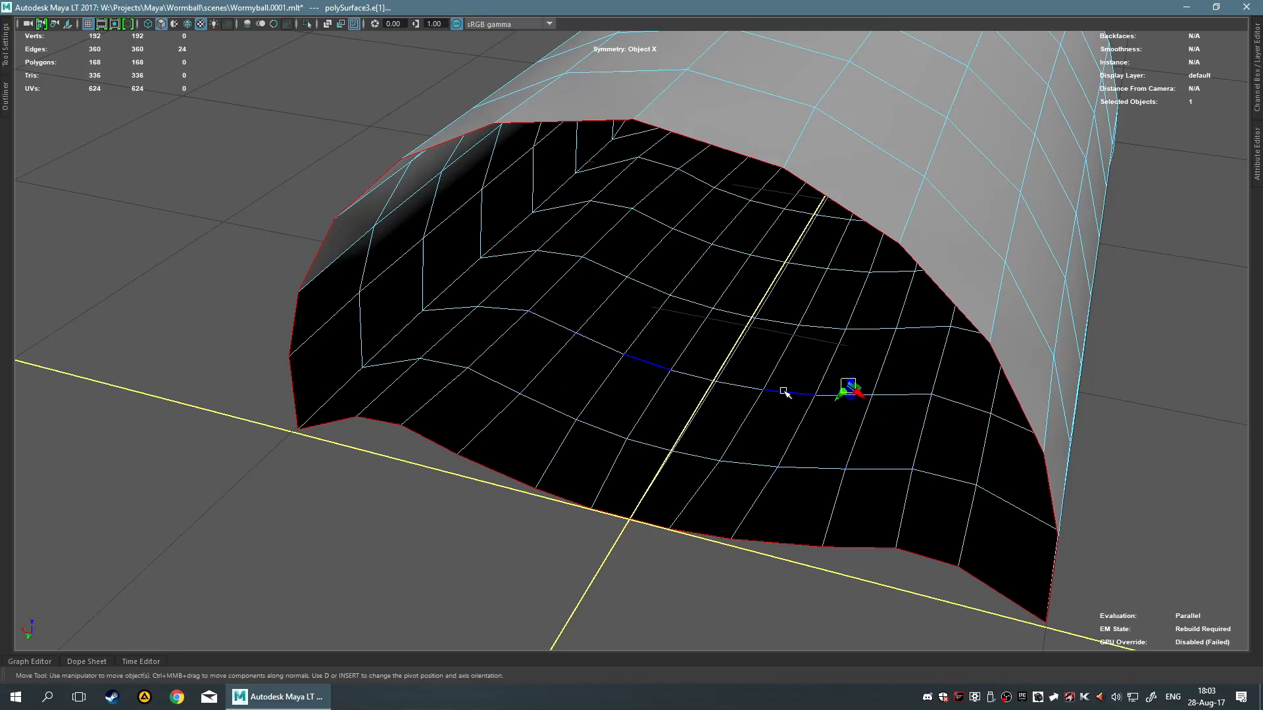
pyautogui.click(1139, 342)
pyautogui.press('F8')
# Examine the rim's lower border and the surrounding underside quads near the world origin up close
pyautogui.scroll(-2, 950, 227)
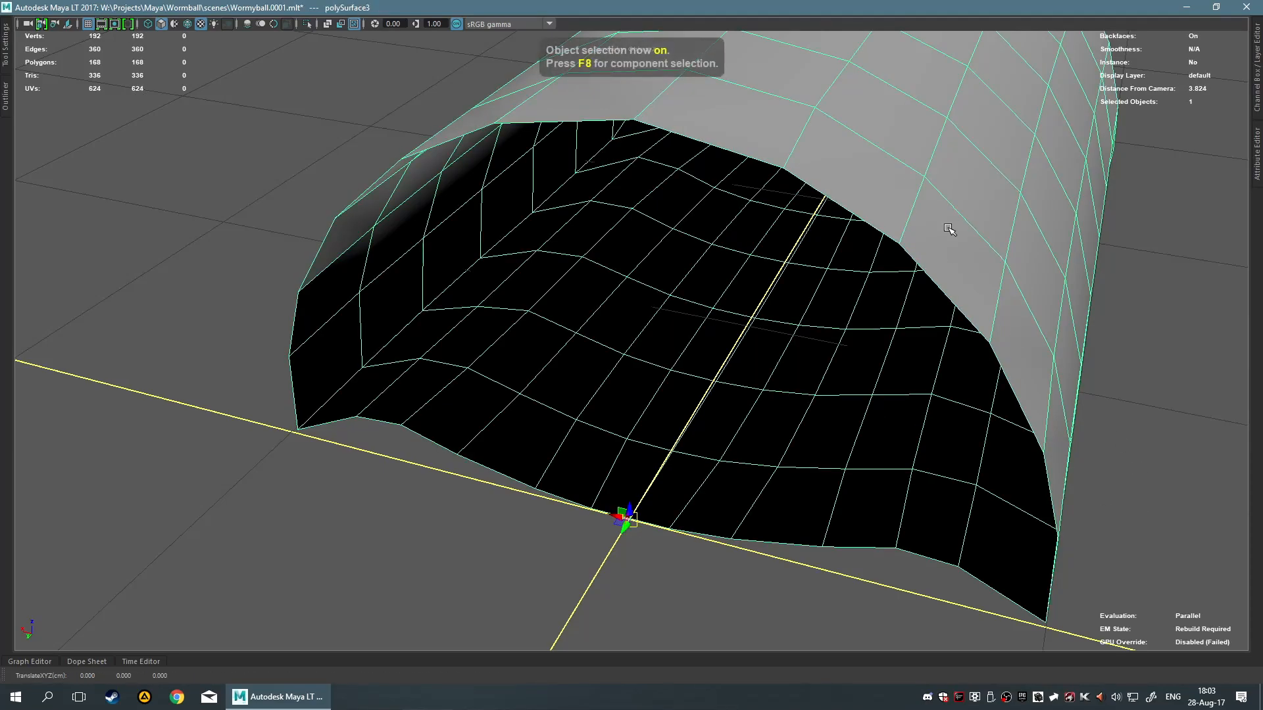
pyautogui.scroll(2, 848, 385)
pyautogui.scroll(-5, 828, 421)
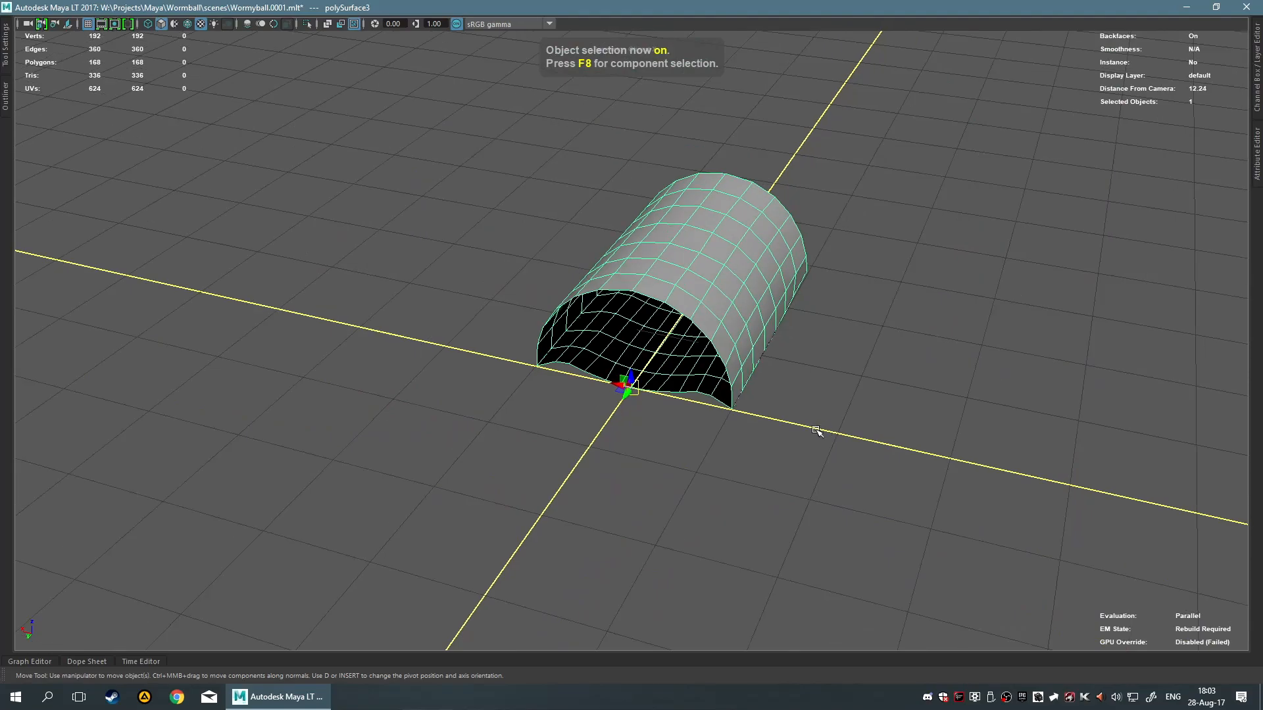
pyautogui.scroll(6, 743, 447)
pyautogui.scroll(3, 757, 326)
pyautogui.keyDown('alt'); pyautogui.moveTo(765, 342); pyautogui.dragTo(766, 253, button='middle'); pyautogui.keyUp('alt')
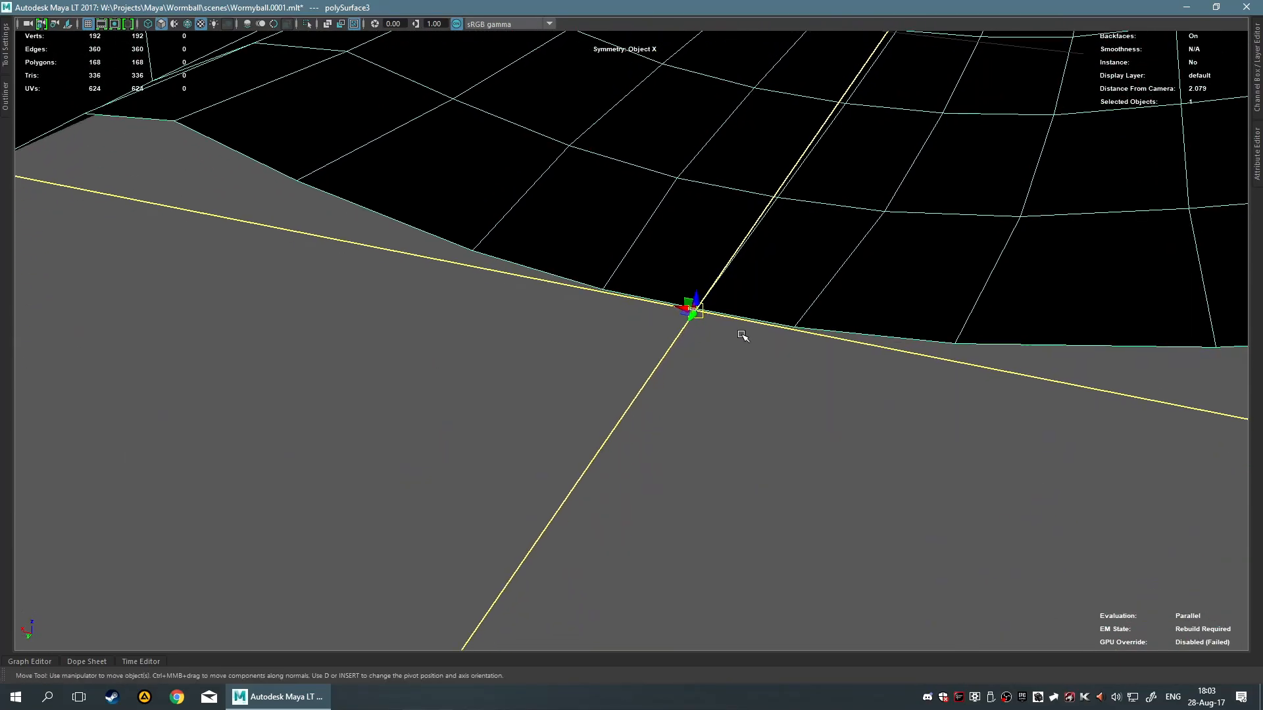
pyautogui.keyDown('alt'); pyautogui.moveTo(742, 345); pyautogui.dragTo(748, 298); pyautogui.keyUp('alt')
pyautogui.scroll(2, 741, 408)
pyautogui.scroll(-2, 754, 436)
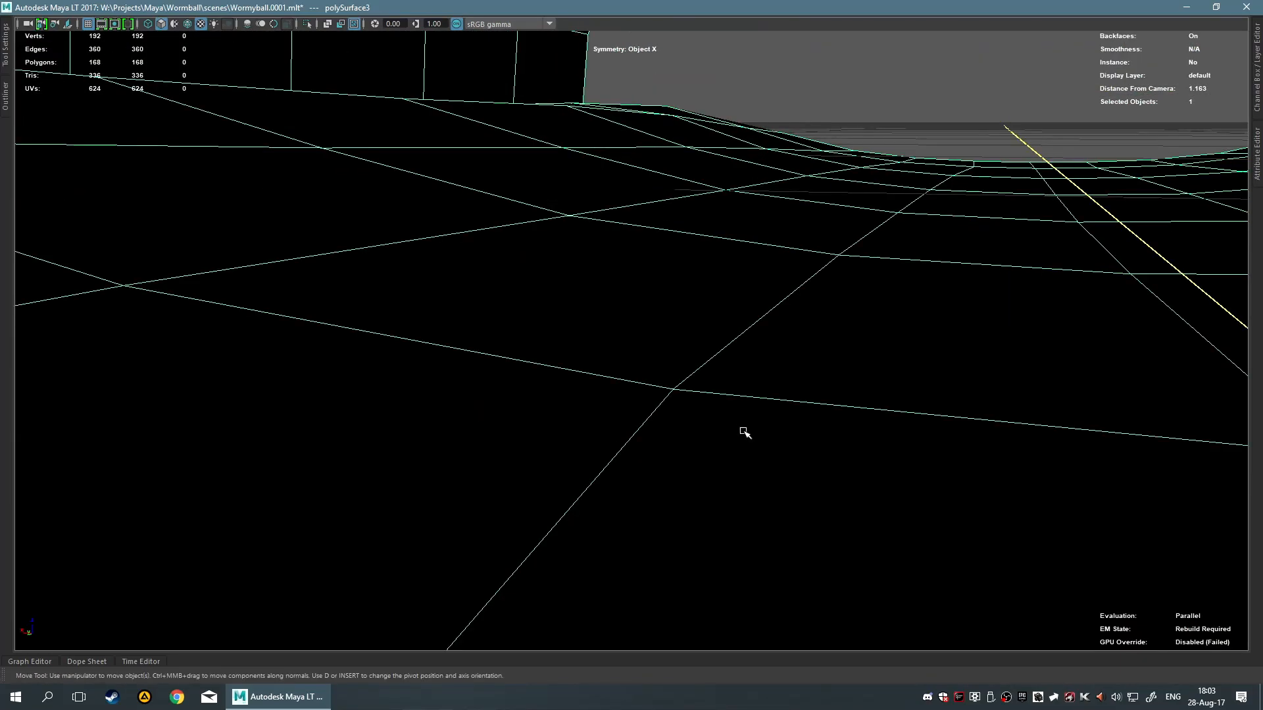
pyautogui.scroll(-1, 747, 434)
pyautogui.hotkey('ctrl', 'd')
pyautogui.hotkey('ctrl', 'z')
pyautogui.scroll(-2, 774, 469)
pyautogui.keyDown('alt'); pyautogui.moveTo(827, 363); pyautogui.dragTo(783, 395); pyautogui.keyUp('alt')
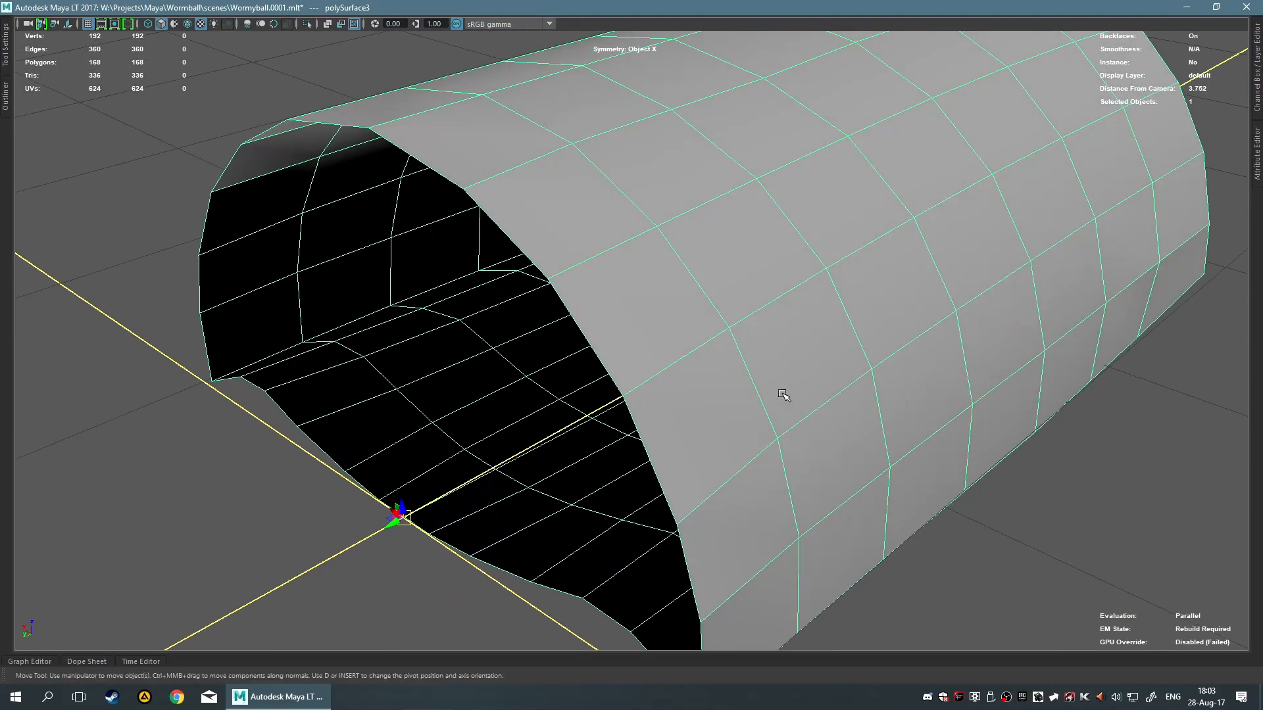
pyautogui.hotkey('ctrl', 'shift', 'f')
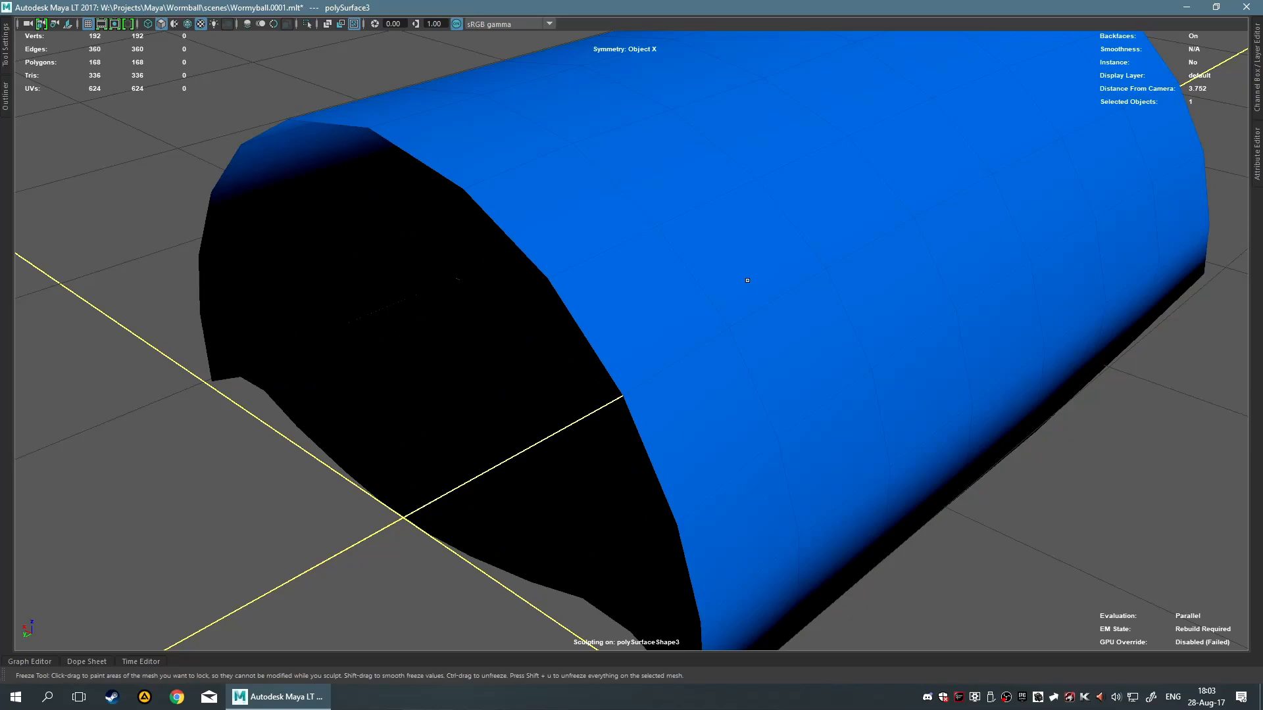
pyautogui.press('q')
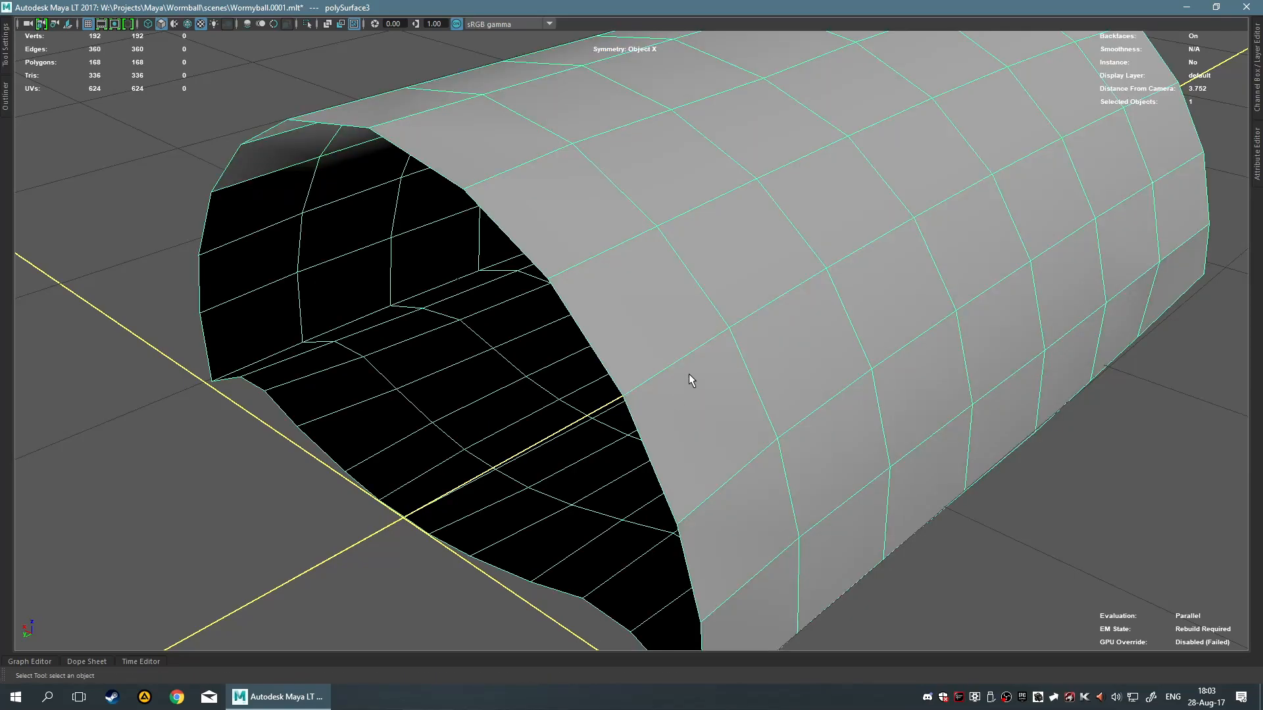
# Select the retopology mesh's open rim edge loop at the world origin and activate the Scale tool
pyautogui.press('F11')
pyautogui.press('F10')
pyautogui.doubleClick(605, 369)
pyautogui.press('e')
pyautogui.press('r')
pyautogui.scroll(3, 526, 446)
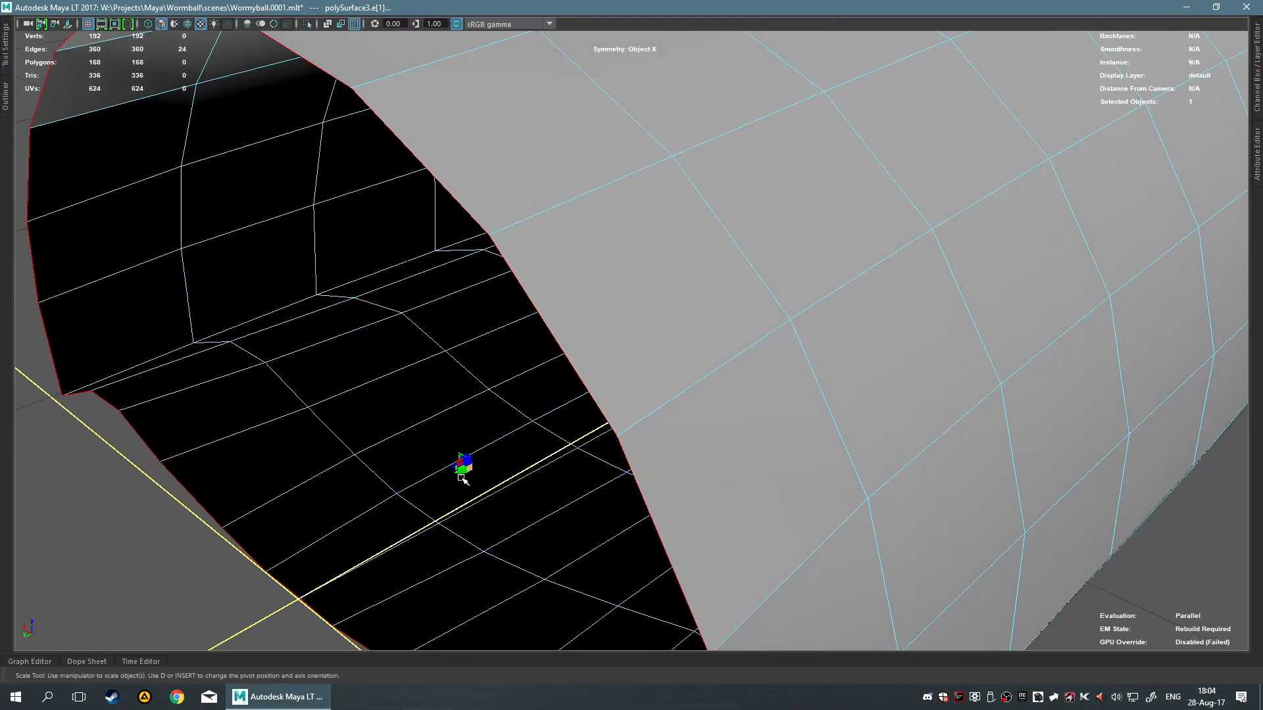
# Try to flatten the selected rim edge loop by scaling it along the body's length
pyautogui.moveTo(461, 473); pyautogui.dragTo(373, 505)
pyautogui.hotkey('ctrl', 'z')
pyautogui.keyDown('alt'); pyautogui.moveTo(492, 483); pyautogui.dragTo(538, 473); pyautogui.keyUp('alt')
pyautogui.moveTo(897, 242); pyautogui.dragTo(713, 400)
pyautogui.hotkey('ctrl', 'z')
# Set the manipulators' global scale to 1.50 in the display preferences and save them
pyautogui.press('space')
pyautogui.moveTo(402, 327); pyautogui.dragTo(616, 468)
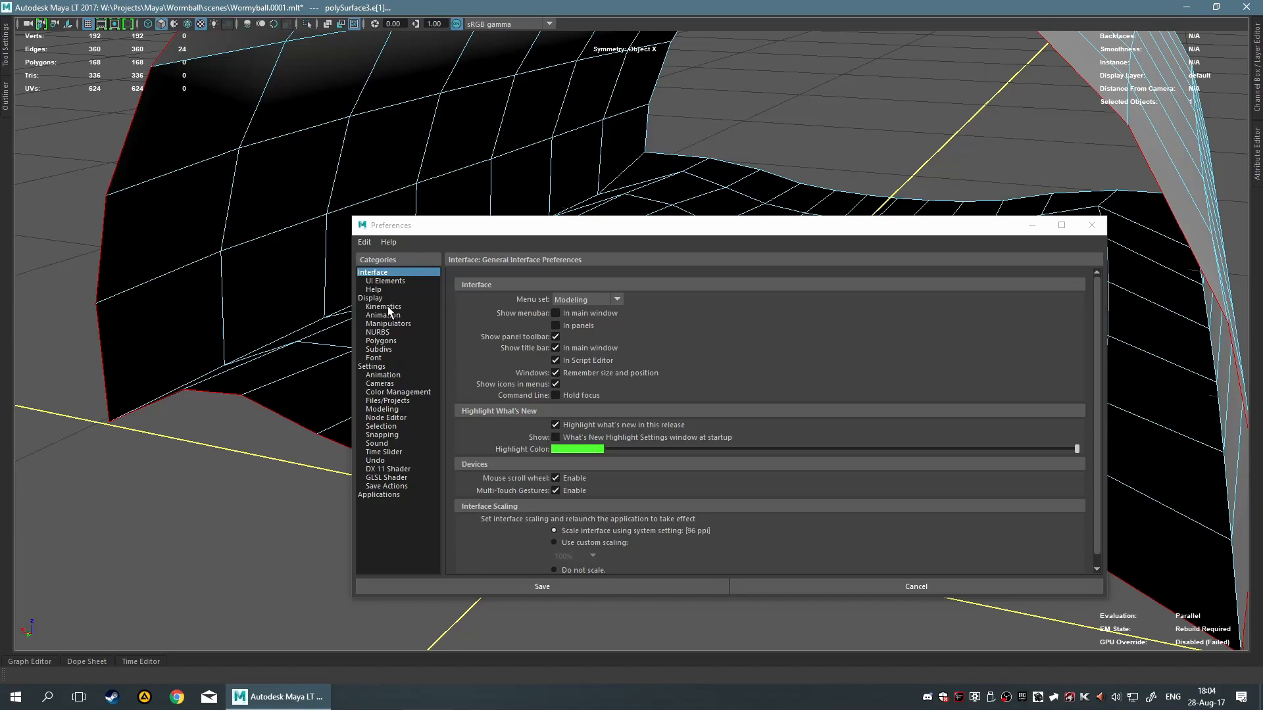
pyautogui.click(383, 341)
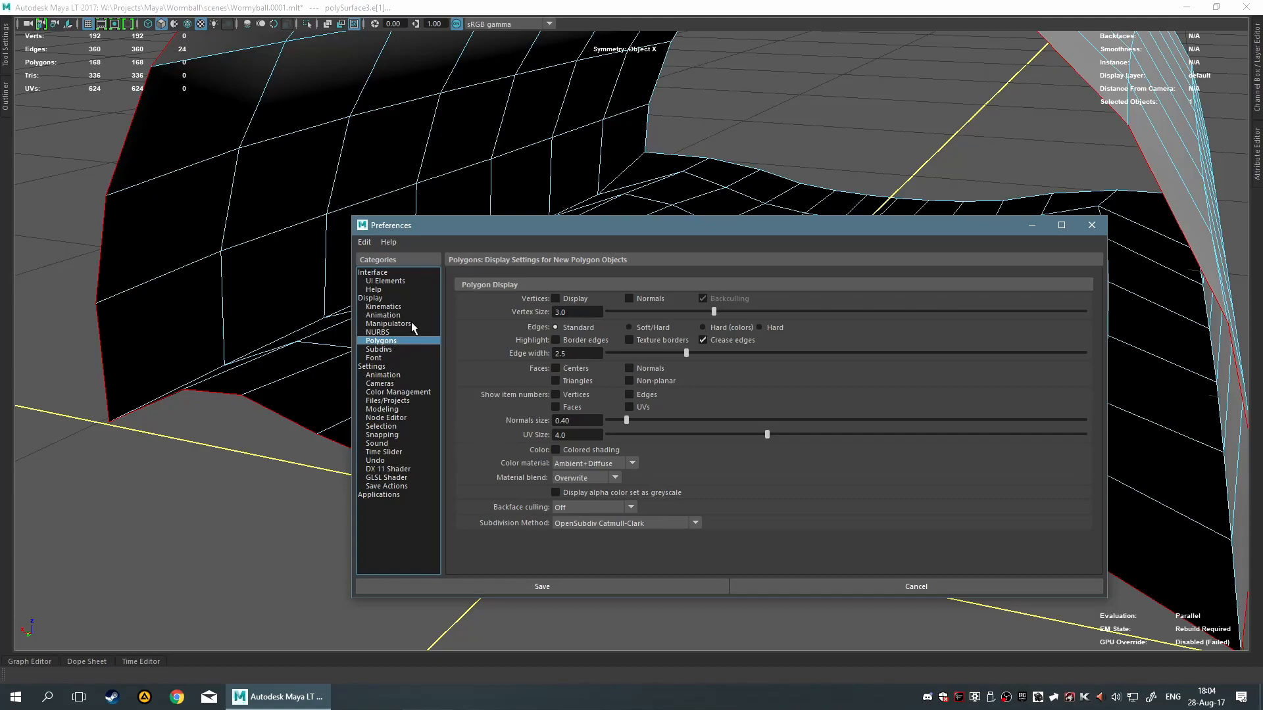
pyautogui.click(413, 327)
pyautogui.moveTo(661, 223); pyautogui.dragTo(640, 356)
pyautogui.moveTo(594, 429); pyautogui.dragTo(656, 436)
pyautogui.click(561, 436)
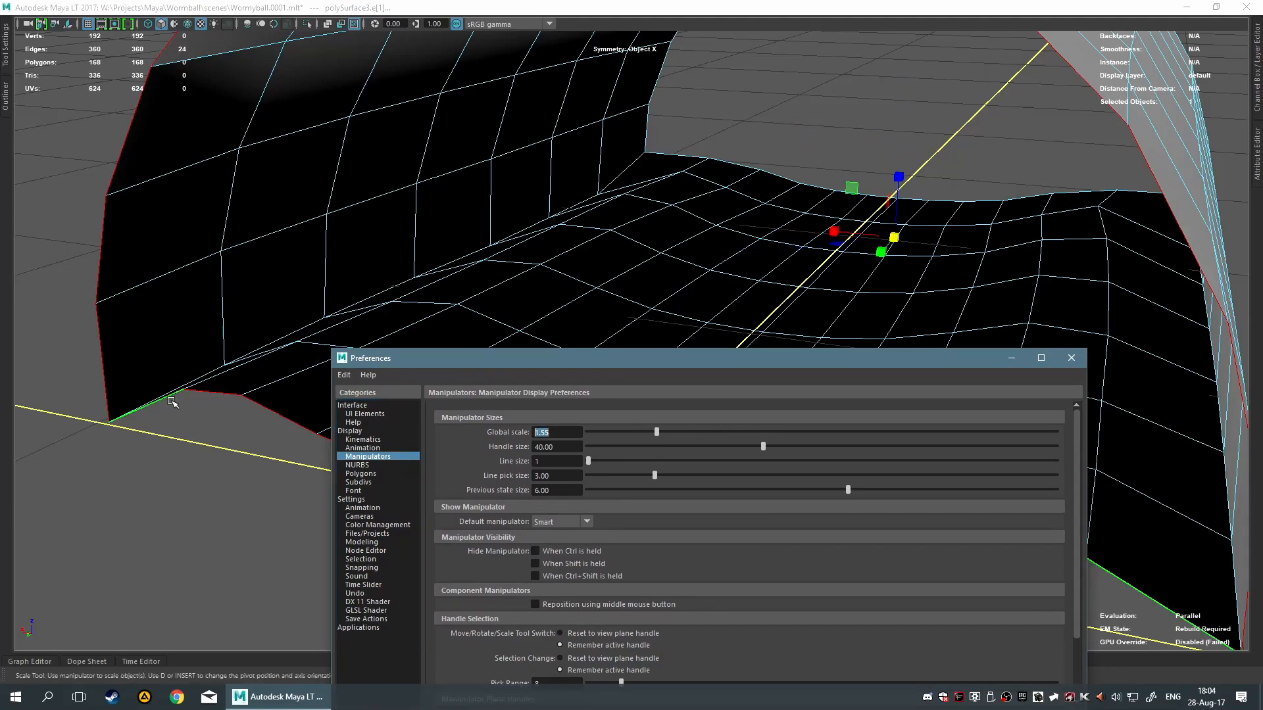
pyautogui.moveTo(610, 357); pyautogui.dragTo(576, 166)
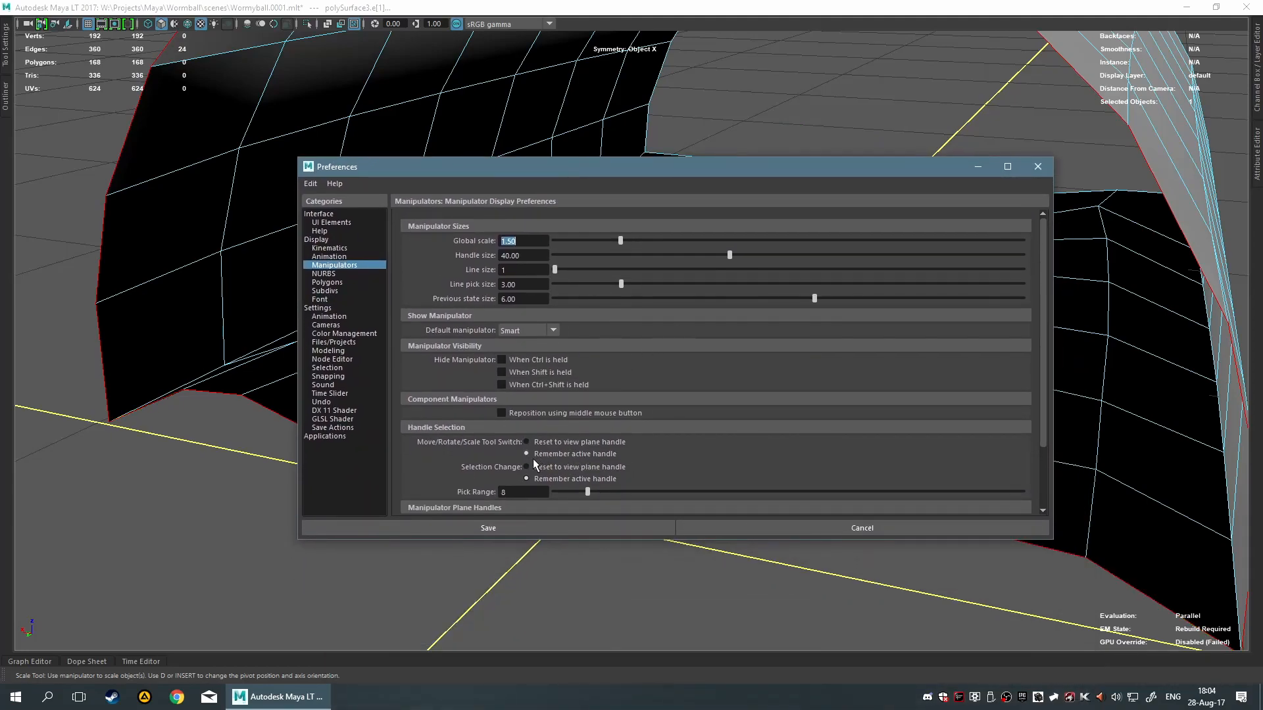
pyautogui.click(532, 532)
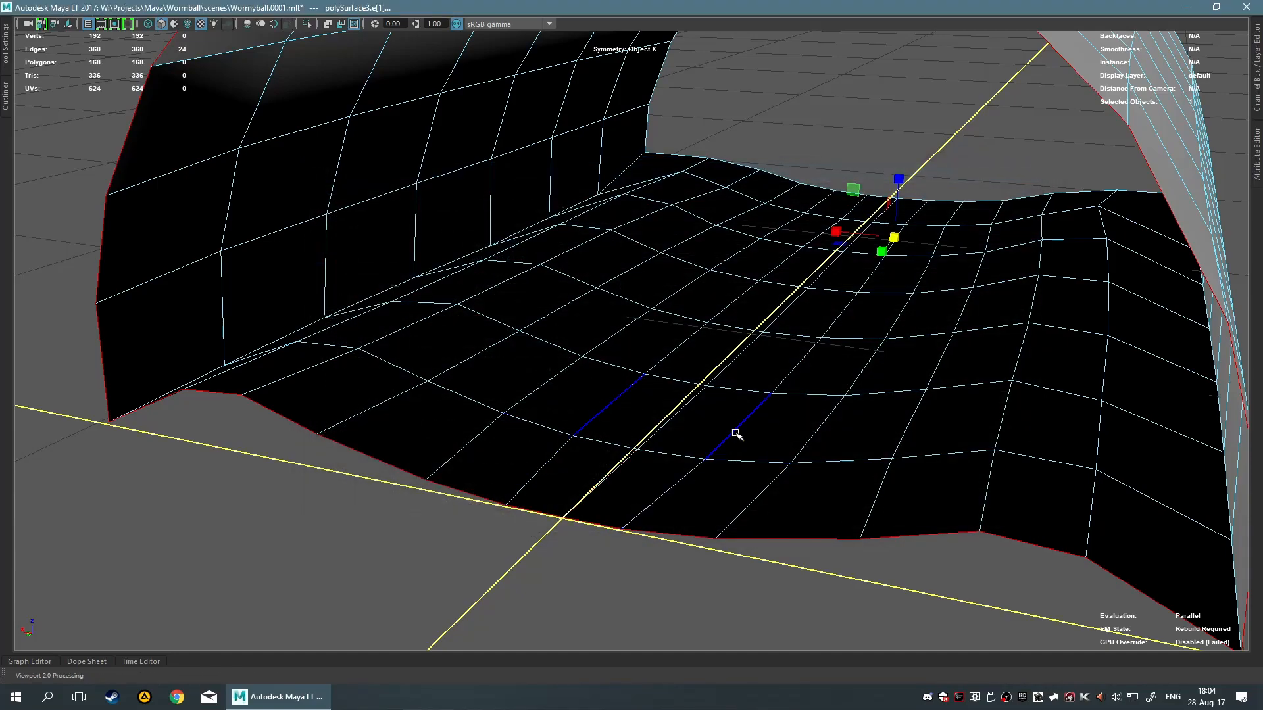
# Flatten the selected rim edge loop by scaling it along the body's length, and deselect it
pyautogui.keyDown('alt'); pyautogui.moveTo(735, 433); pyautogui.dragTo(679, 442); pyautogui.keyUp('alt')
pyautogui.keyDown('alt'); pyautogui.moveTo(680, 442); pyautogui.dragTo(502, 452, button='right'); pyautogui.keyUp('alt')
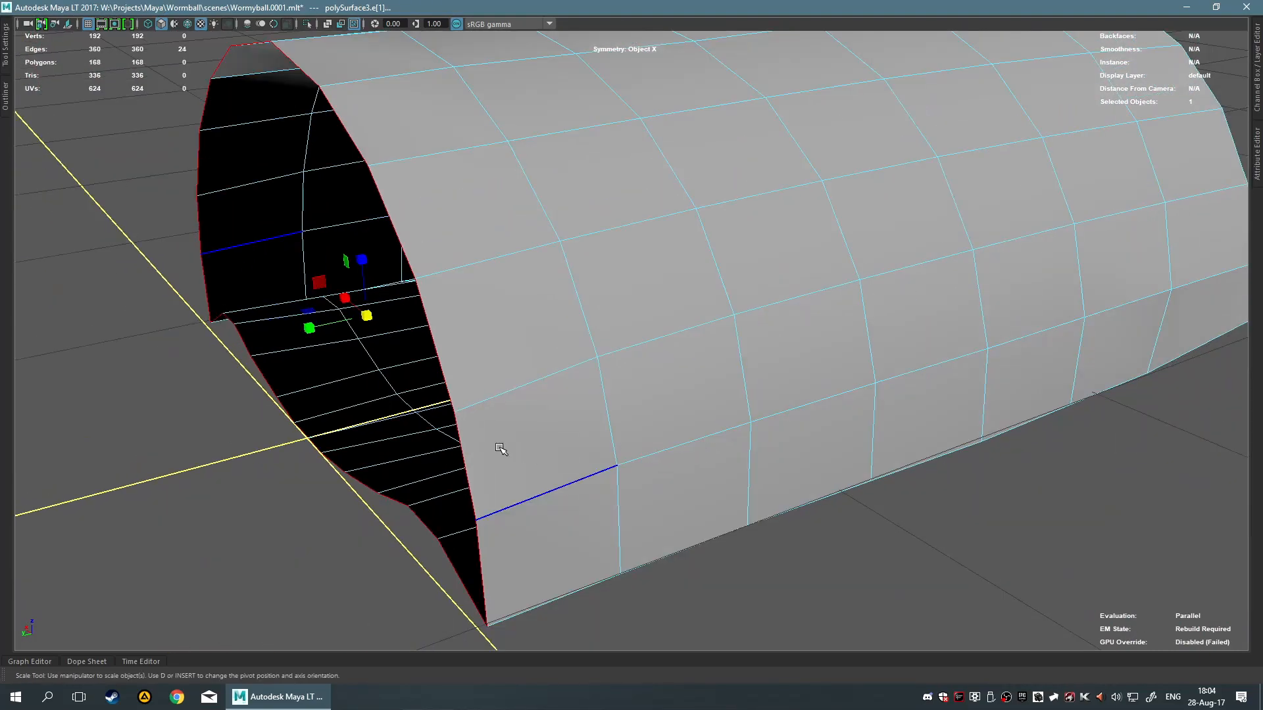
pyautogui.keyDown('alt'); pyautogui.moveTo(502, 451); pyautogui.dragTo(538, 447); pyautogui.keyUp('alt')
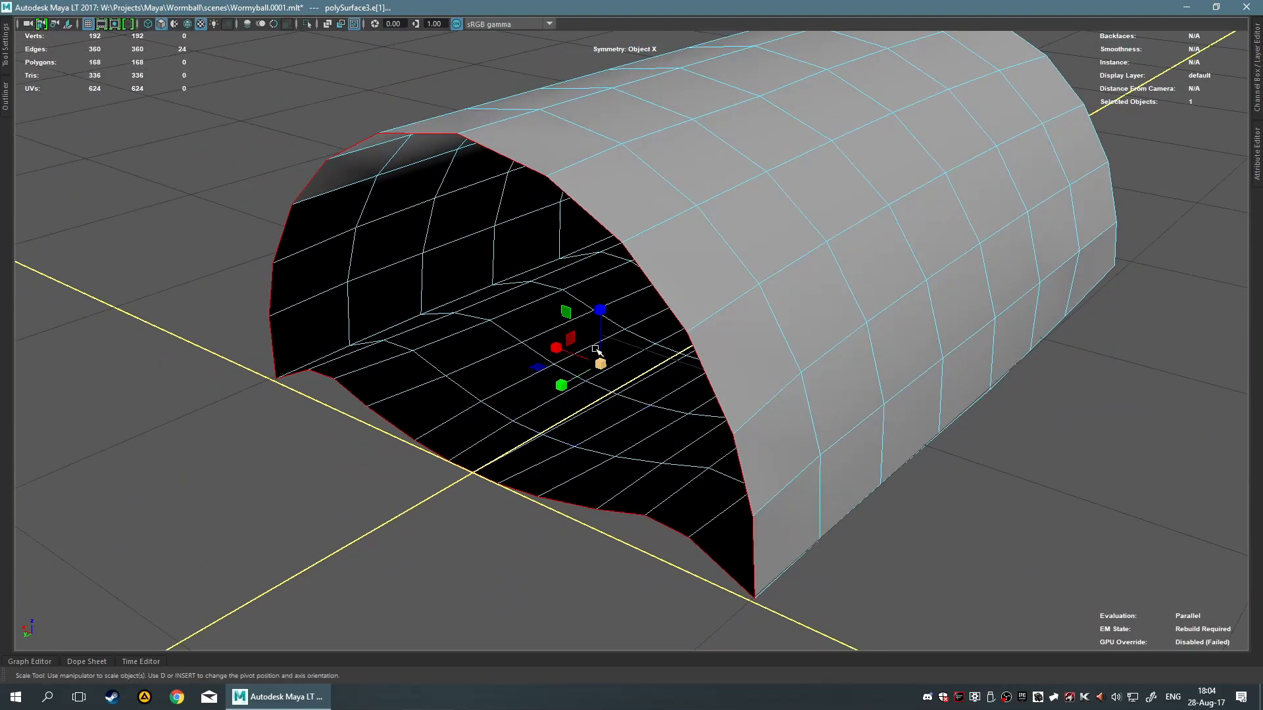
pyautogui.moveTo(571, 393); pyautogui.dragTo(651, 368)
pyautogui.click(392, 539)
pyautogui.keyDown('alt'); pyautogui.moveTo(392, 539); pyautogui.dragTo(348, 553); pyautogui.keyUp('alt')
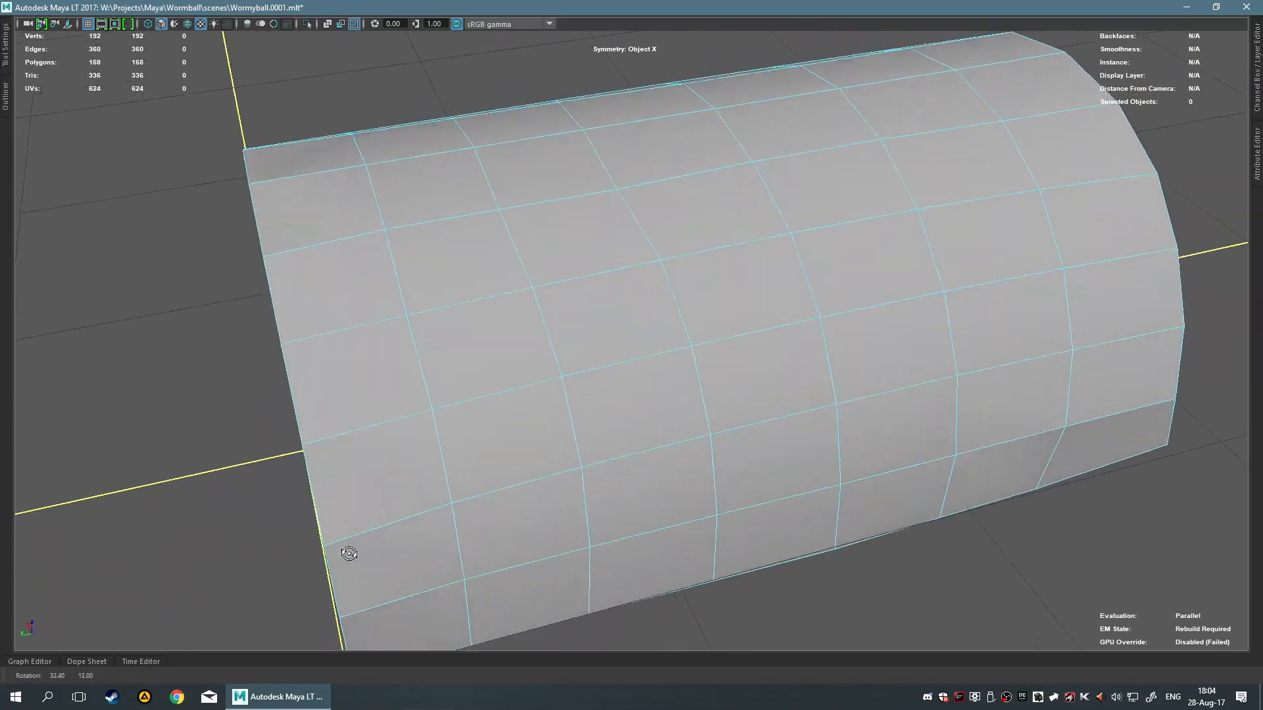
# Mirror the whole retopology mesh across the world X axis with Merge border and Cut Geometry off
pyautogui.scroll(-5, 349, 554)
pyautogui.keyDown('alt'); pyautogui.moveTo(522, 527); pyautogui.dragTo(465, 499); pyautogui.keyUp('alt')
pyautogui.press('F8')
pyautogui.click(649, 396)
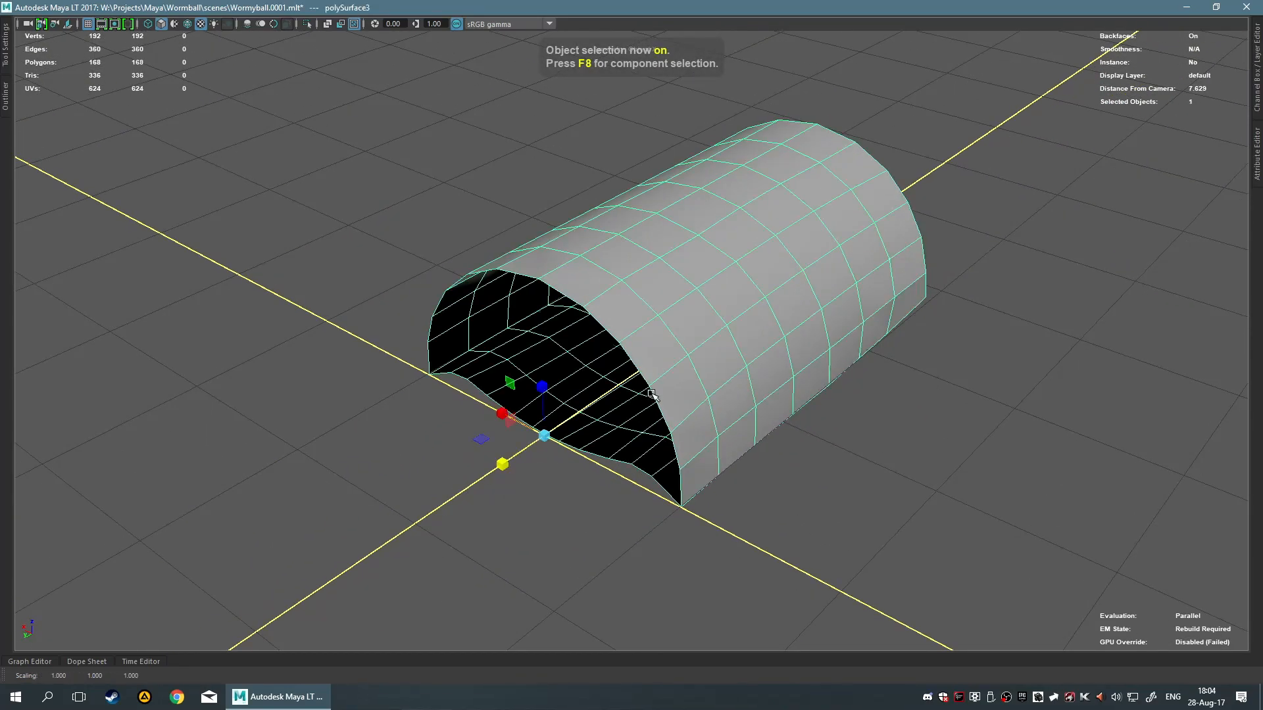
pyautogui.keyDown('alt'); pyautogui.moveTo(681, 385); pyautogui.dragTo(625, 372); pyautogui.keyUp('alt')
pyautogui.press('space')
pyautogui.moveTo(445, 390); pyautogui.dragTo(530, 568)
pyautogui.scroll(-2, 428, 505)
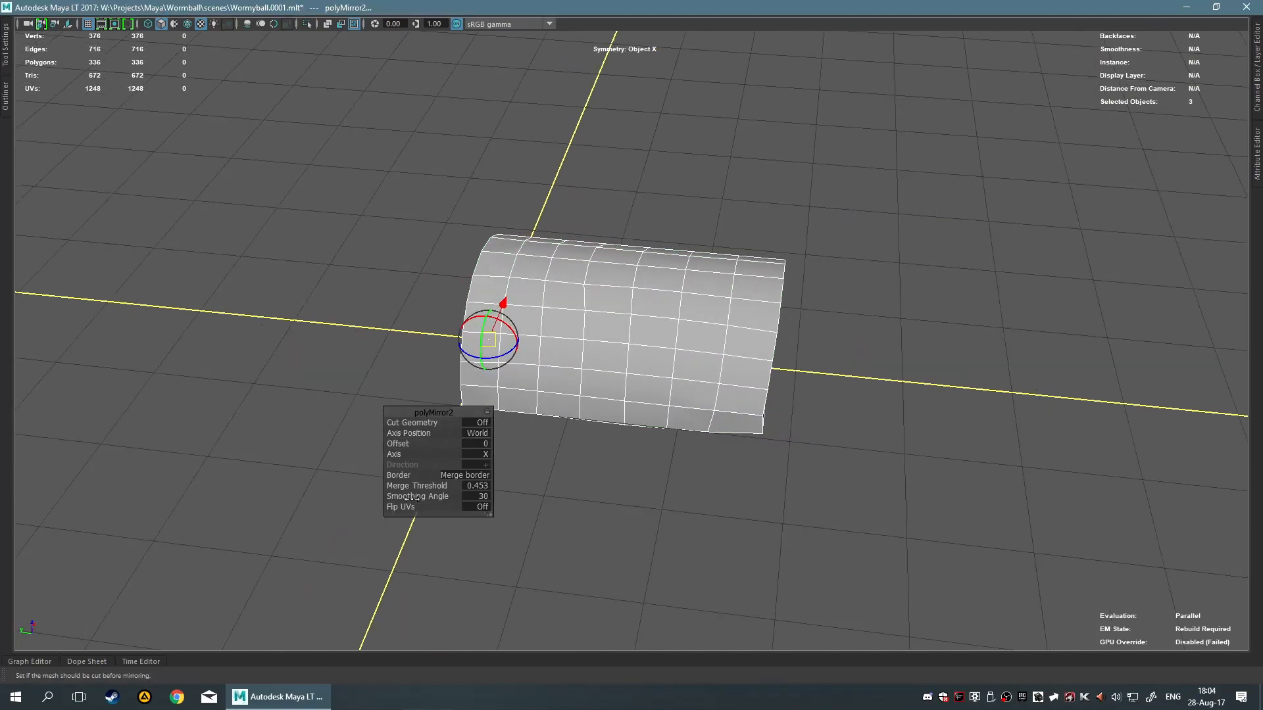
pyautogui.keyDown('alt'); pyautogui.moveTo(411, 460); pyautogui.dragTo(802, 434, button='middle'); pyautogui.keyUp('alt')
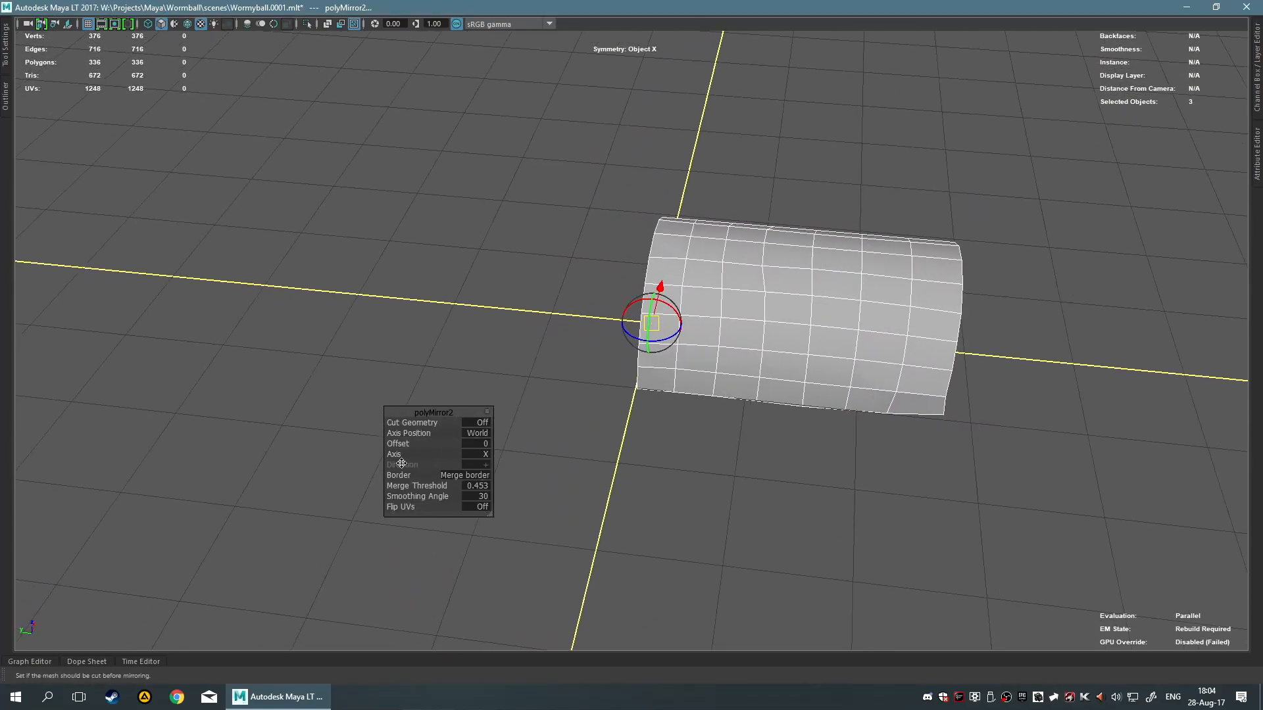
# Set the mirror's axis to Y and deselect the mirrored mesh
pyautogui.moveTo(619, 453); pyautogui.dragTo(690, 467, button='middle')
pyautogui.keyDown('alt'); pyautogui.moveTo(737, 472); pyautogui.dragTo(676, 511); pyautogui.keyUp('alt')
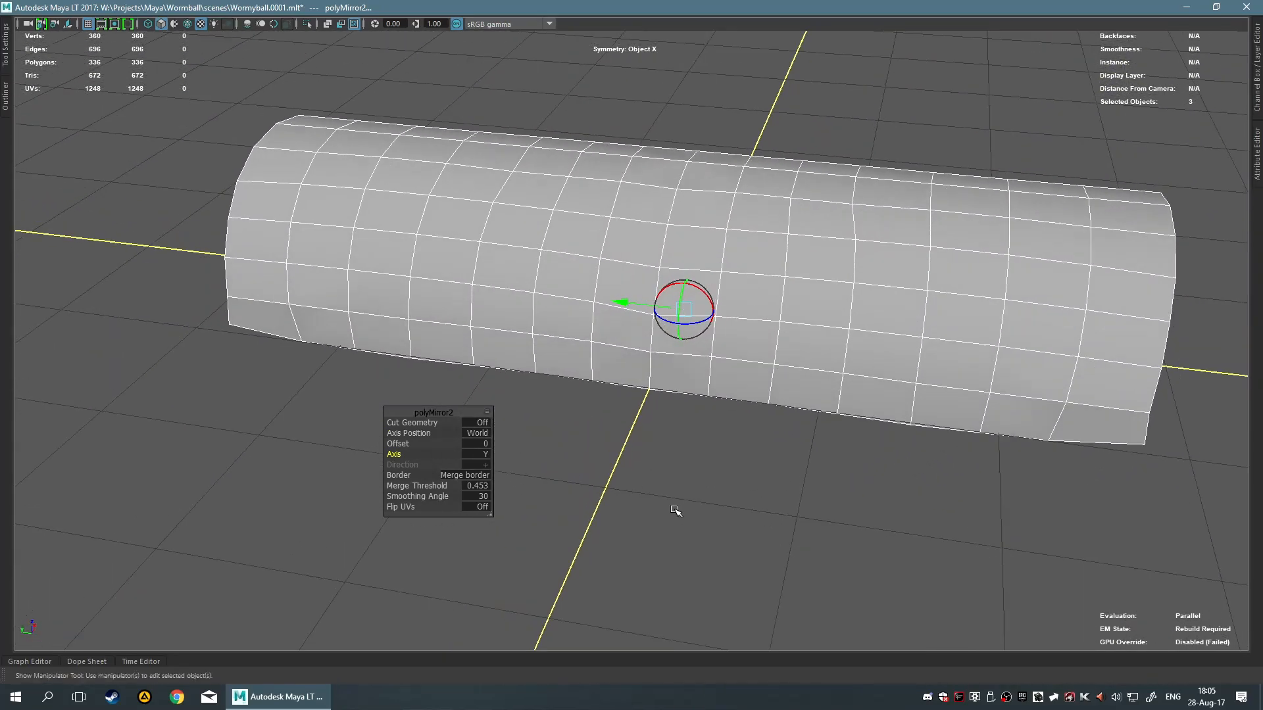
pyautogui.click(748, 467)
pyautogui.press('F8')
pyautogui.press('F8')
# Try to move the mirrored mesh along its length, and undo the move
pyautogui.click(770, 339)
pyautogui.press('w')
pyautogui.moveTo(624, 302)
pyautogui.mouseDown()
pyautogui.moveTo(935, 332)
pyautogui.moveTo(643, 309)
pyautogui.mouseUp()
pyautogui.hotkey('ctrl', 'z')
# Try to move the centre seam vertex just above the lower rim, and undo the move
pyautogui.scroll(5, 725, 378)
pyautogui.keyDown('alt'); pyautogui.moveTo(773, 398); pyautogui.dragTo(560, 371); pyautogui.keyUp('alt')
pyautogui.press('F9')
pyautogui.moveTo(593, 275); pyautogui.dragTo(604, 274)
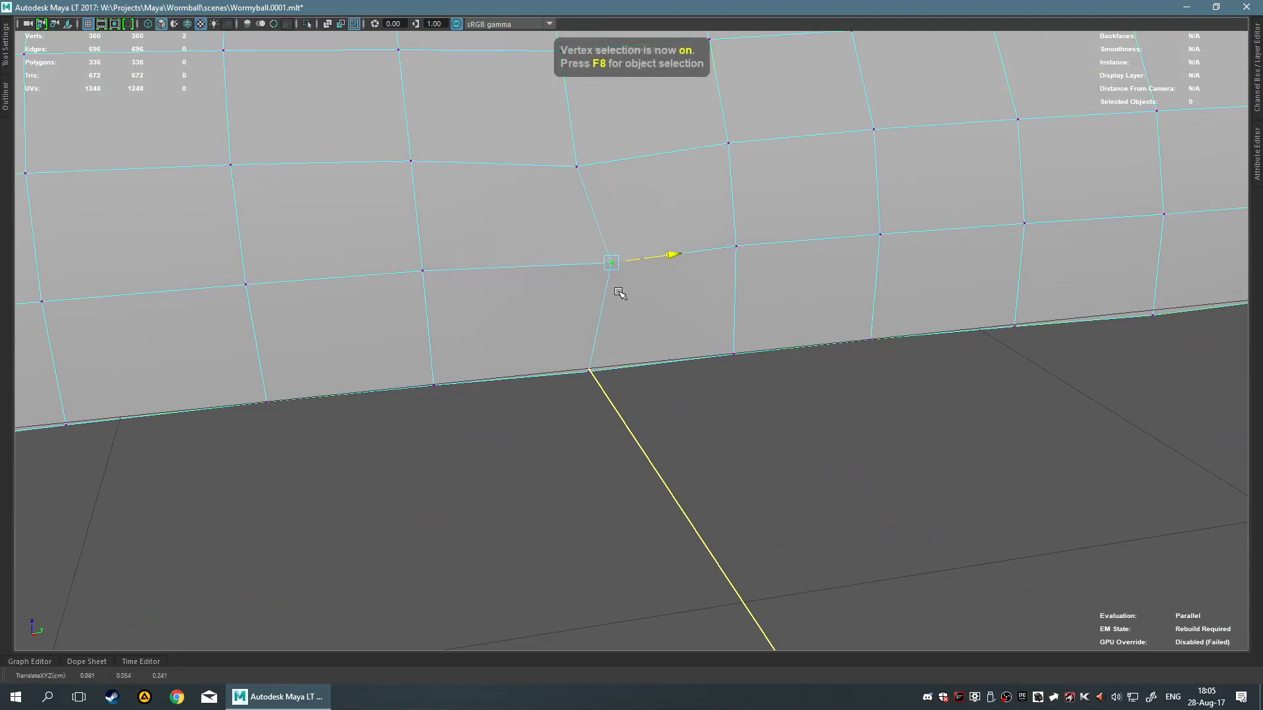
pyautogui.moveTo(623, 217); pyautogui.dragTo(695, 245)
pyautogui.hotkey('ctrl', 'z')
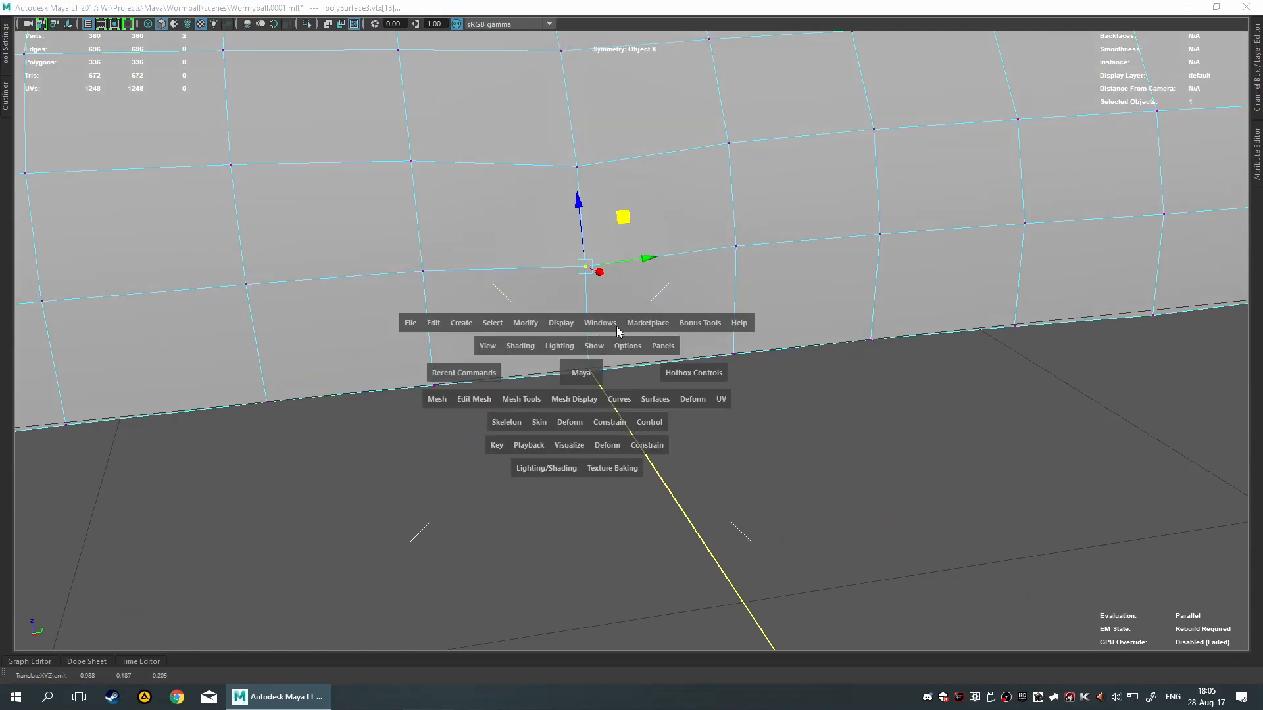
pyautogui.click(617, 323)
pyautogui.moveTo(670, 451)
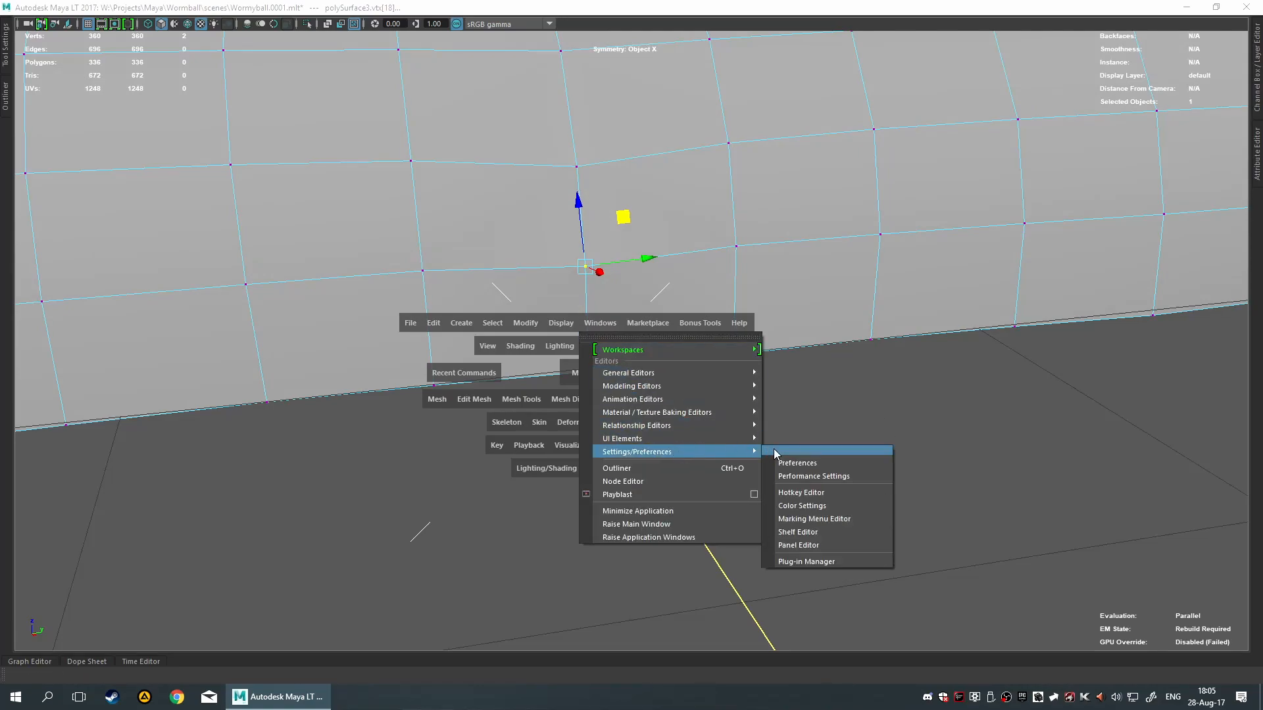
pyautogui.click(814, 473)
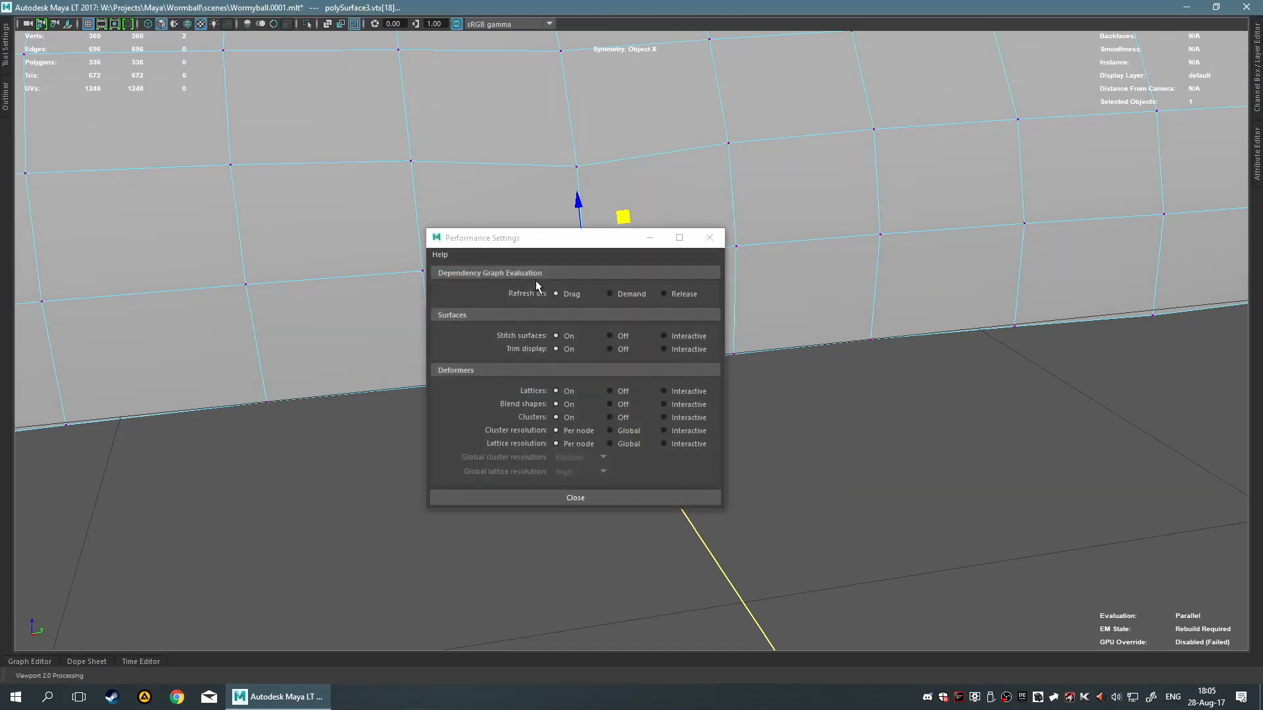
pyautogui.click(643, 497)
# Reduce the manipulators' global scale in the display preferences and save them
pyautogui.press('space')
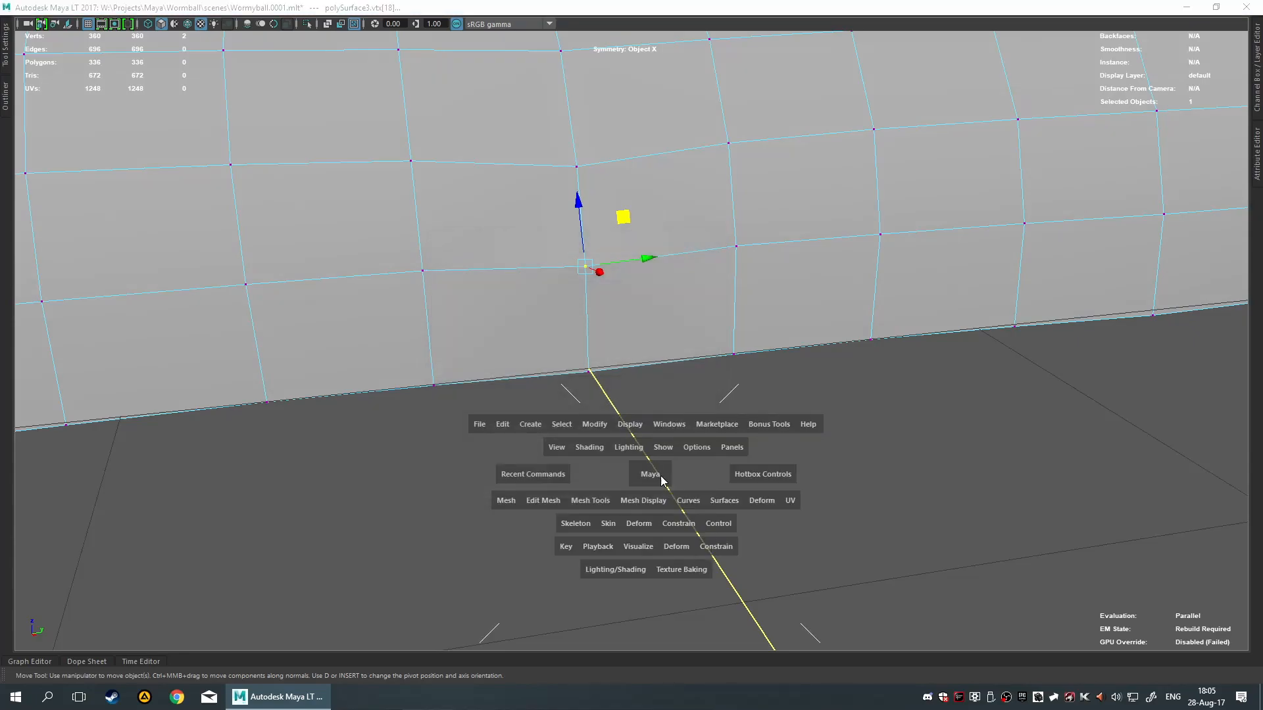
pyautogui.click(697, 448)
pyautogui.click(671, 422)
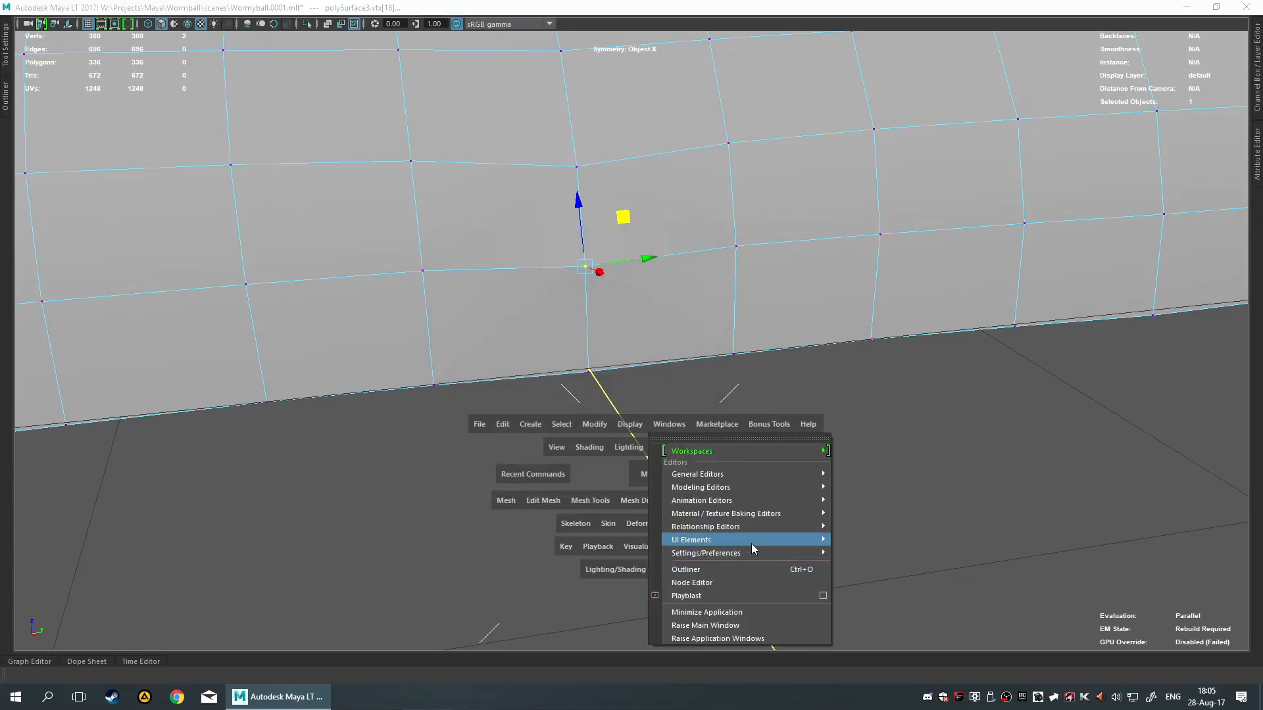
pyautogui.moveTo(769, 551)
pyautogui.click(890, 564)
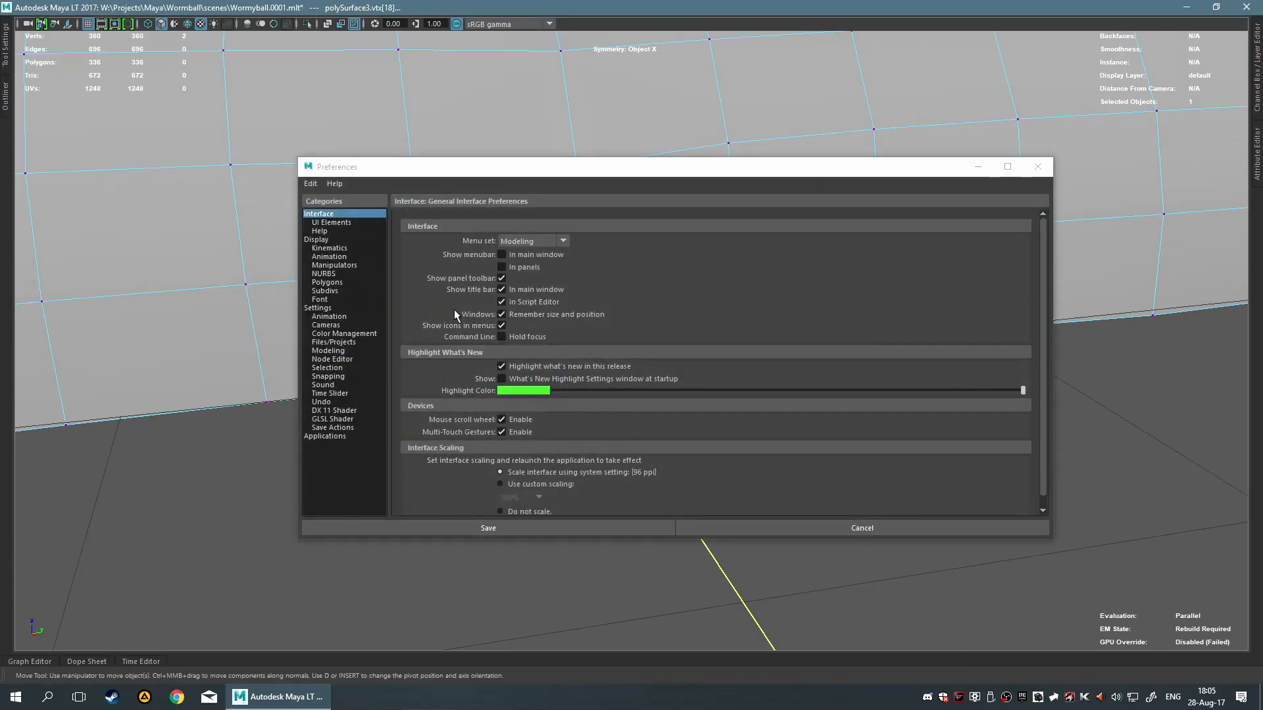
pyautogui.click(335, 265)
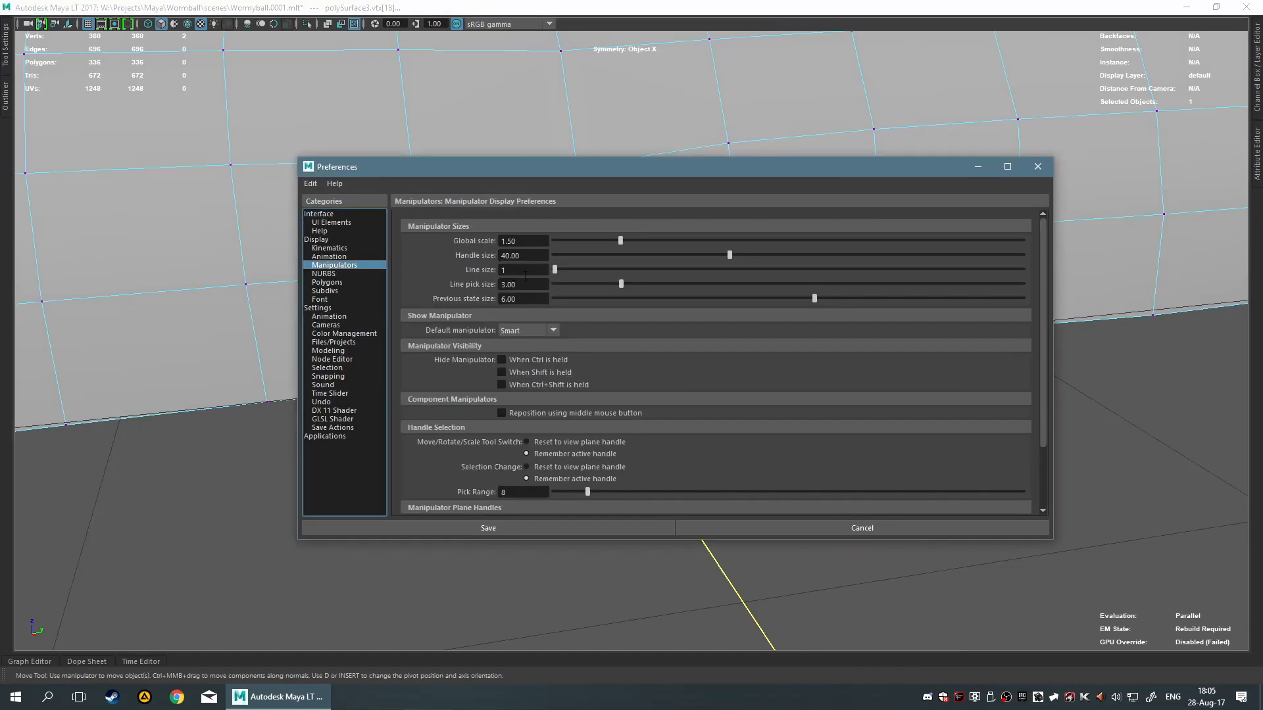
pyautogui.click(523, 241)
pyautogui.press('Return')
pyautogui.click(561, 532)
# Test the resized move manipulator on the seam vertex, undo the move and clear the selection
pyautogui.keyDown('alt'); pyautogui.moveTo(802, 387); pyautogui.dragTo(781, 415); pyautogui.keyUp('alt')
pyautogui.moveTo(556, 350); pyautogui.dragTo(583, 370)
pyautogui.hotkey('ctrl', 'z')
pyautogui.click(688, 511)
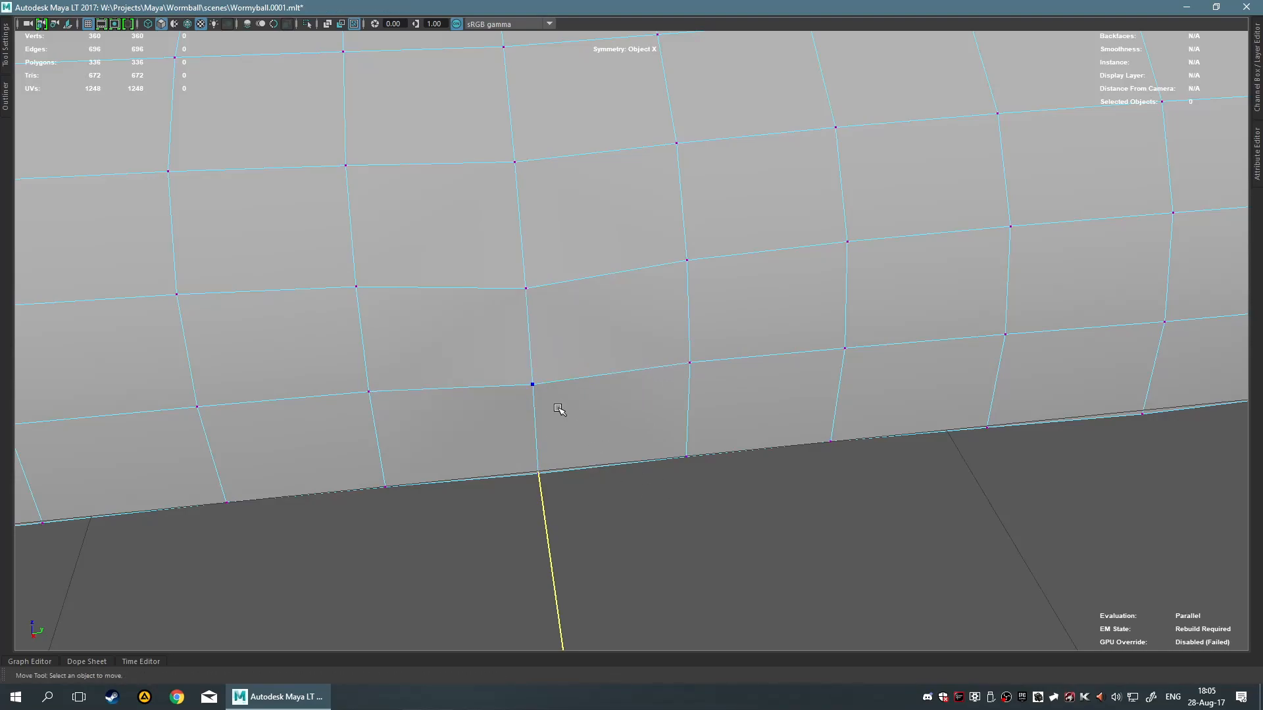
# Select the seam vertex above the lower rim and examine the mirrored mesh's topology around the centre seam
pyautogui.click(514, 382)
pyautogui.scroll(-10, 513, 388)
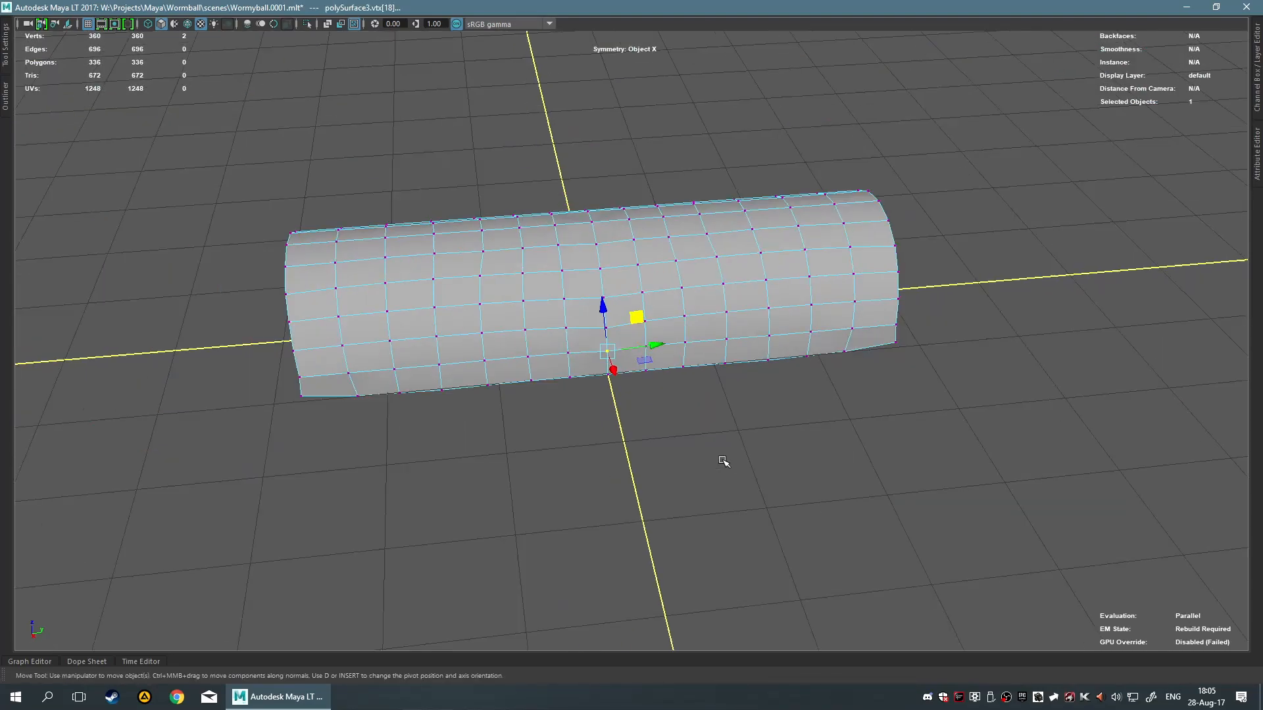
pyautogui.keyDown('alt'); pyautogui.moveTo(488, 192); pyautogui.dragTo(766, 227); pyautogui.keyUp('alt')
pyautogui.scroll(5, 762, 270)
pyautogui.scroll(4, 630, 360)
pyautogui.scroll(3, 631, 360)
pyautogui.scroll(-5, 631, 375)
pyautogui.keyDown('alt'); pyautogui.moveTo(632, 375); pyautogui.dragTo(671, 245); pyautogui.keyUp('alt')
pyautogui.scroll(8, 807, 429)
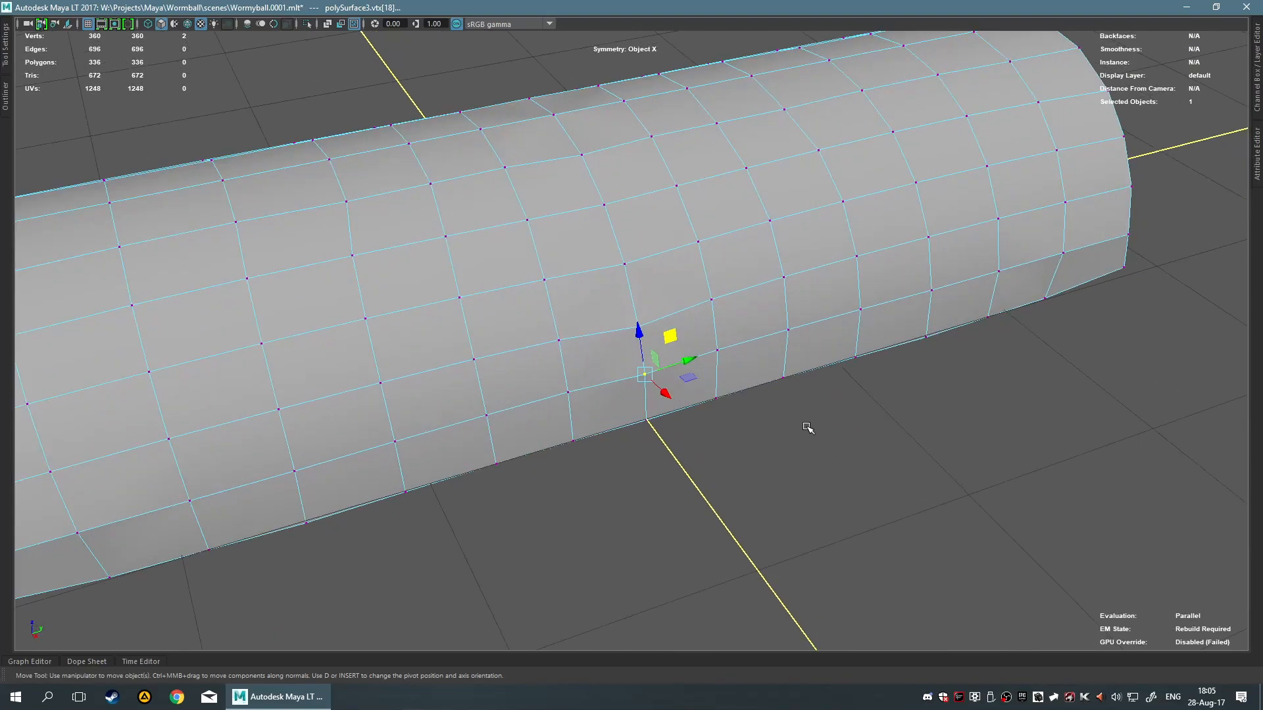
# Try to pull the seam vertex above the lower rim away from its edge loop
pyautogui.click(817, 465)
pyautogui.click(651, 396)
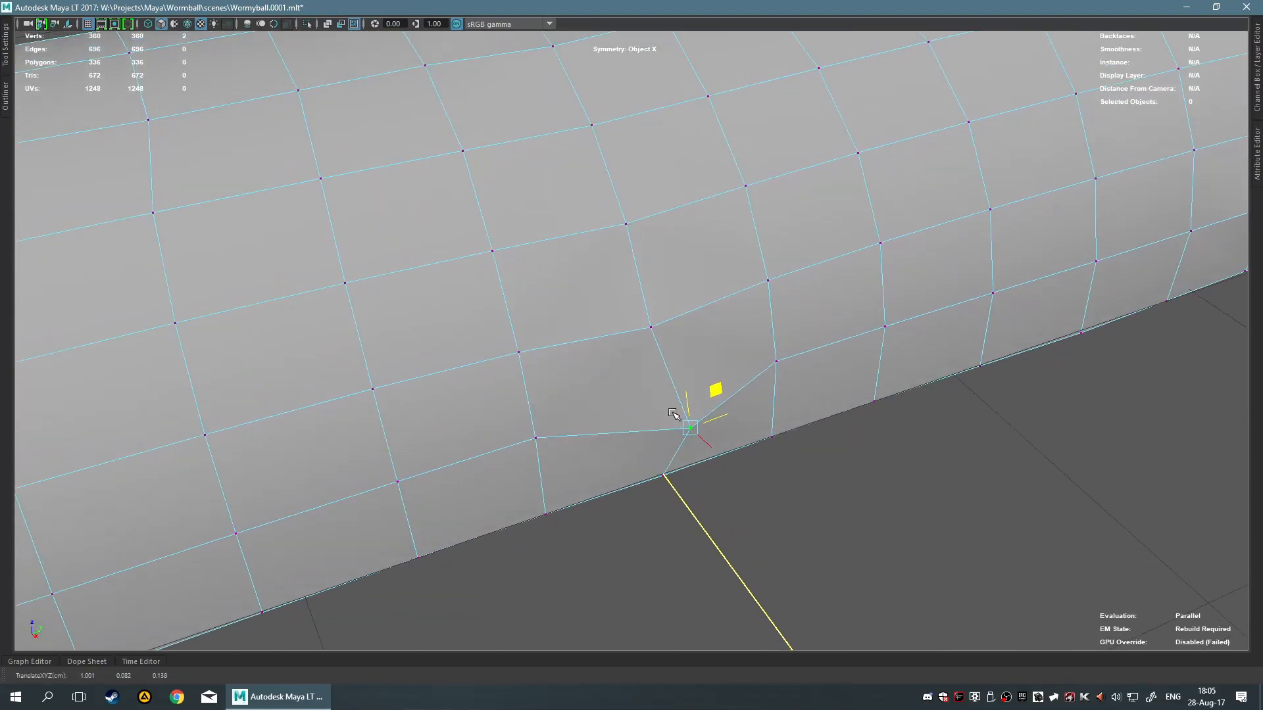
pyautogui.press('q')
pyautogui.keyDown('alt'); pyautogui.moveTo(786, 486); pyautogui.dragTo(812, 475); pyautogui.keyUp('alt')
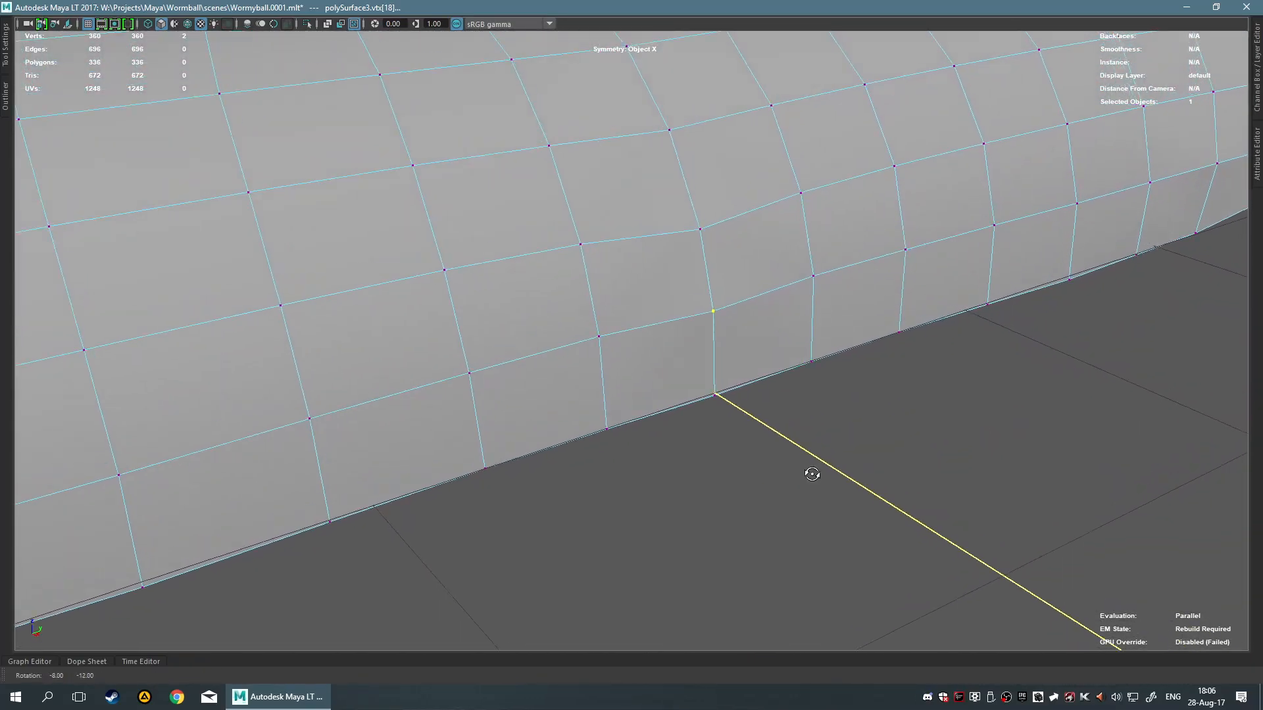
pyautogui.scroll(4, 863, 429)
pyautogui.scroll(-8, 524, 312)
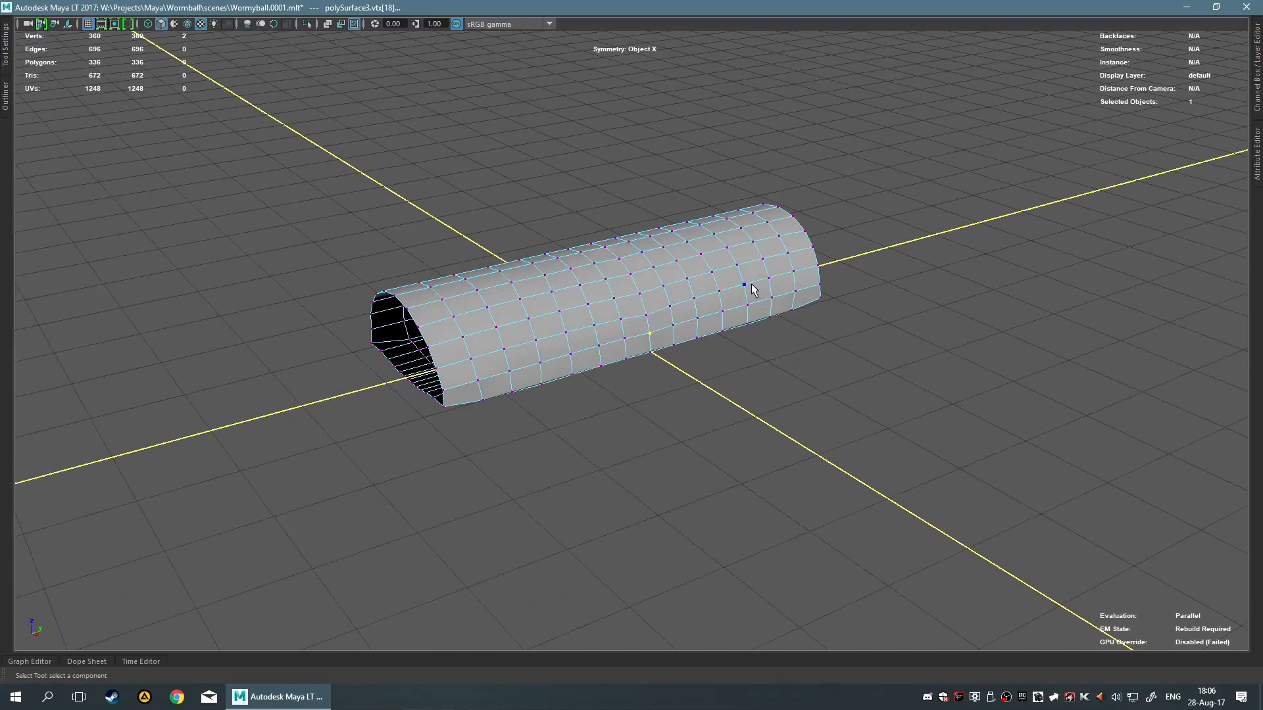
# Delete the whole mirrored retopology mesh in object mode
pyautogui.click(809, 415)
pyautogui.press('F8')
pyautogui.click(551, 331)
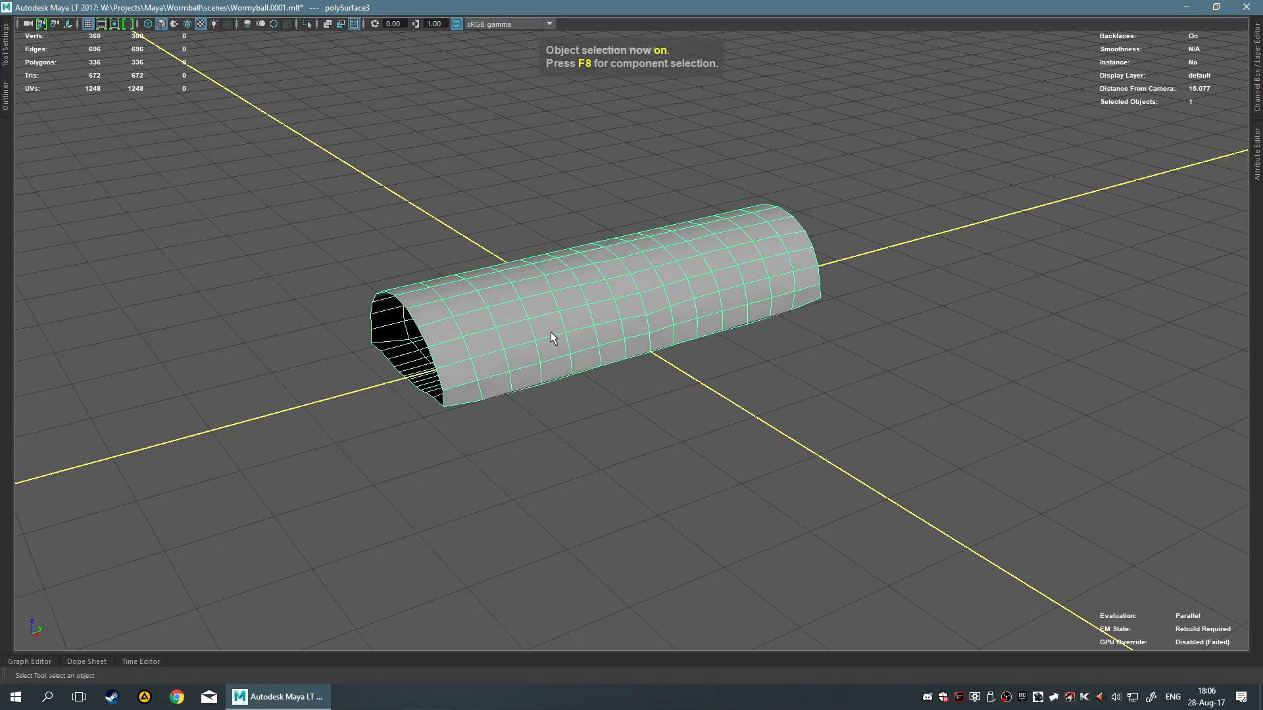
pyautogui.press('Delete')
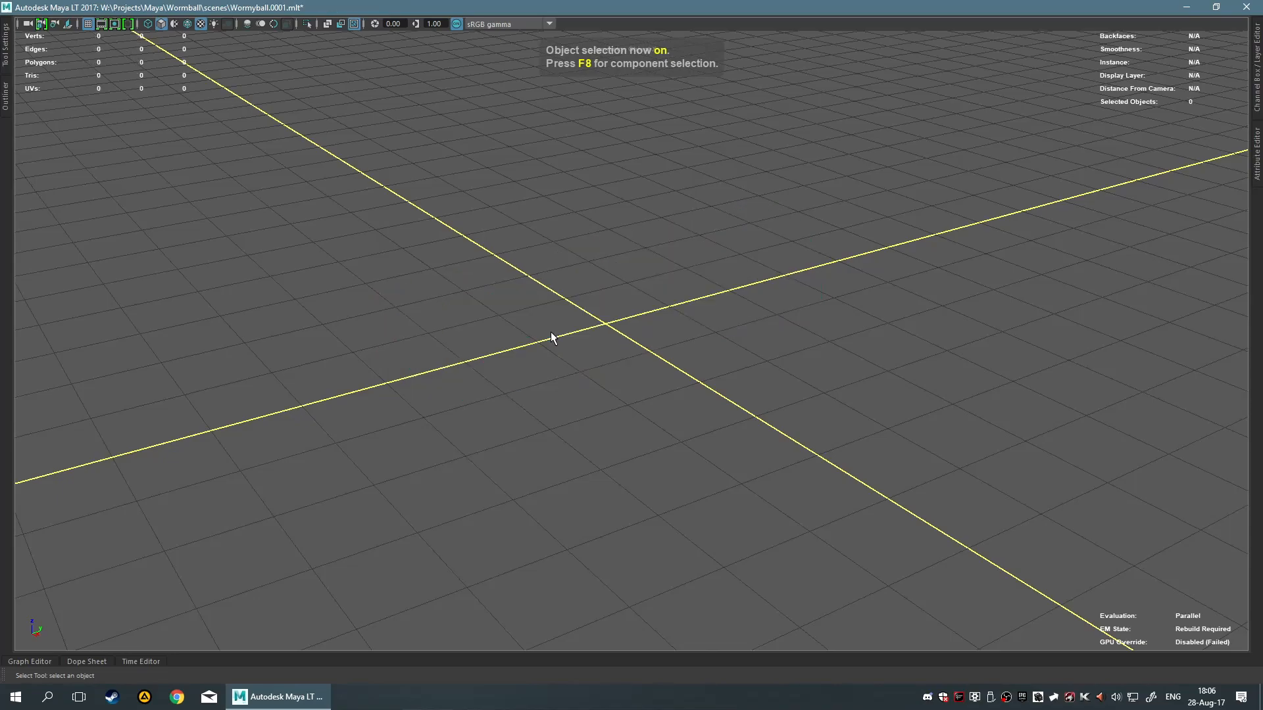
# Unhide the finished PlayerWorm_LO mesh from the Outliner and select it in the viewport
pyautogui.click(7, 49)
pyautogui.click(83, 23)
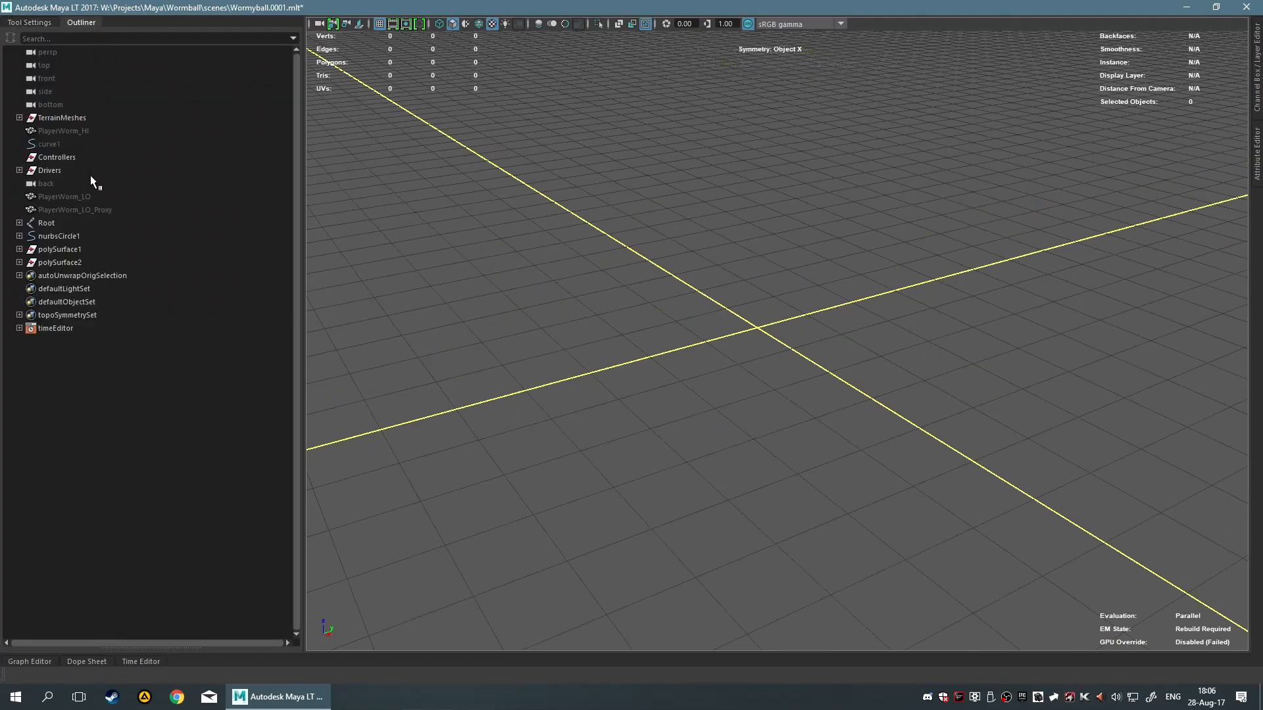
pyautogui.click(105, 196)
pyautogui.press('t')
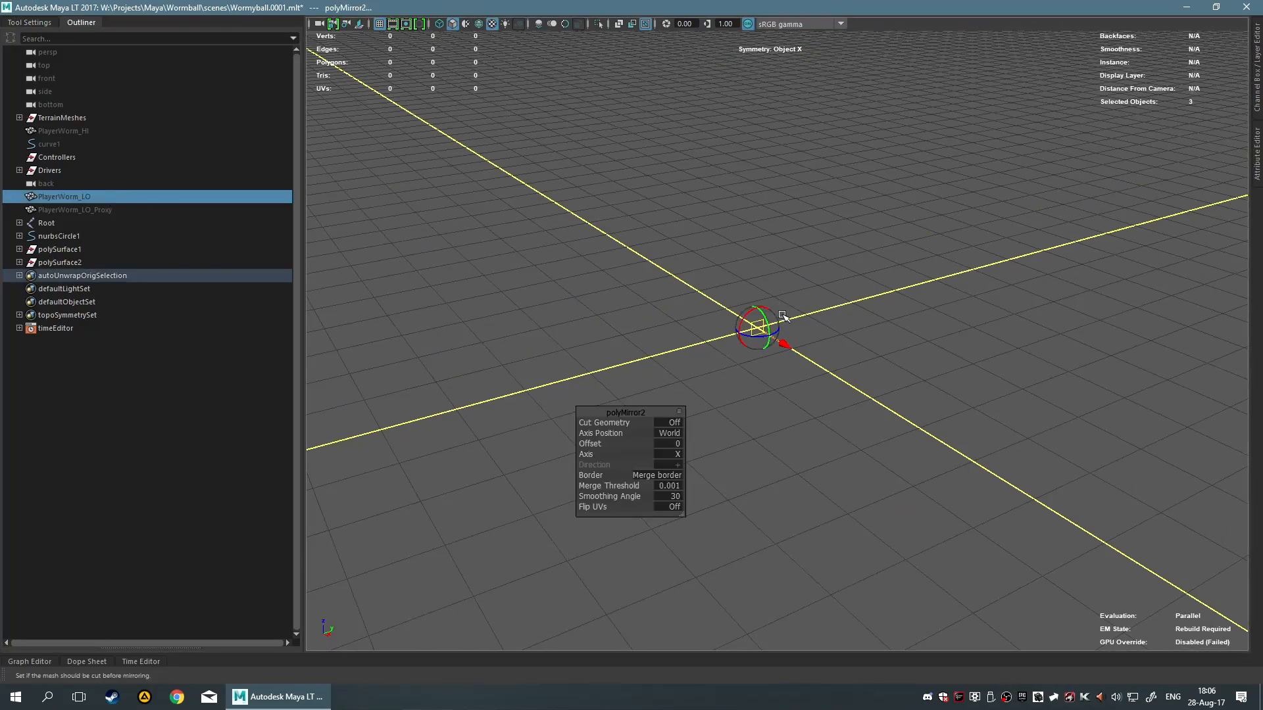
pyautogui.press('q')
pyautogui.hotkey('shift', 'h')
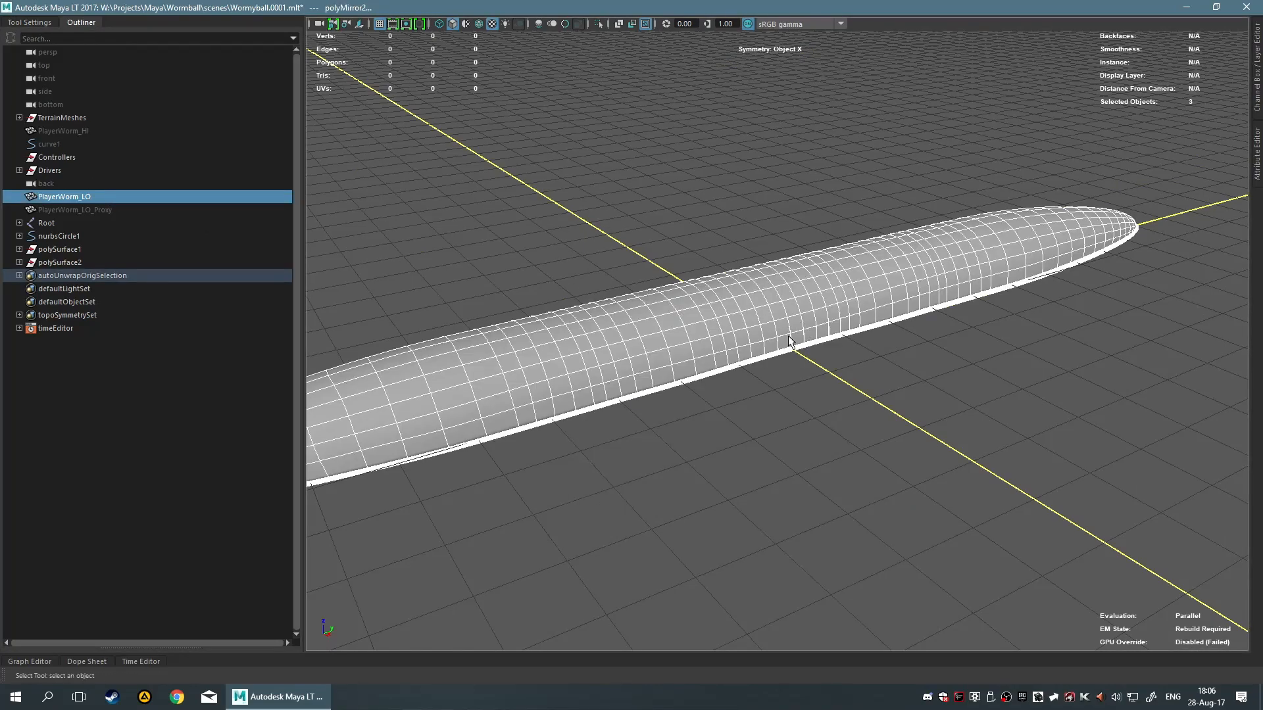
pyautogui.press('t')
pyautogui.press('q')
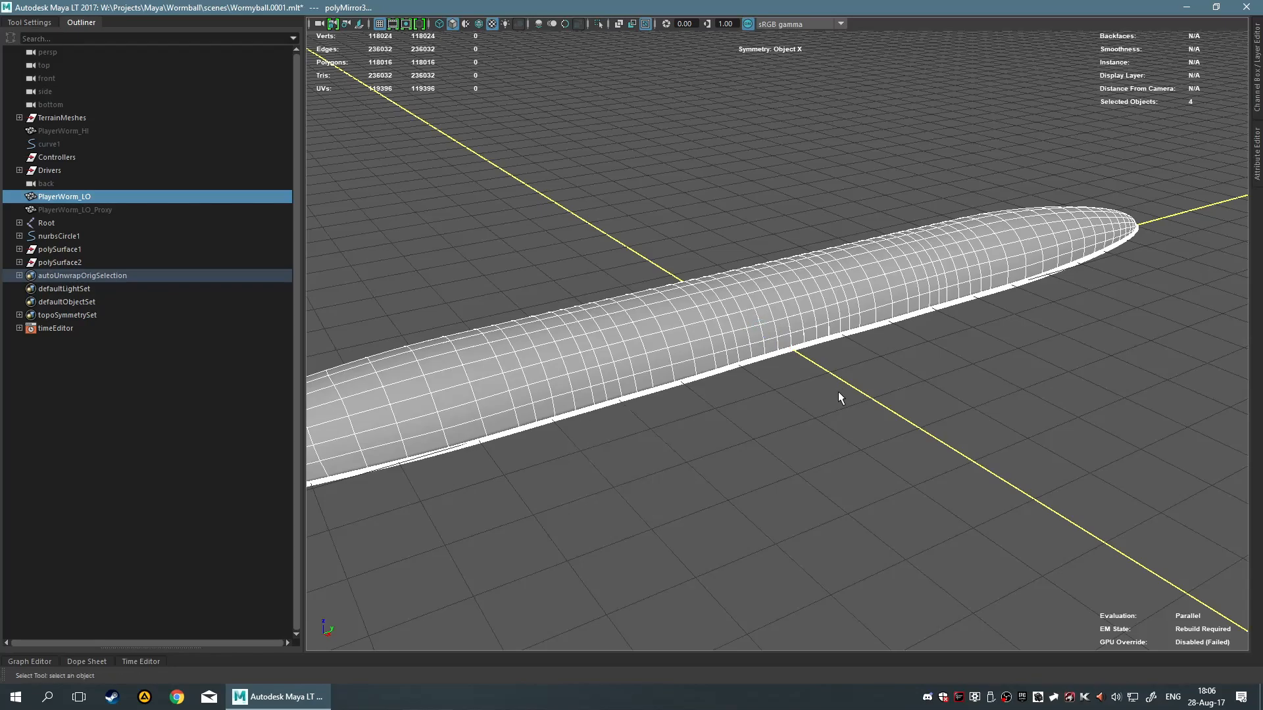
pyautogui.click(838, 392)
pyautogui.click(746, 334)
# Inspect the PlayerWorm_LO mesh along its length and from its open underside, accepting the autosave
pyautogui.keyDown('alt'); pyautogui.moveTo(967, 388); pyautogui.dragTo(811, 386); pyautogui.keyUp('alt')
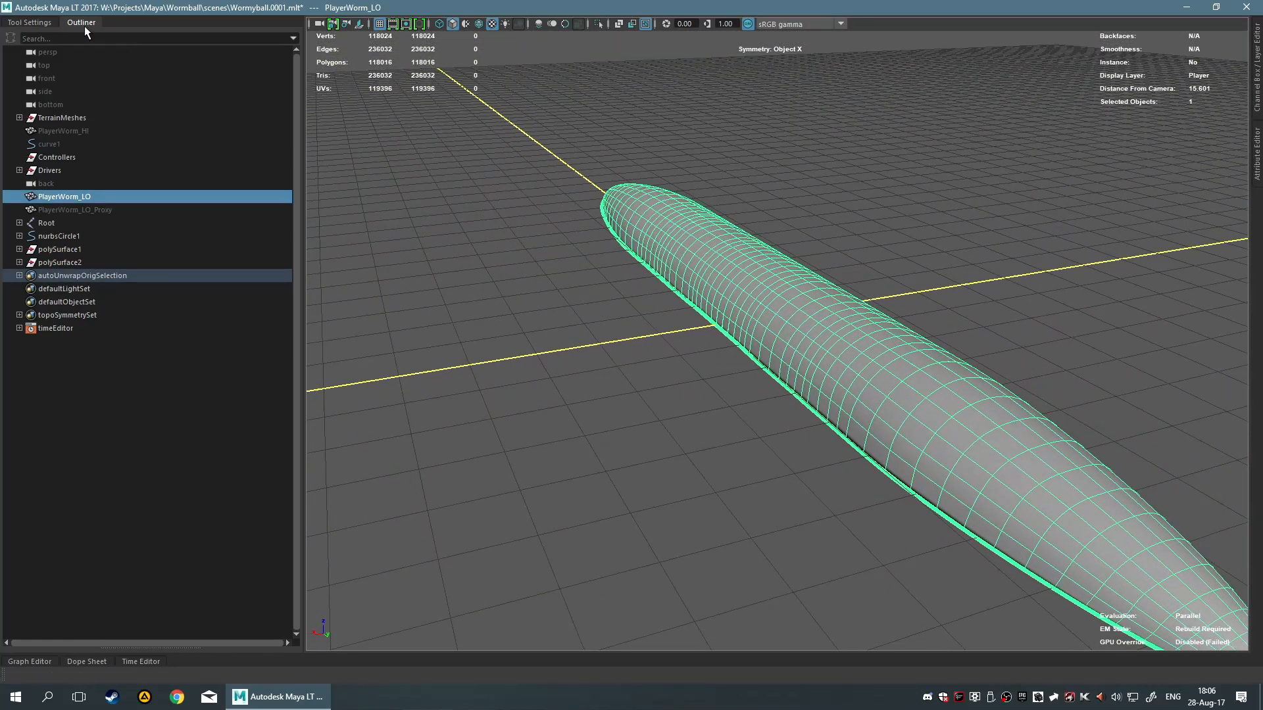
pyautogui.keyDown('alt'); pyautogui.moveTo(1013, 197); pyautogui.dragTo(387, 154); pyautogui.keyUp('alt')
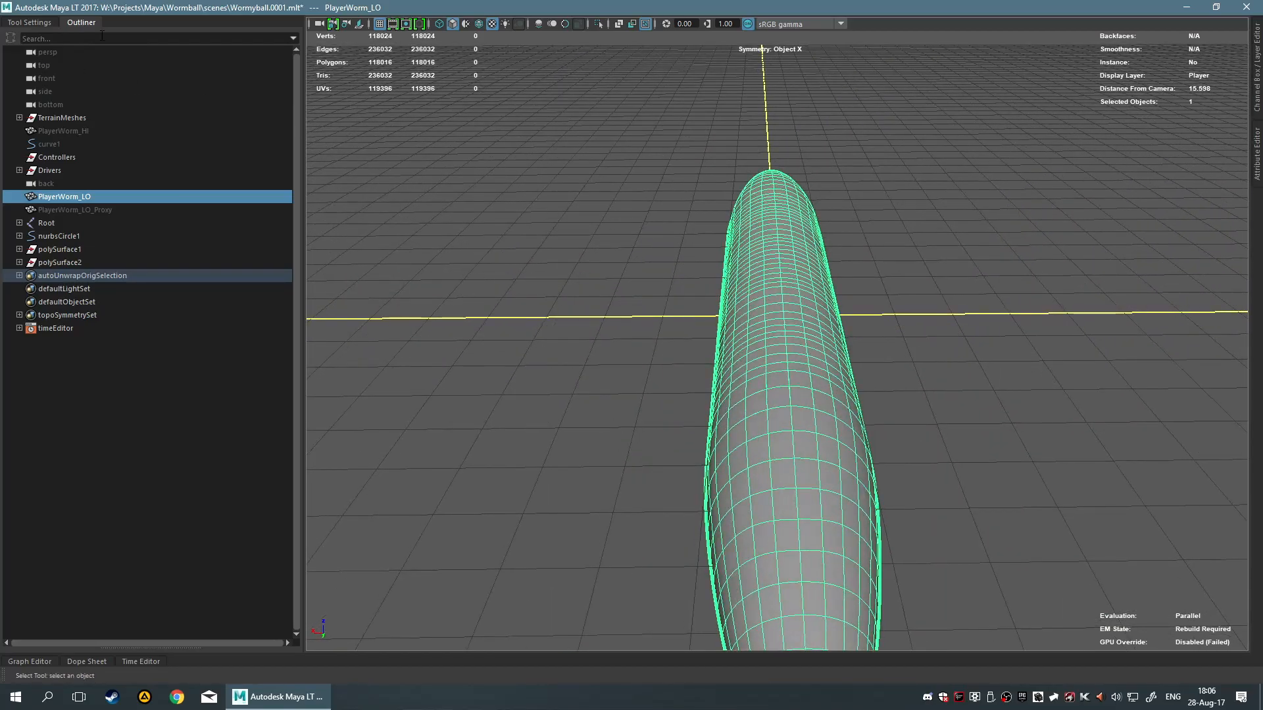
pyautogui.click(81, 22)
pyautogui.keyDown('alt'); pyautogui.moveTo(442, 211); pyautogui.dragTo(773, 220); pyautogui.keyUp('alt')
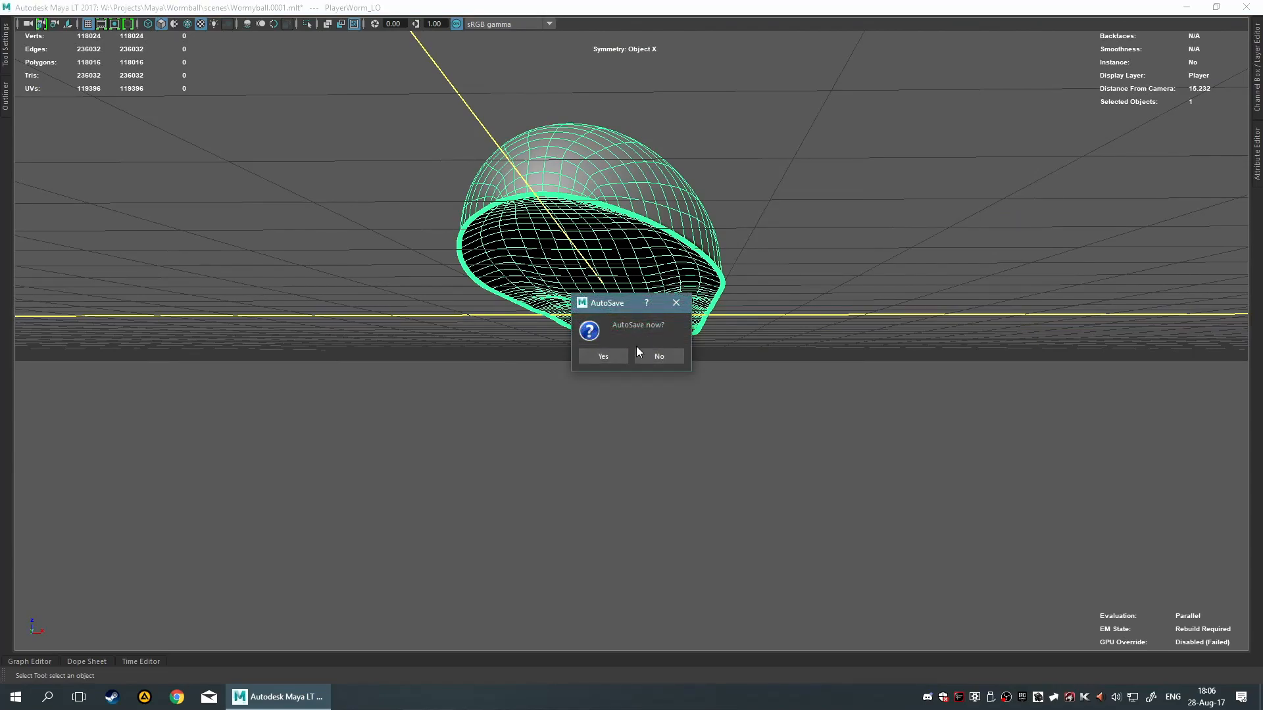
pyautogui.click(624, 356)
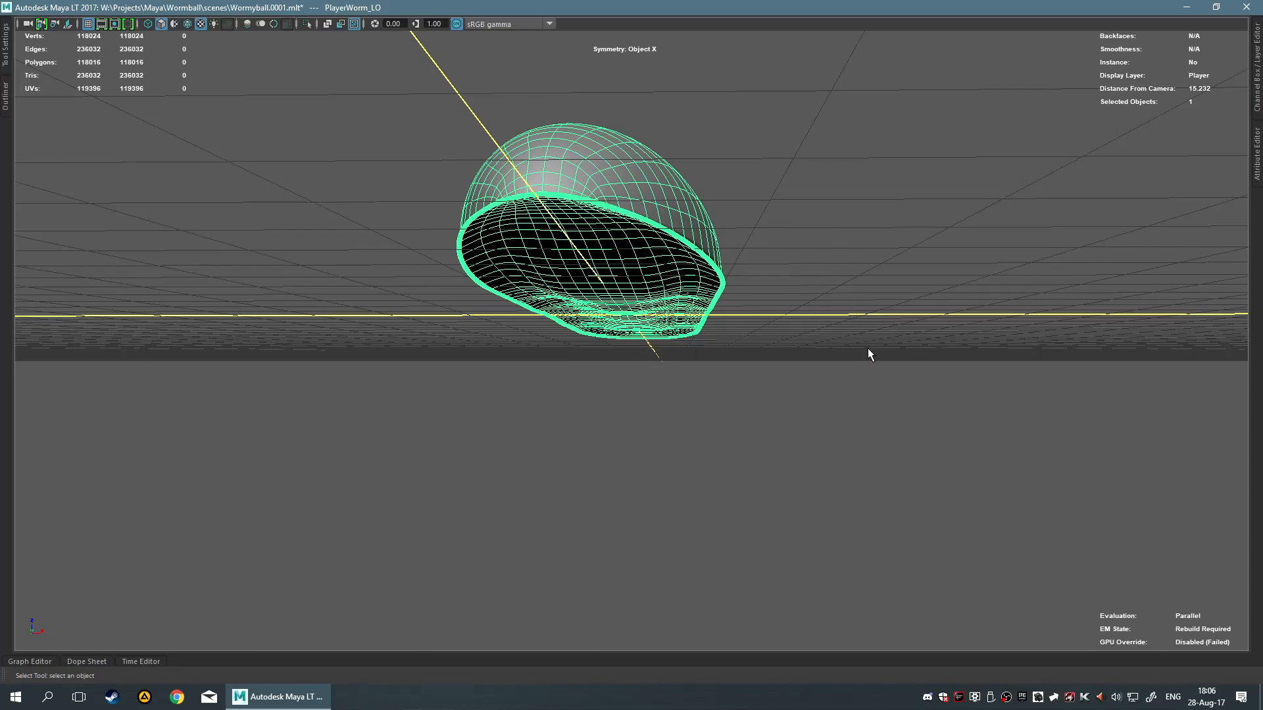
pyautogui.keyDown('alt'); pyautogui.moveTo(729, 384); pyautogui.dragTo(578, 423); pyautogui.keyUp('alt')
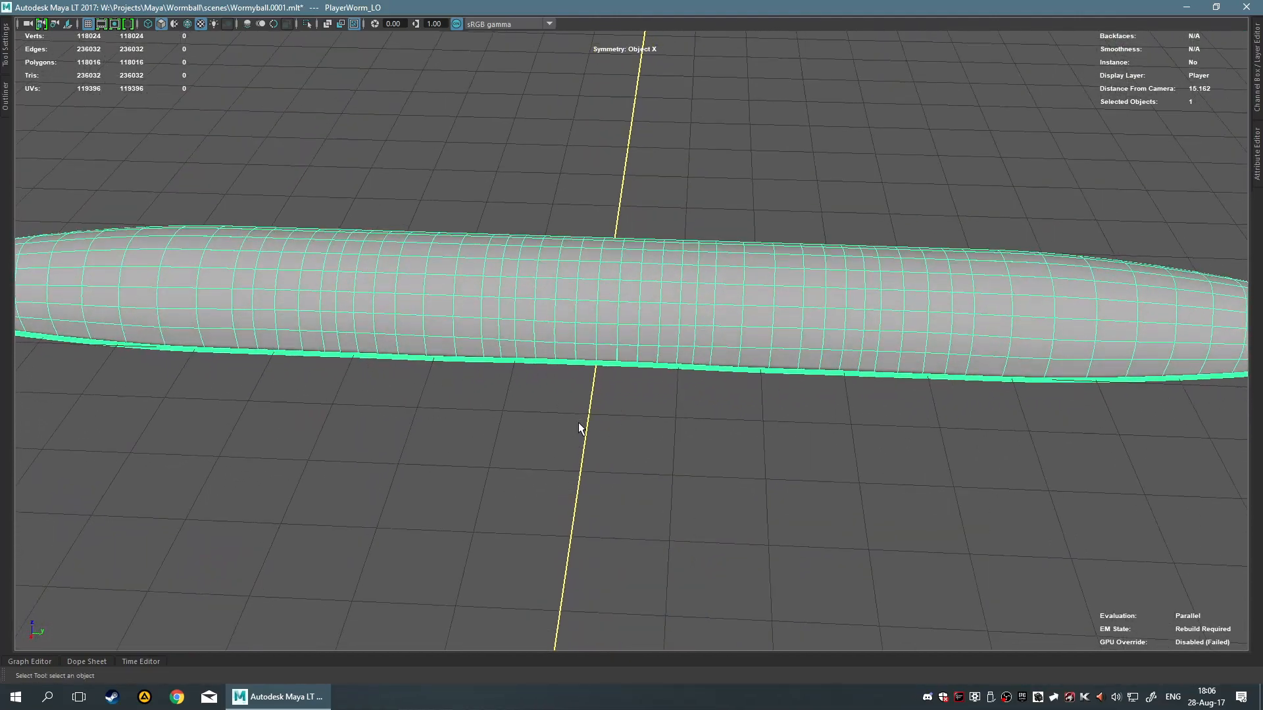